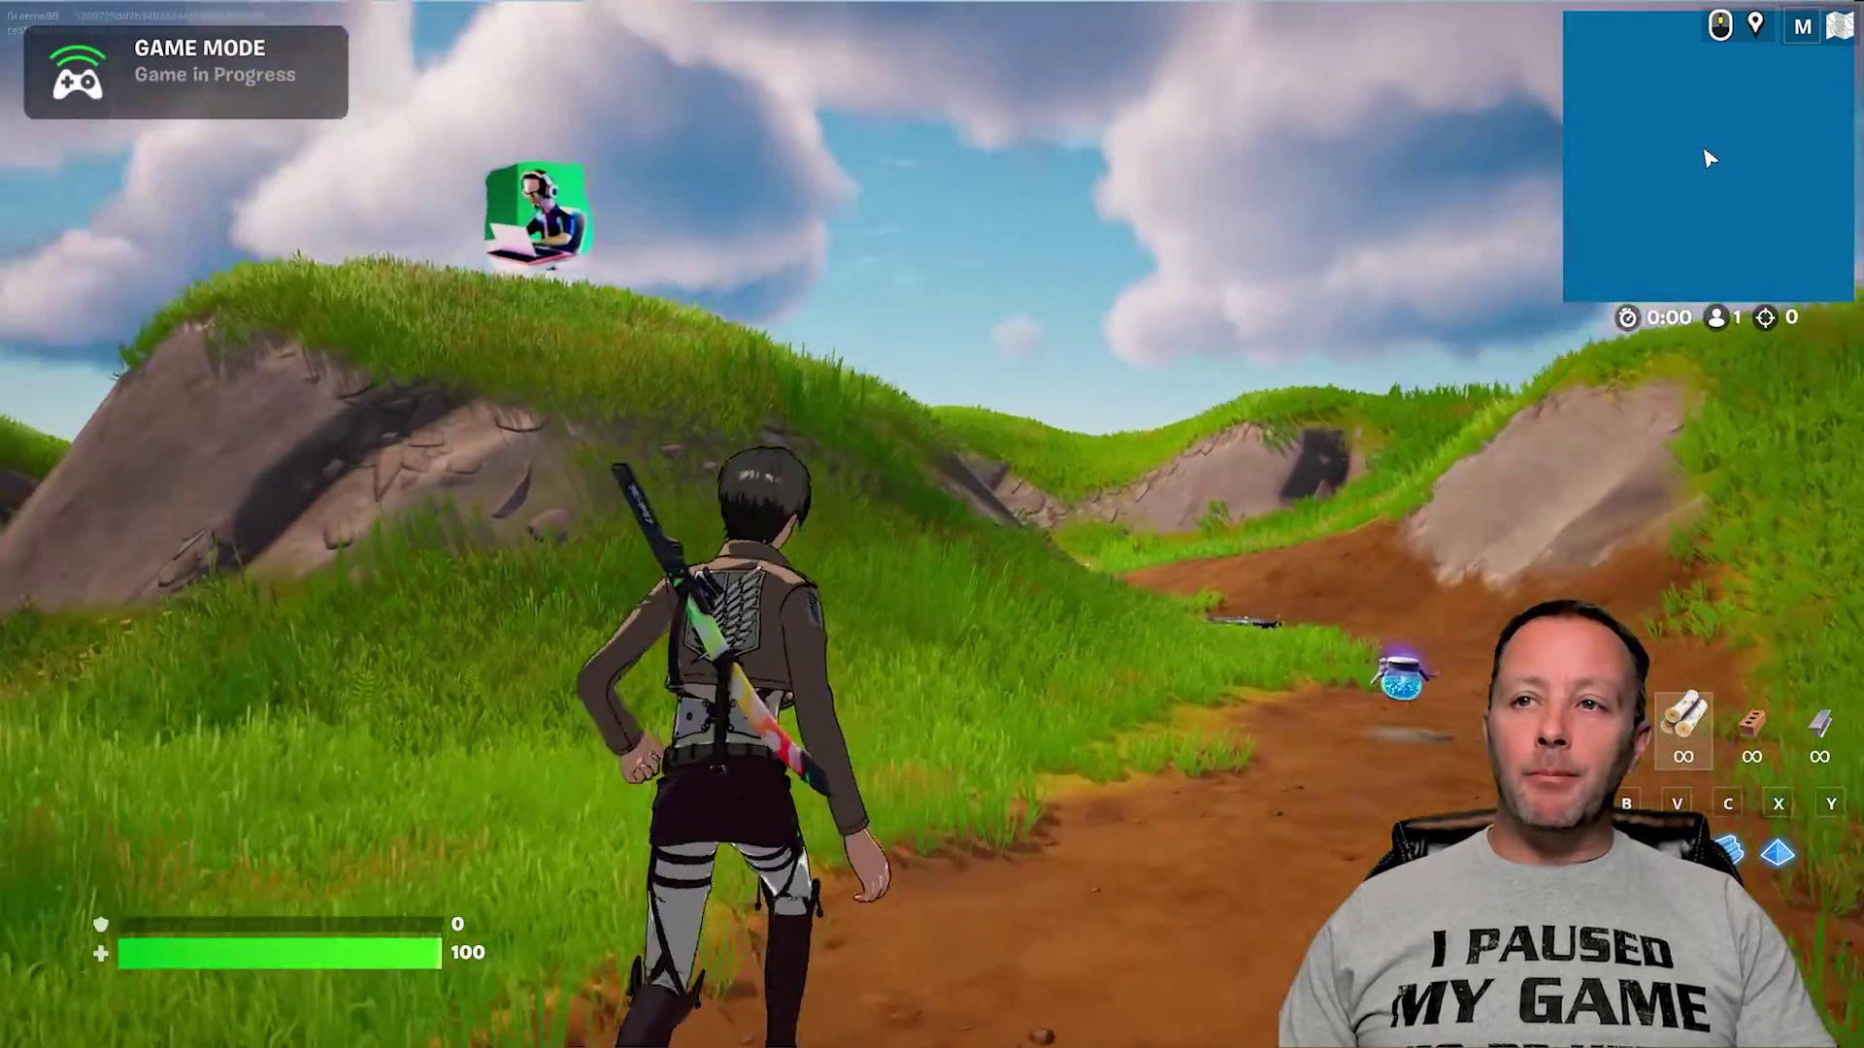
Step: Run up the grassy path and over the hilltop, then circle the floating image billboard
key(w)
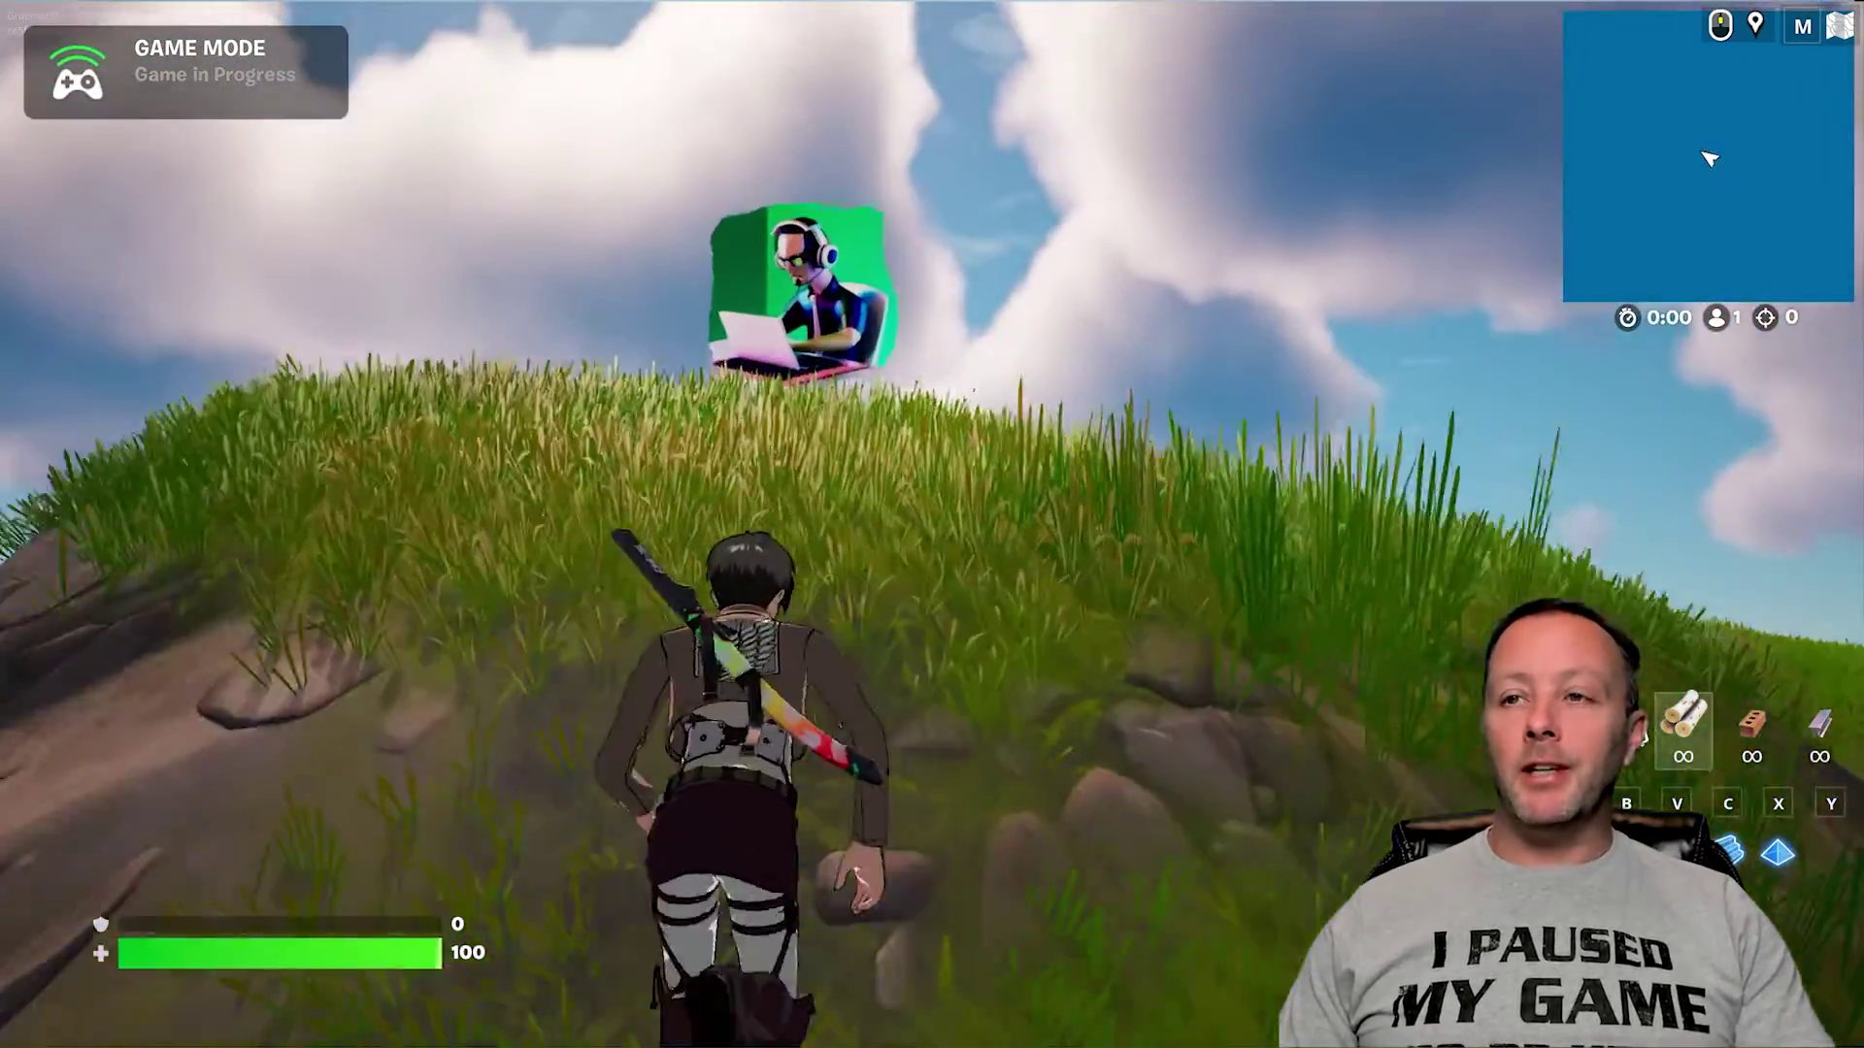
key(w)
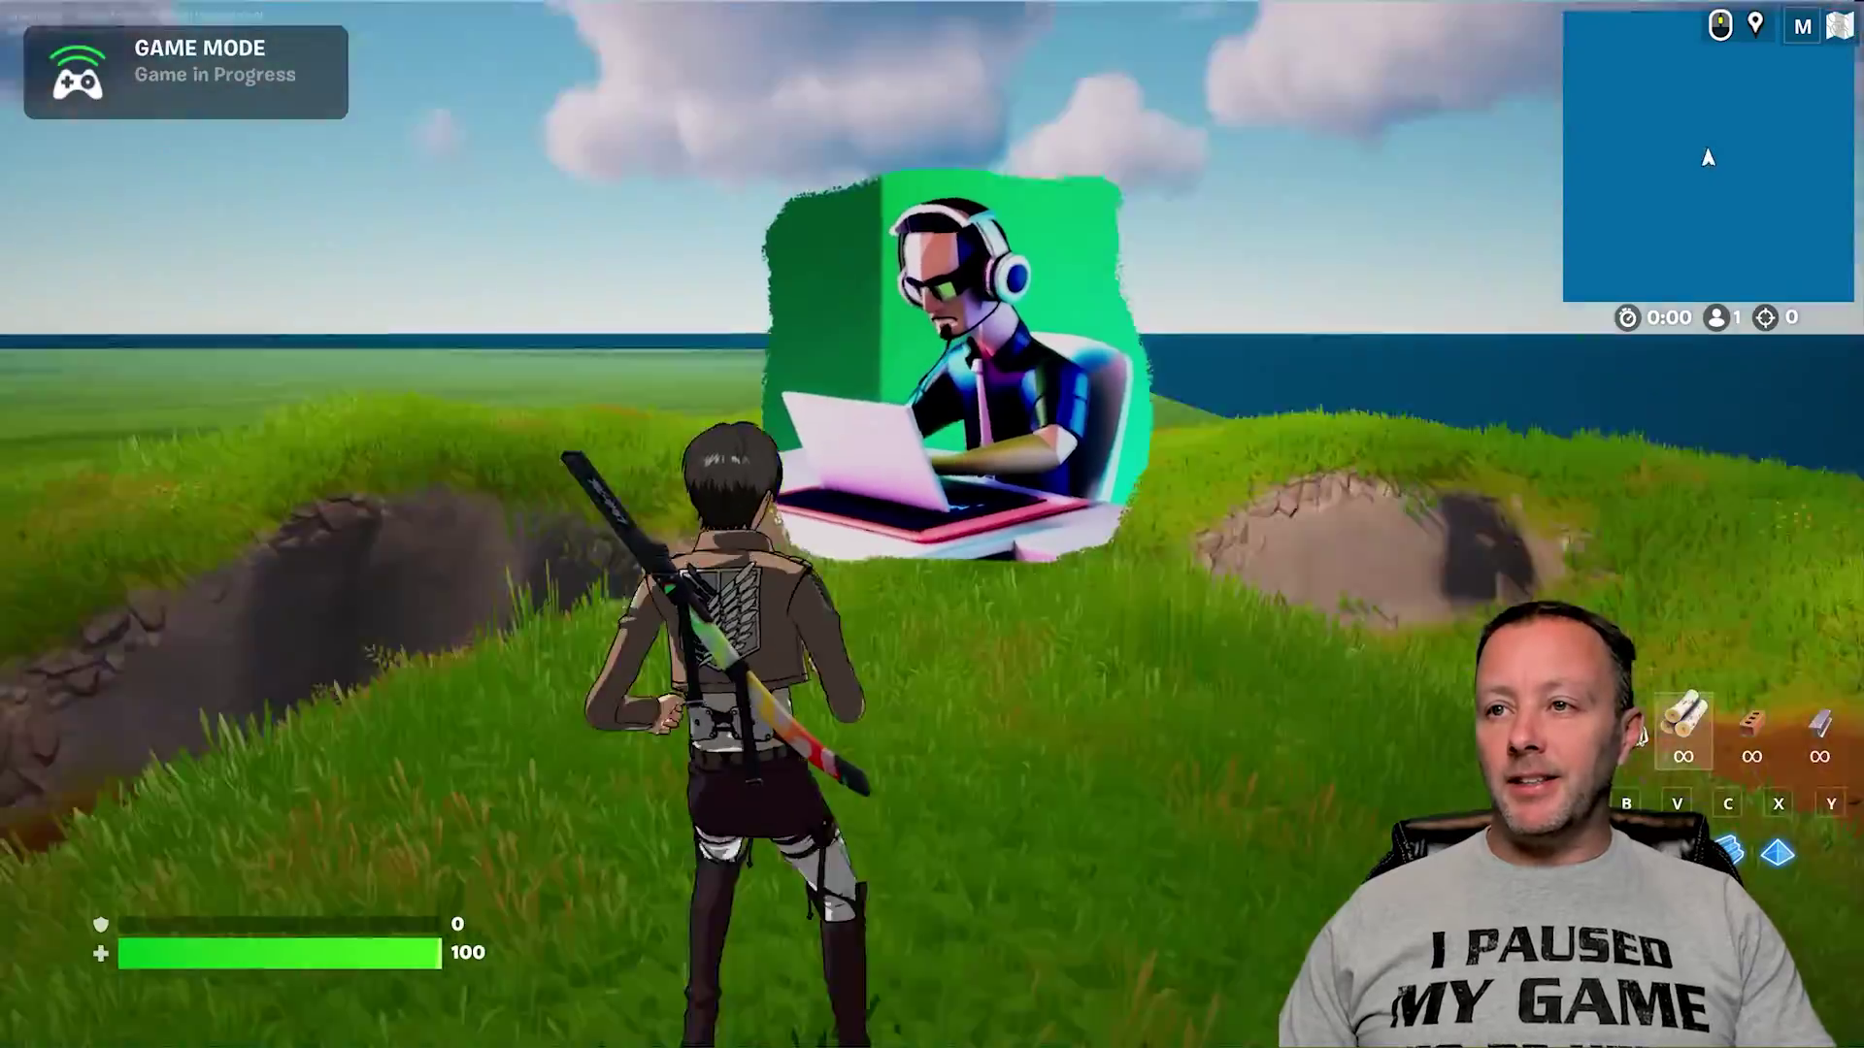
key(w)
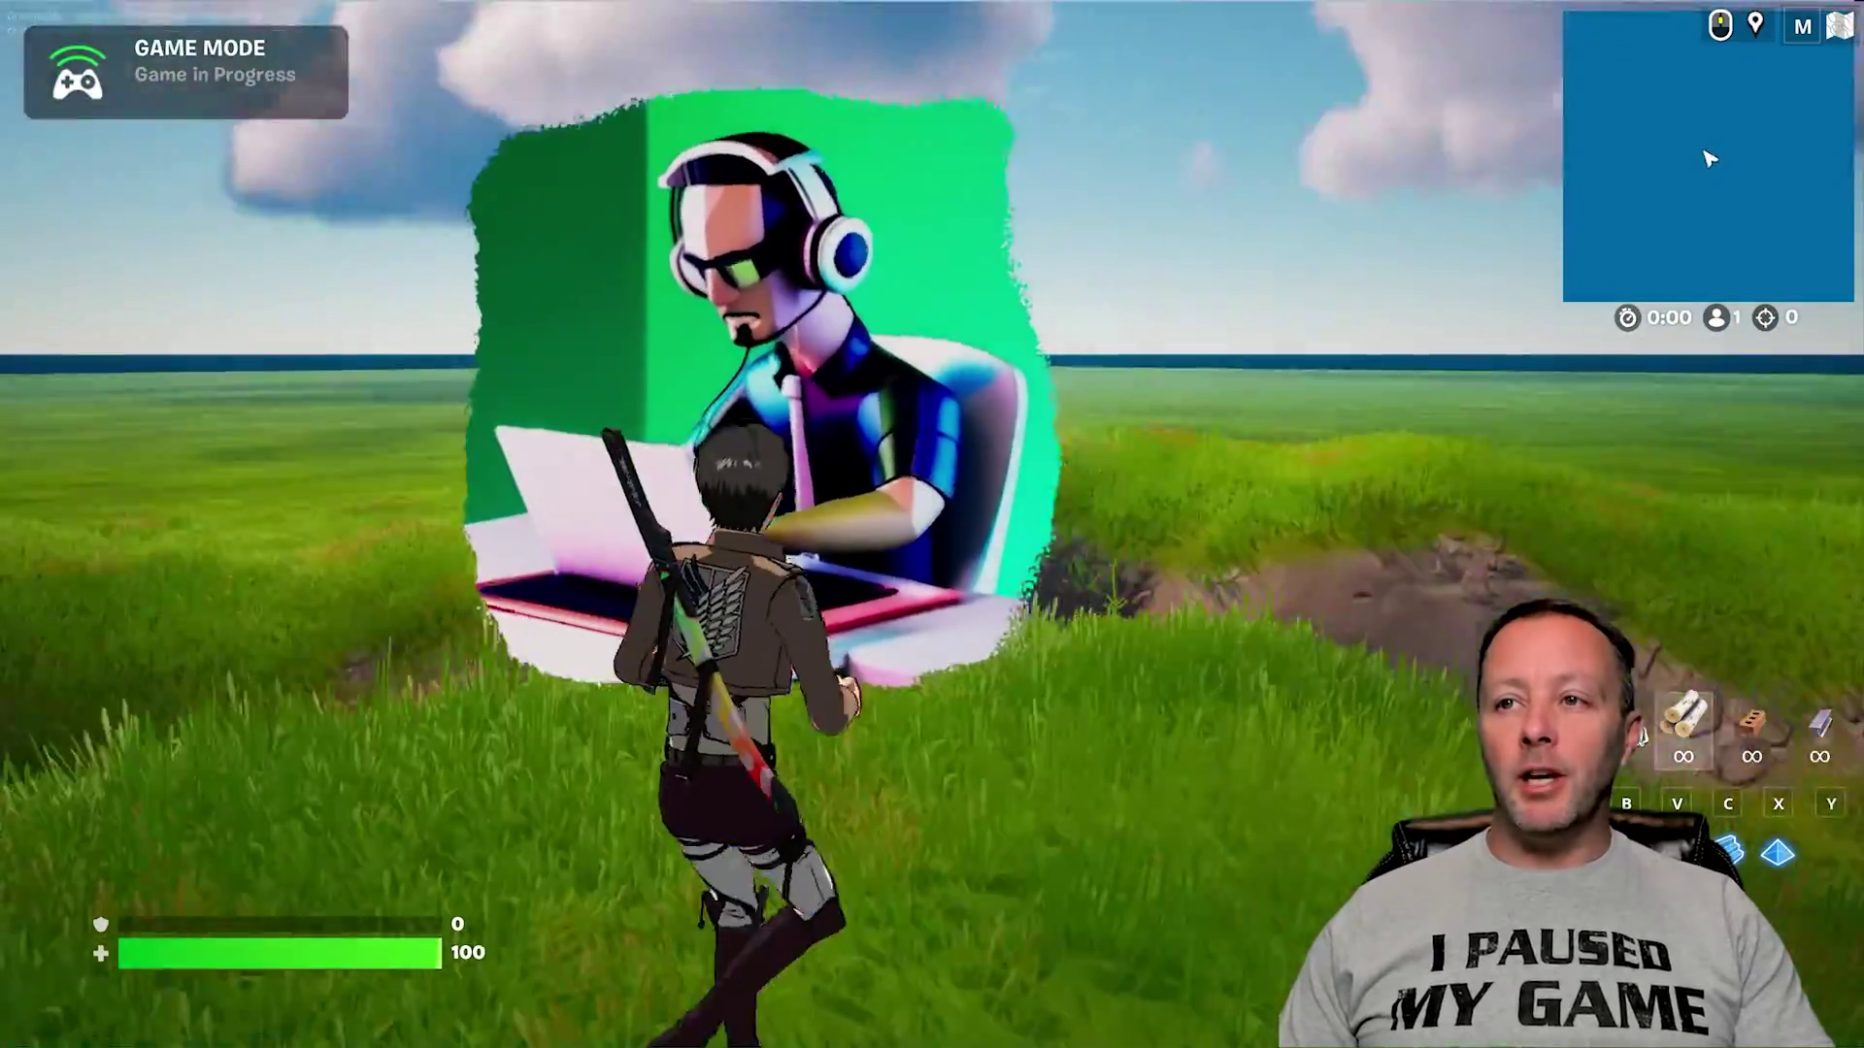
key(w)
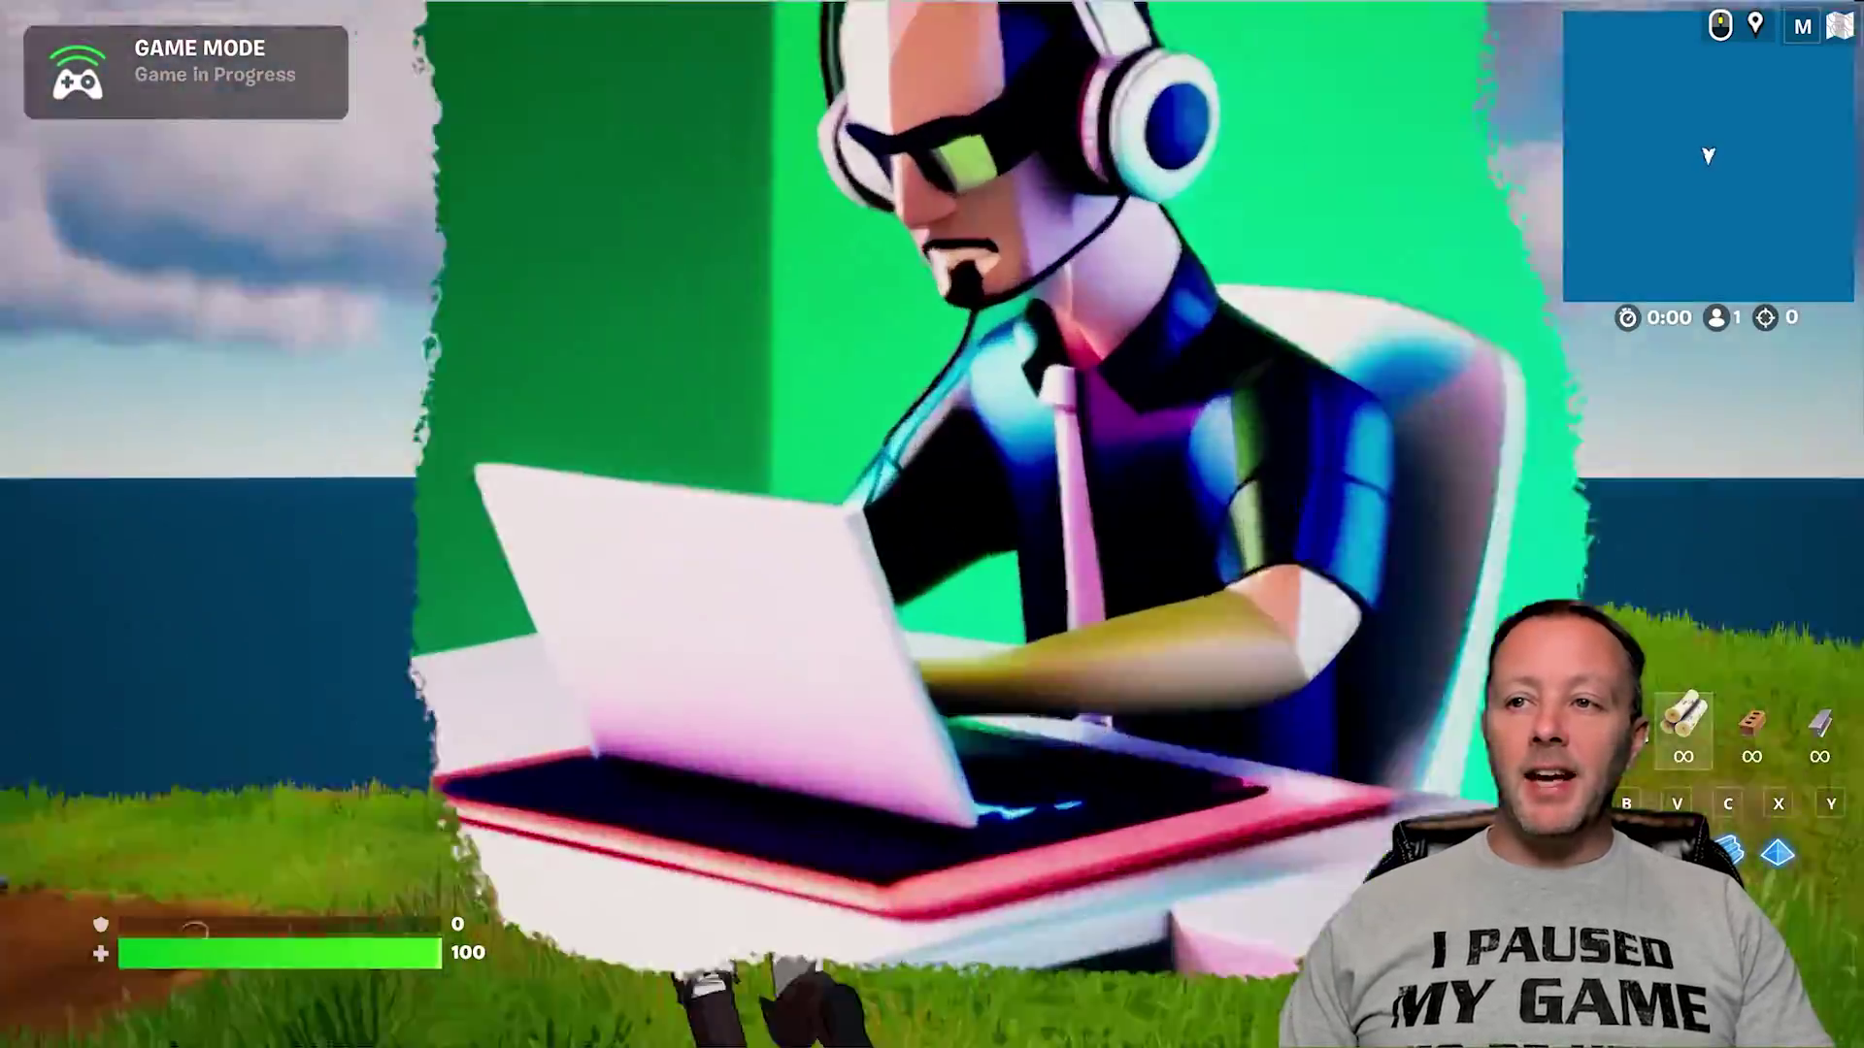
key(w)
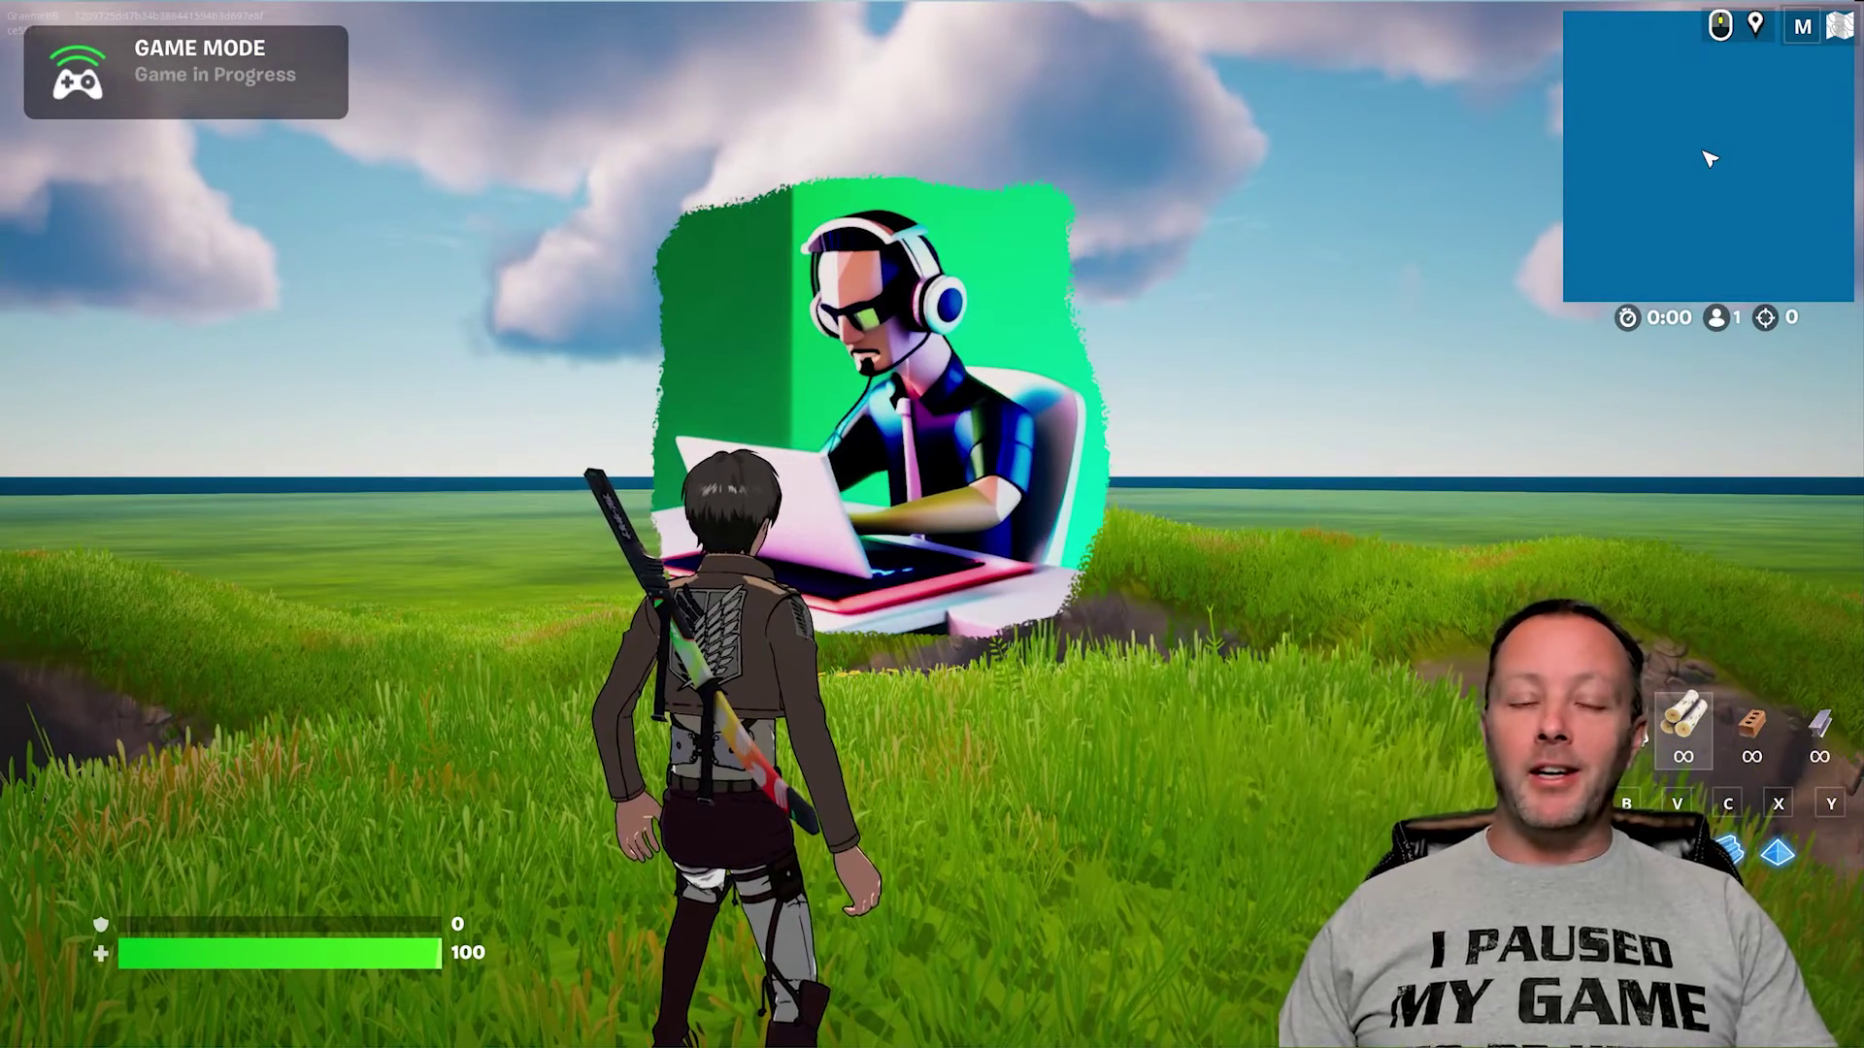
key(w)
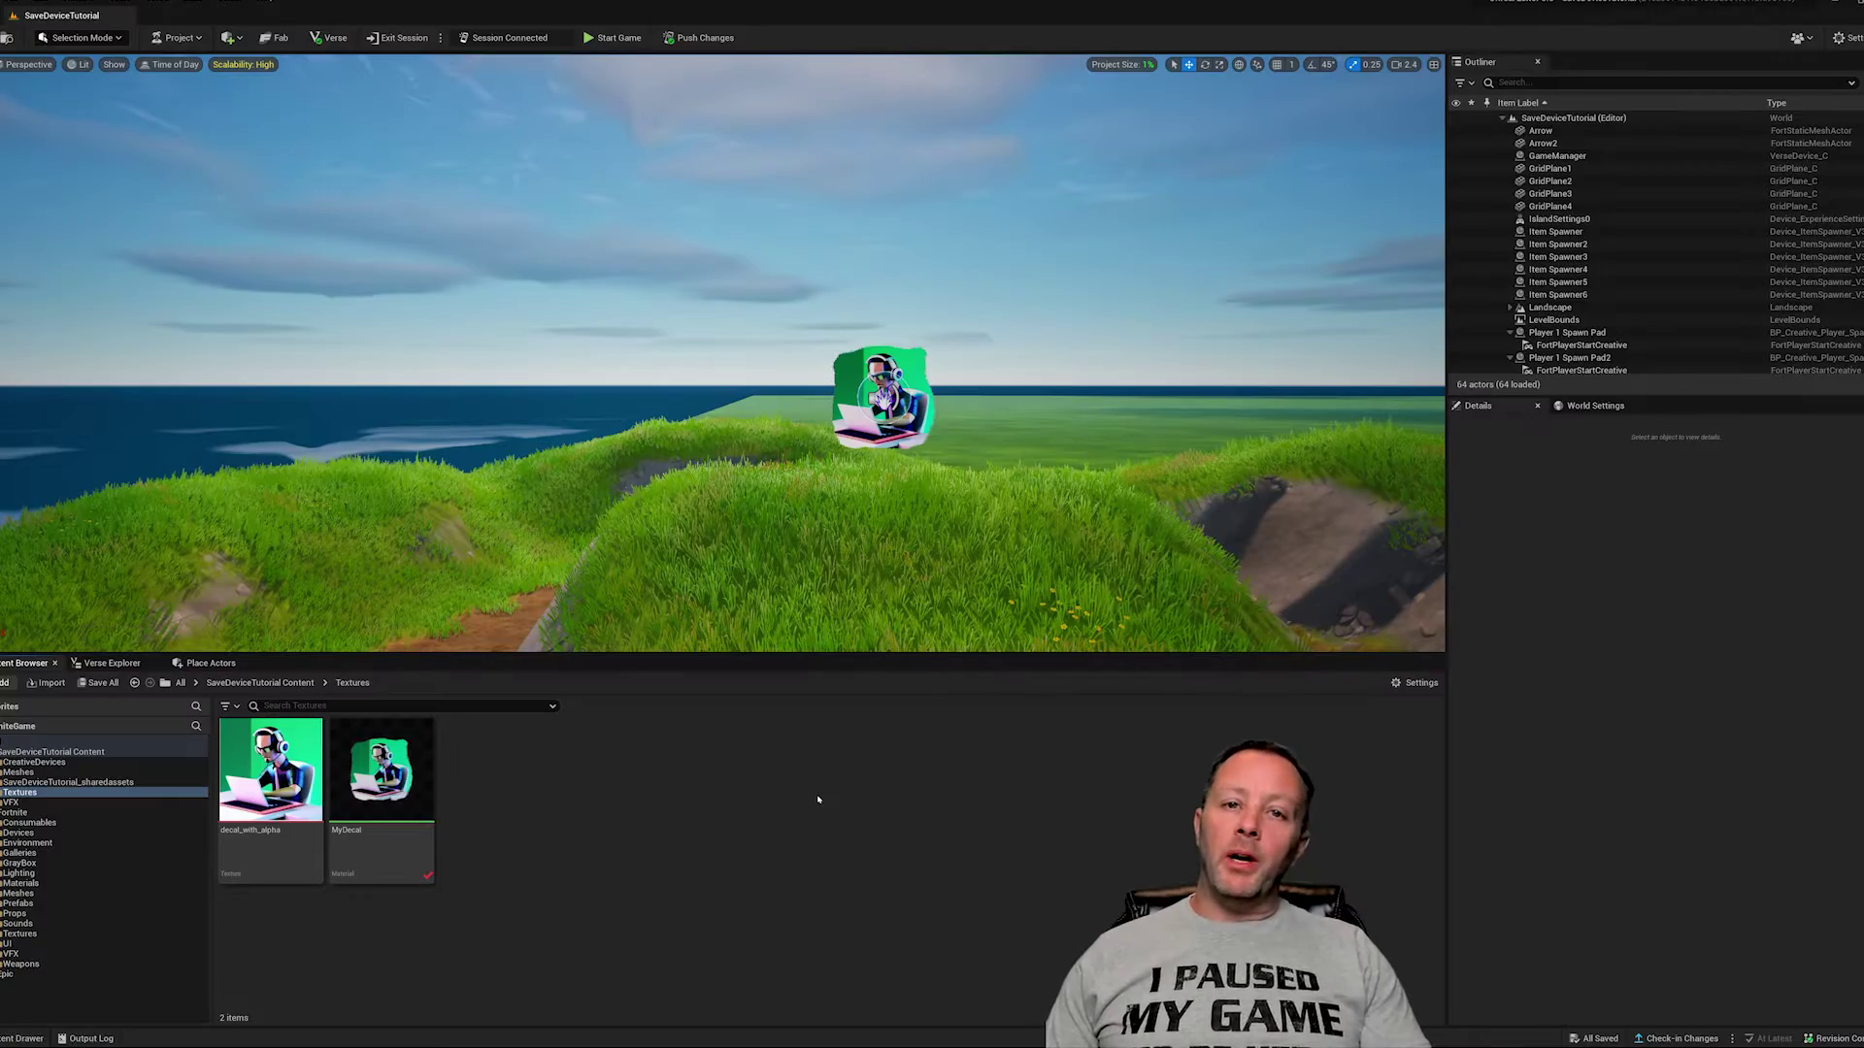
click(272, 782)
click(387, 796)
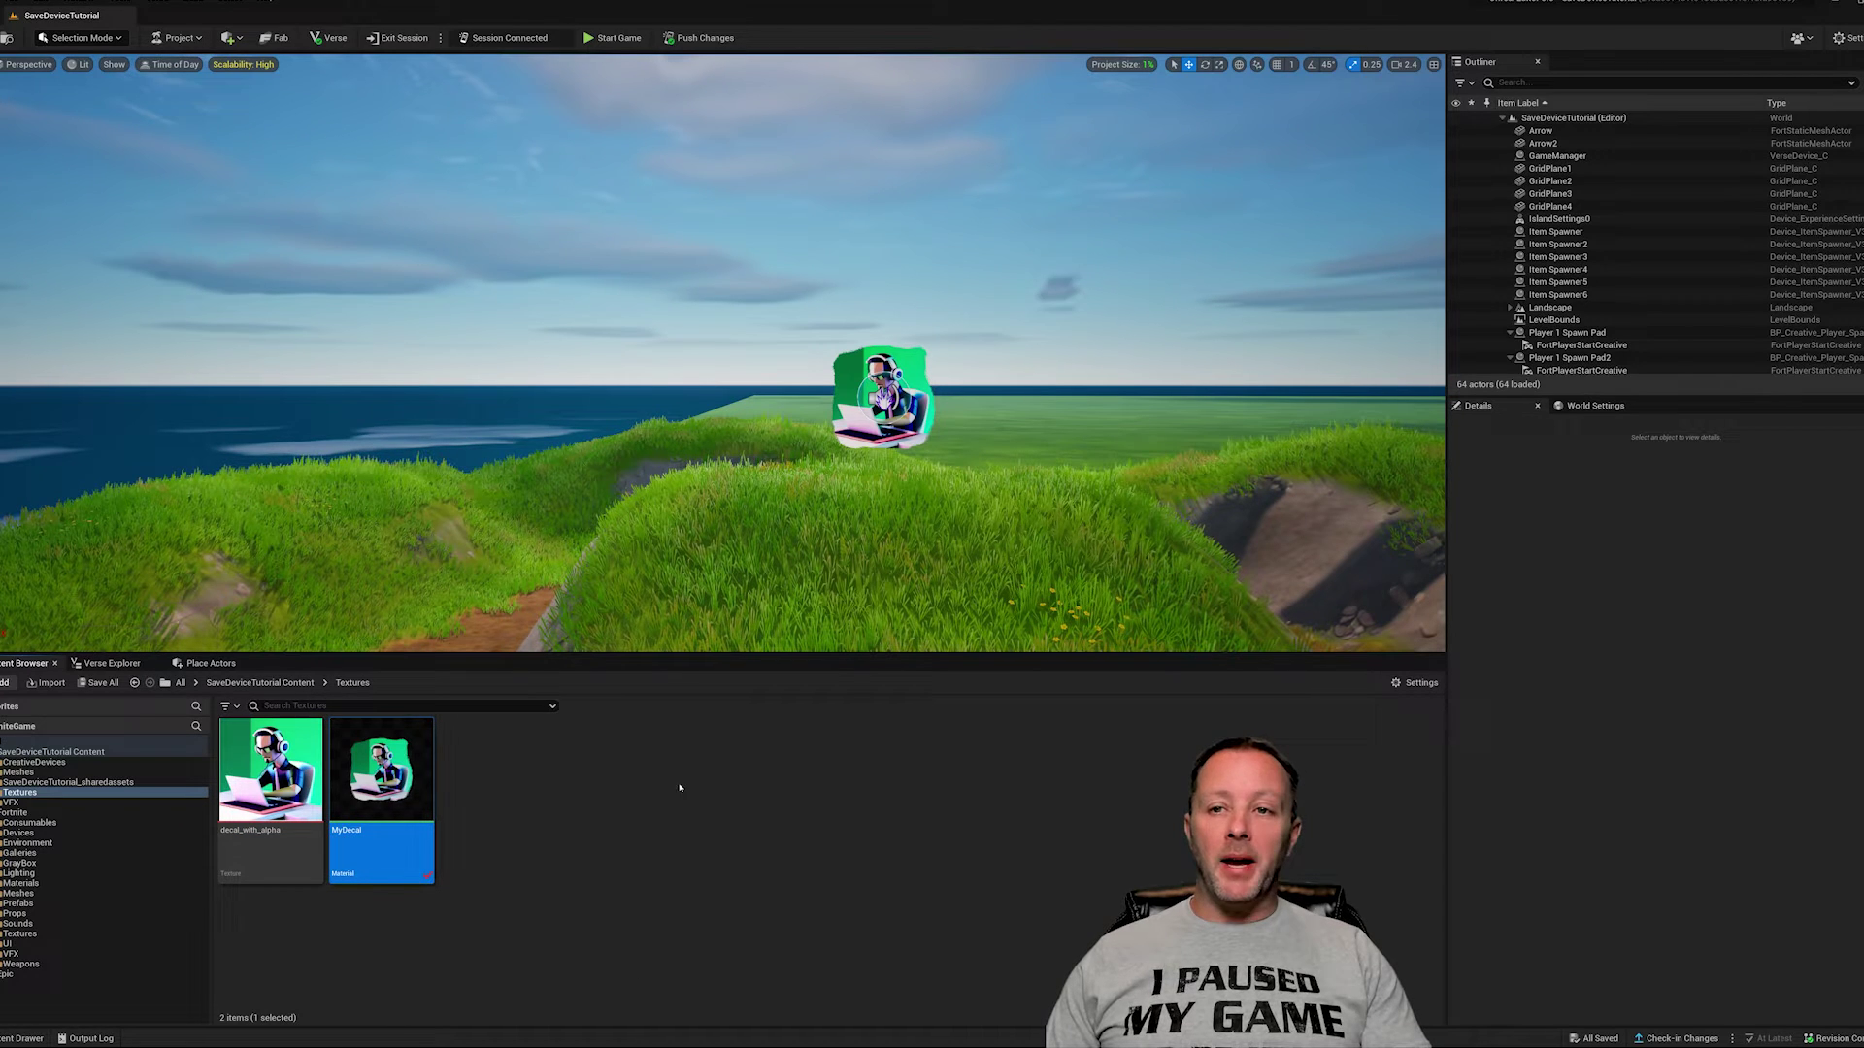
click(267, 782)
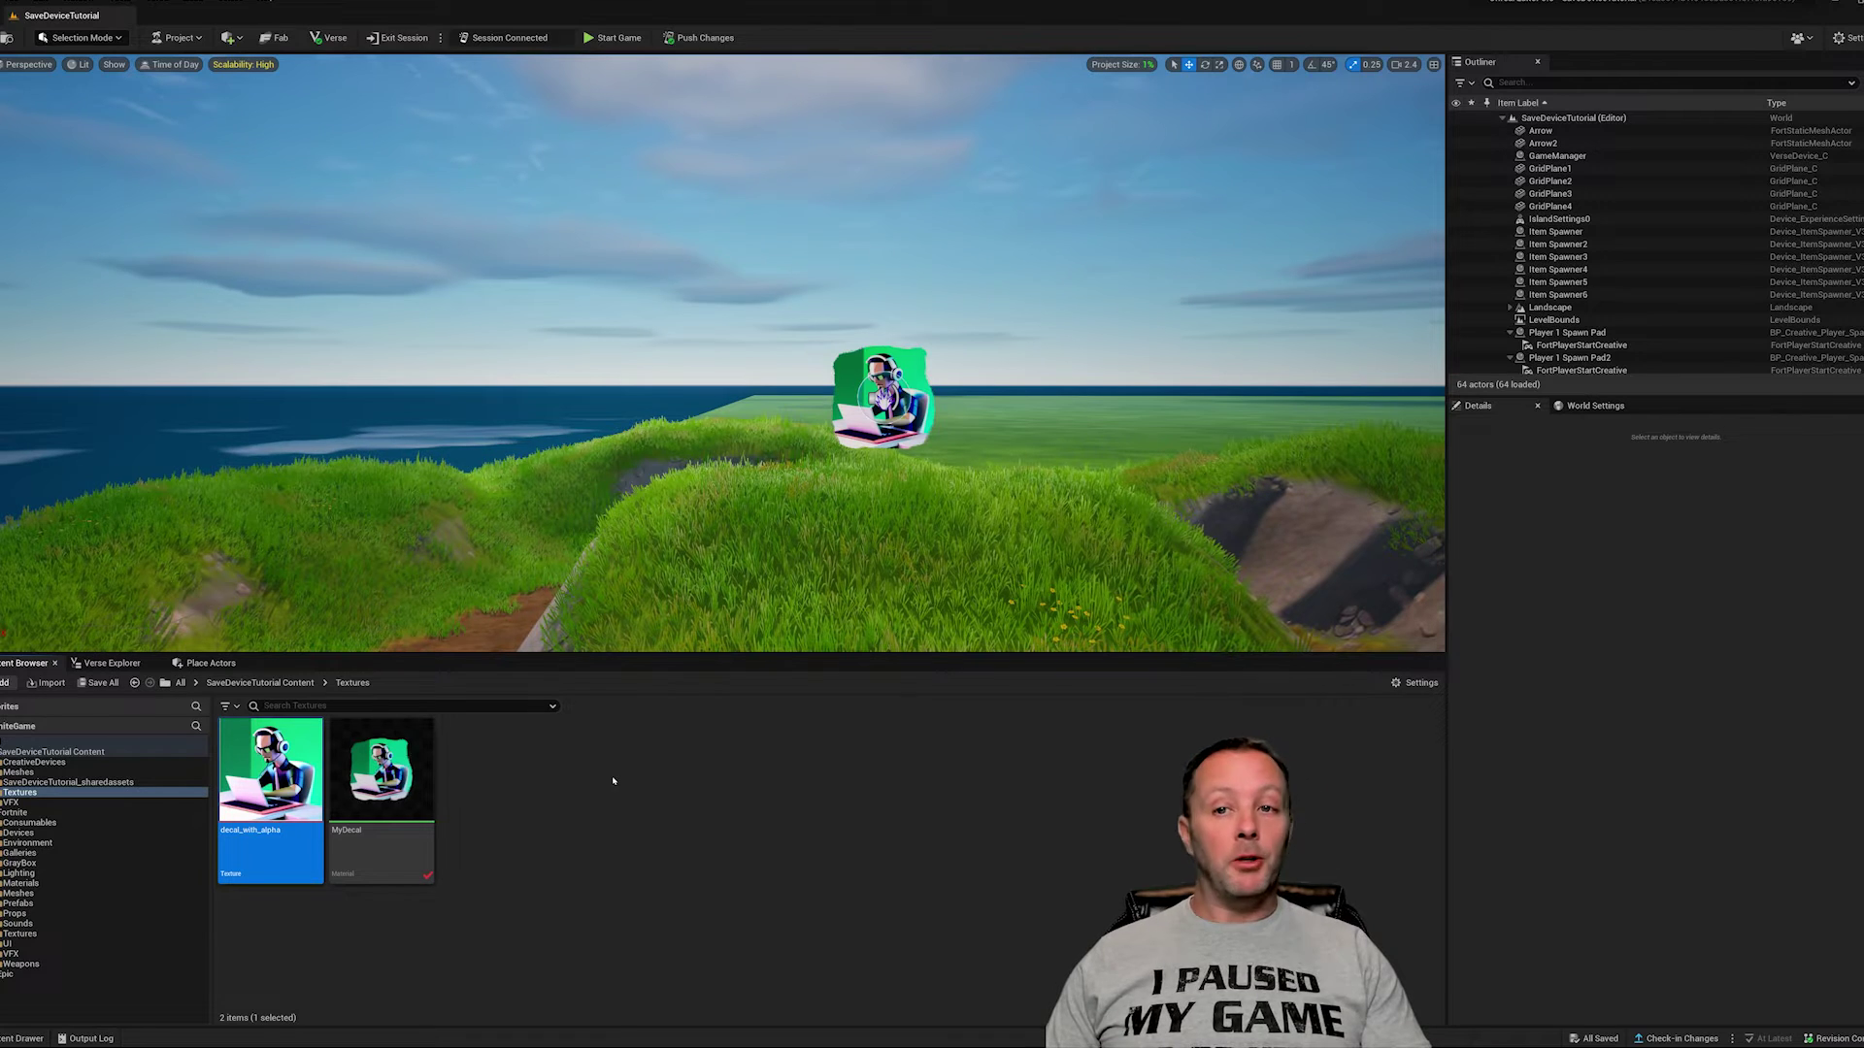
mouse_move(270, 778)
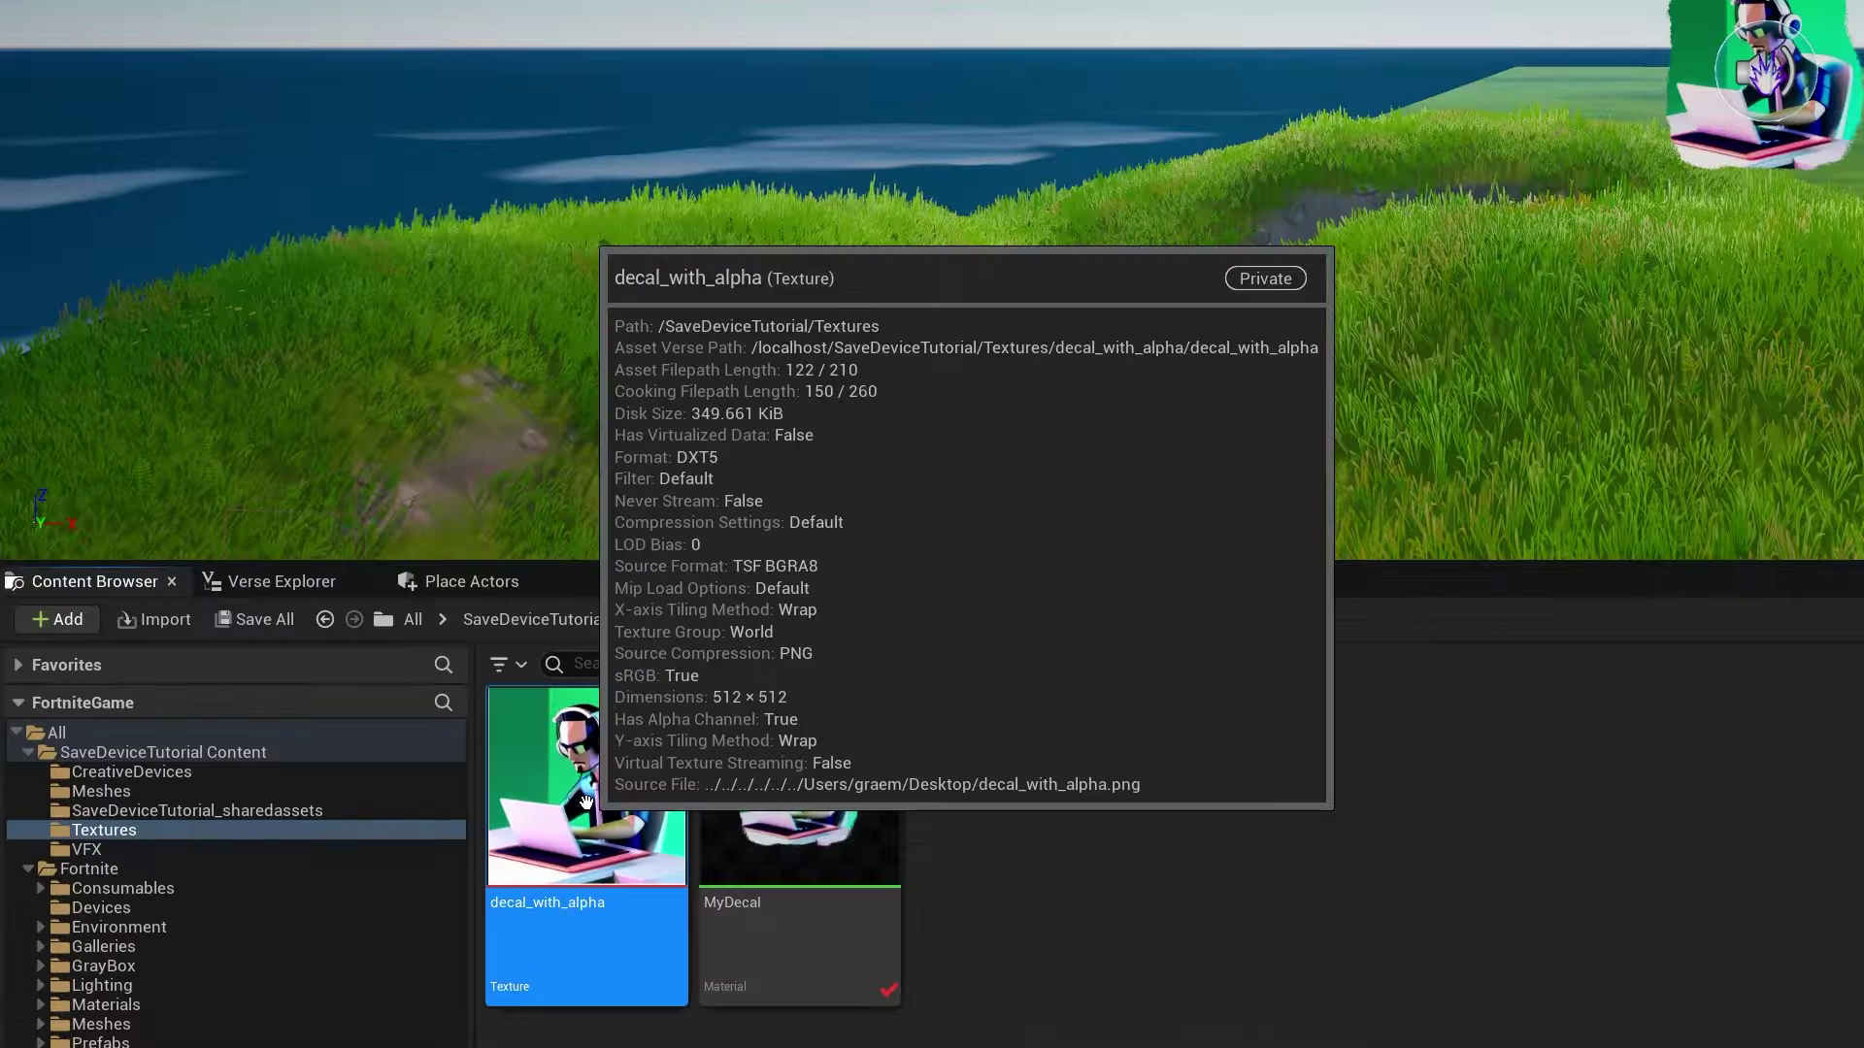
Step: Create a material from the decal_with_alpha texture and keep the name decal_with_alpha_Mat
right_click(585, 801)
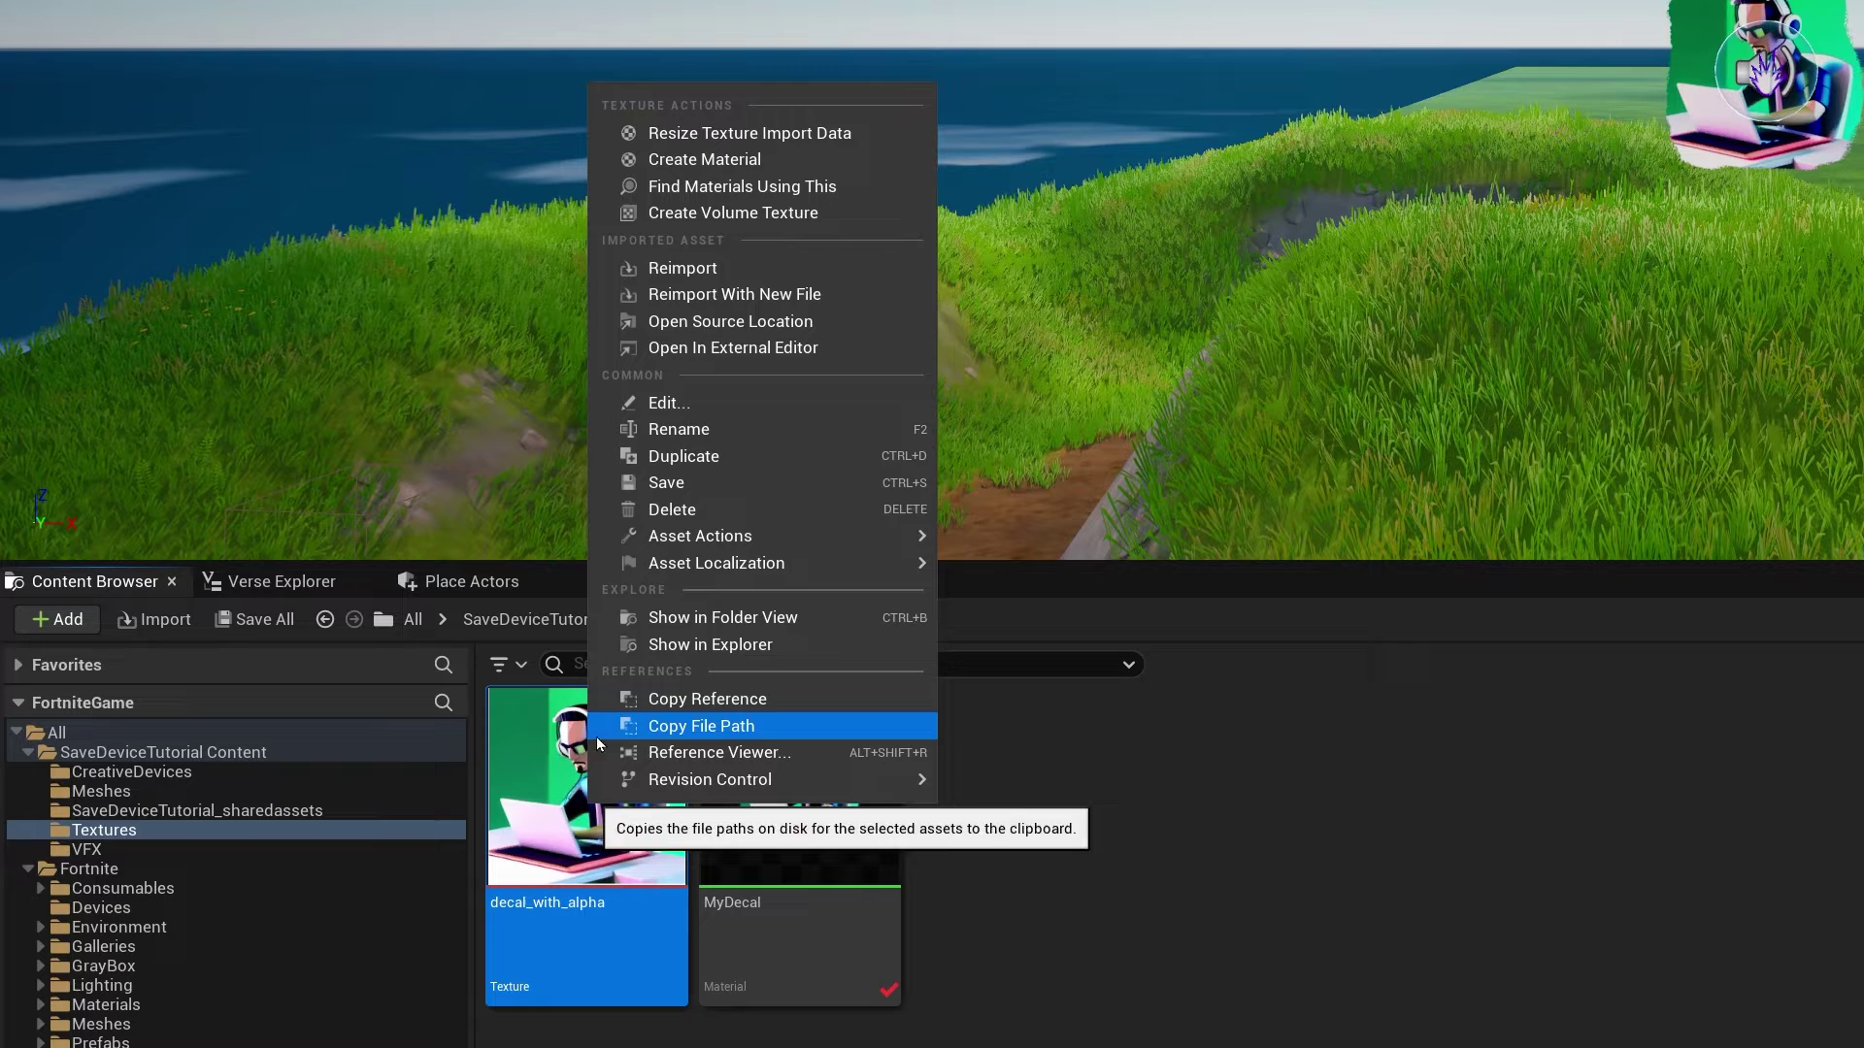
click(767, 167)
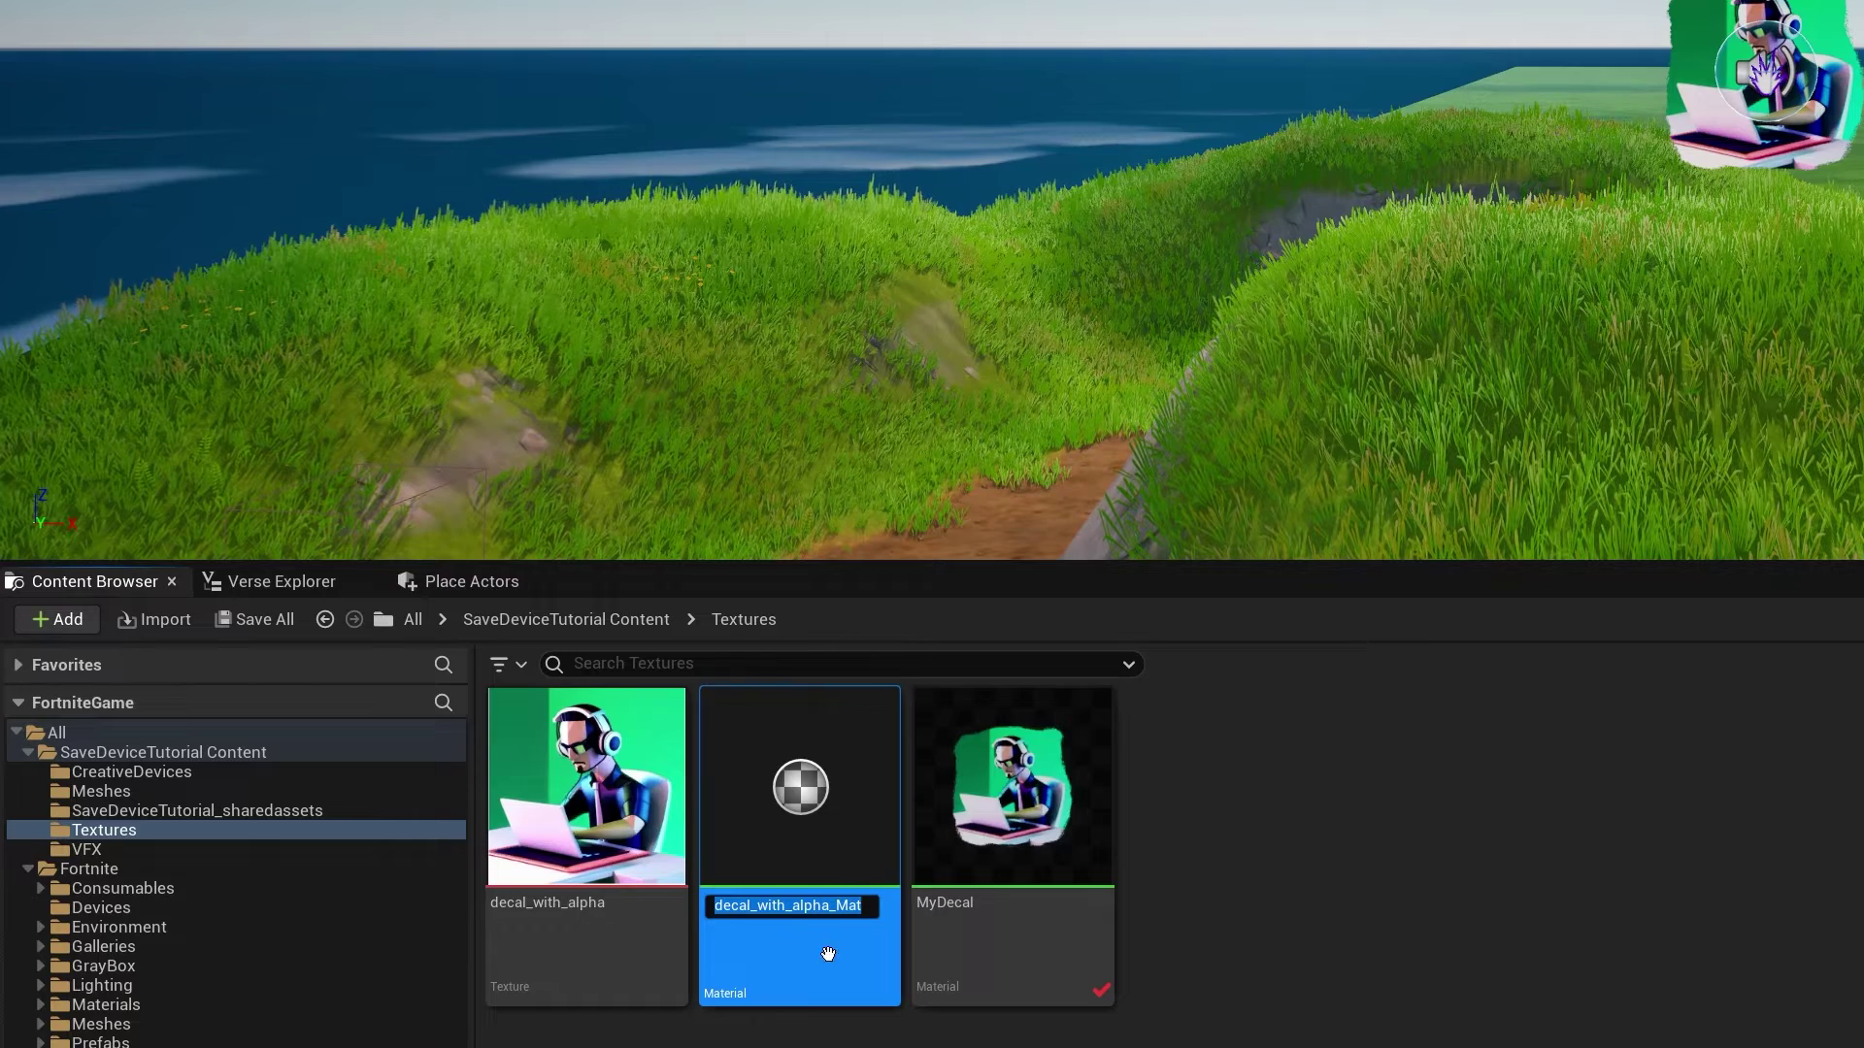
key(Return)
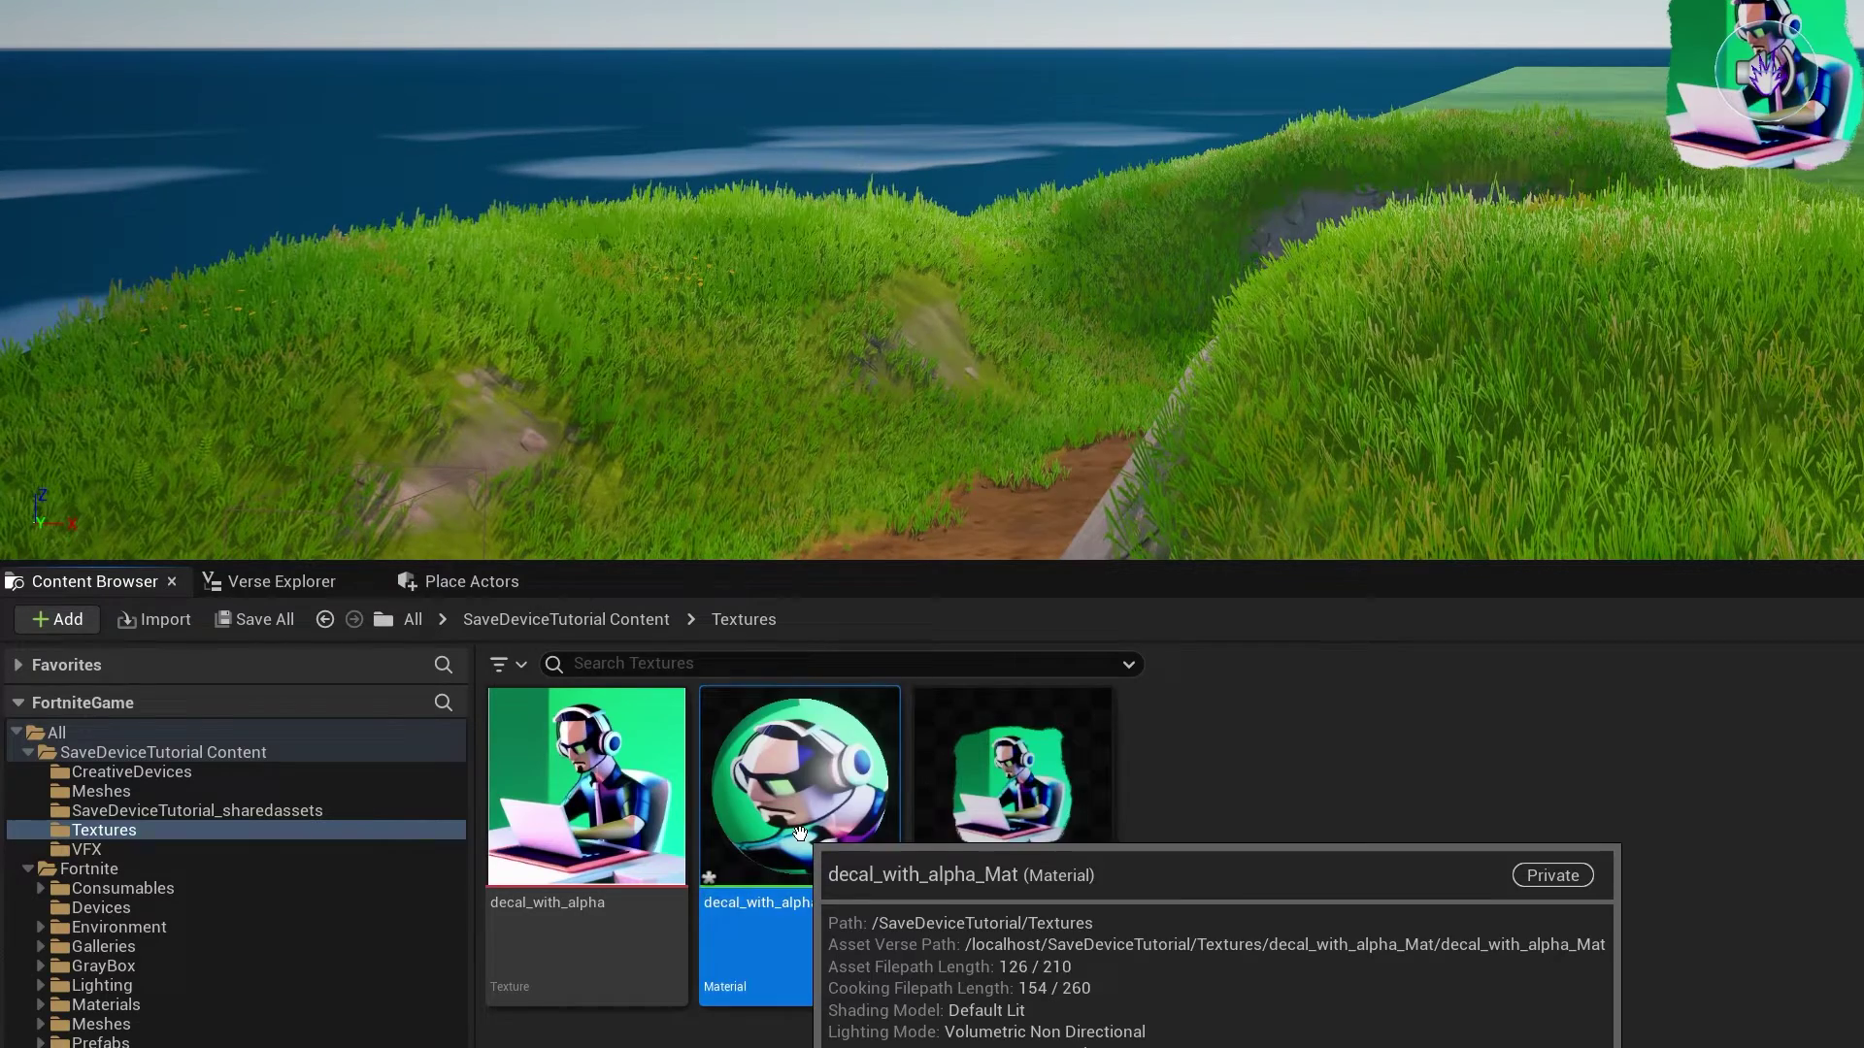
Step: Open decal_with_alpha_Mat and rearrange its Texture Sample and output nodes
double_click(834, 912)
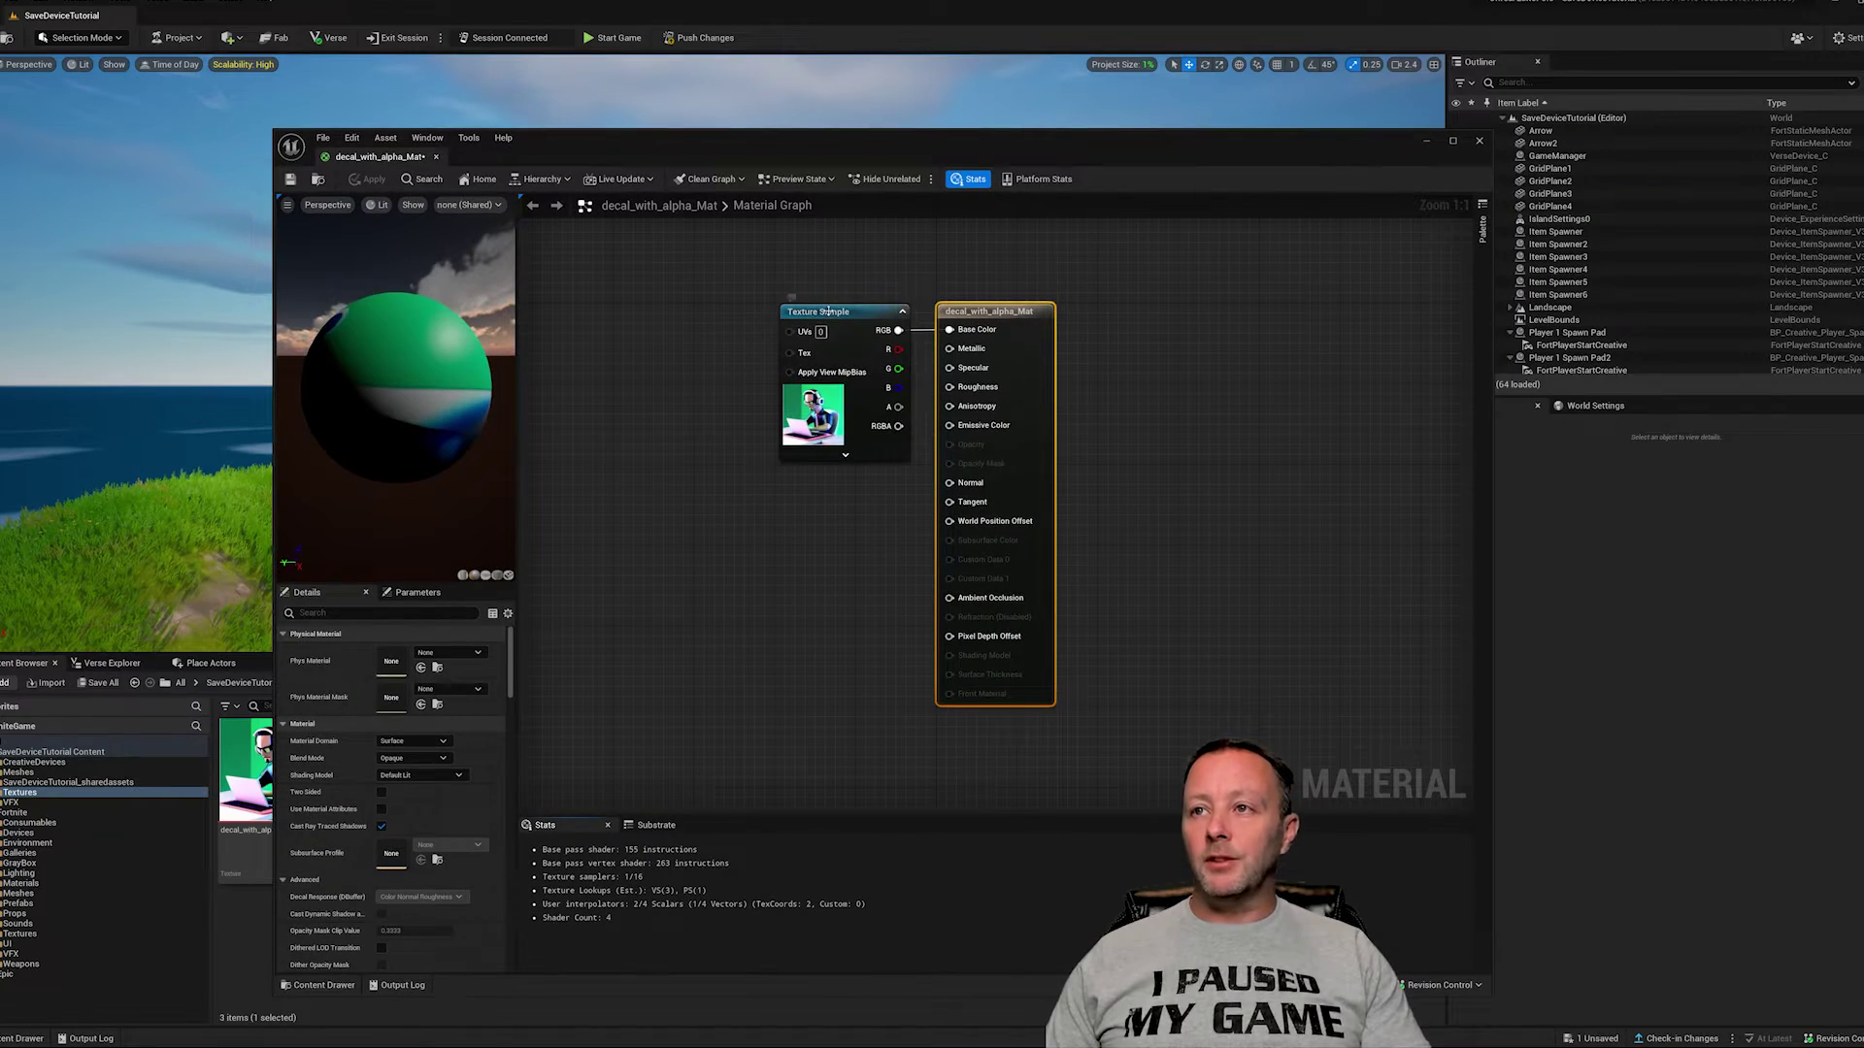
drag(828, 310, 685, 333)
drag(961, 316, 1010, 281)
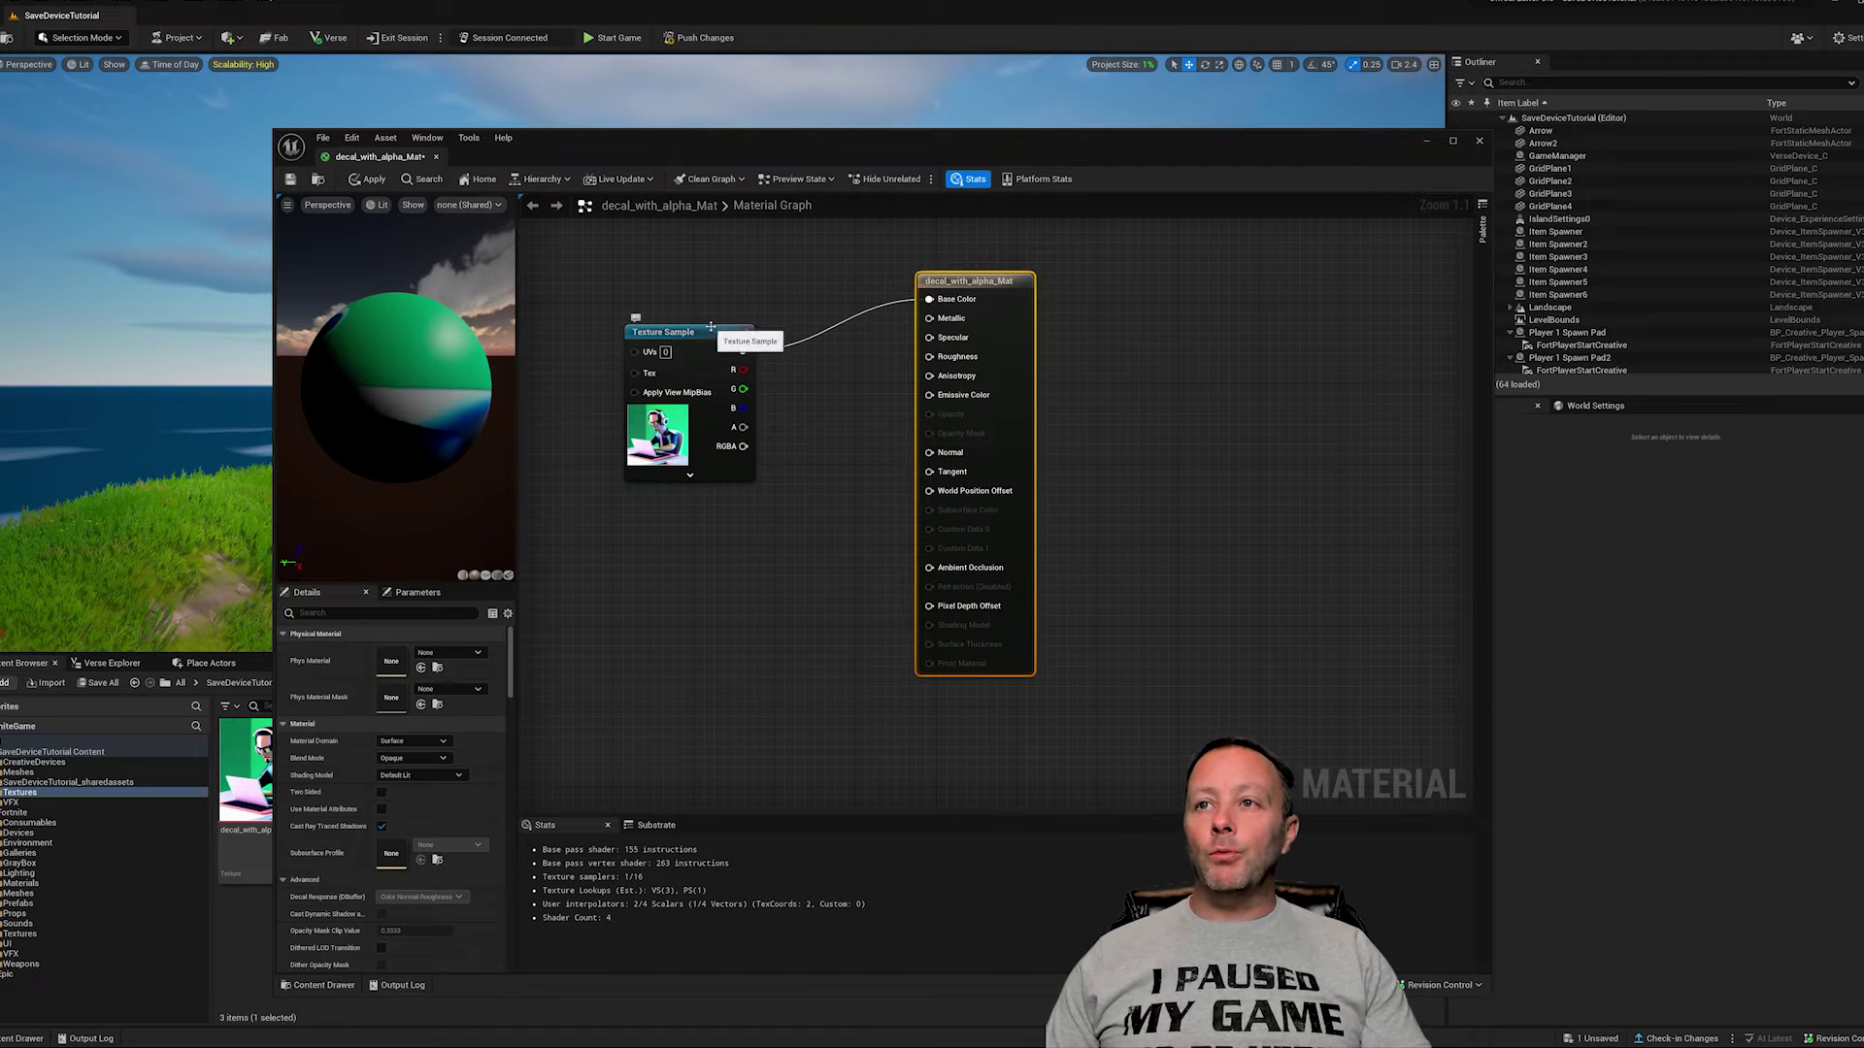
drag(711, 327, 720, 336)
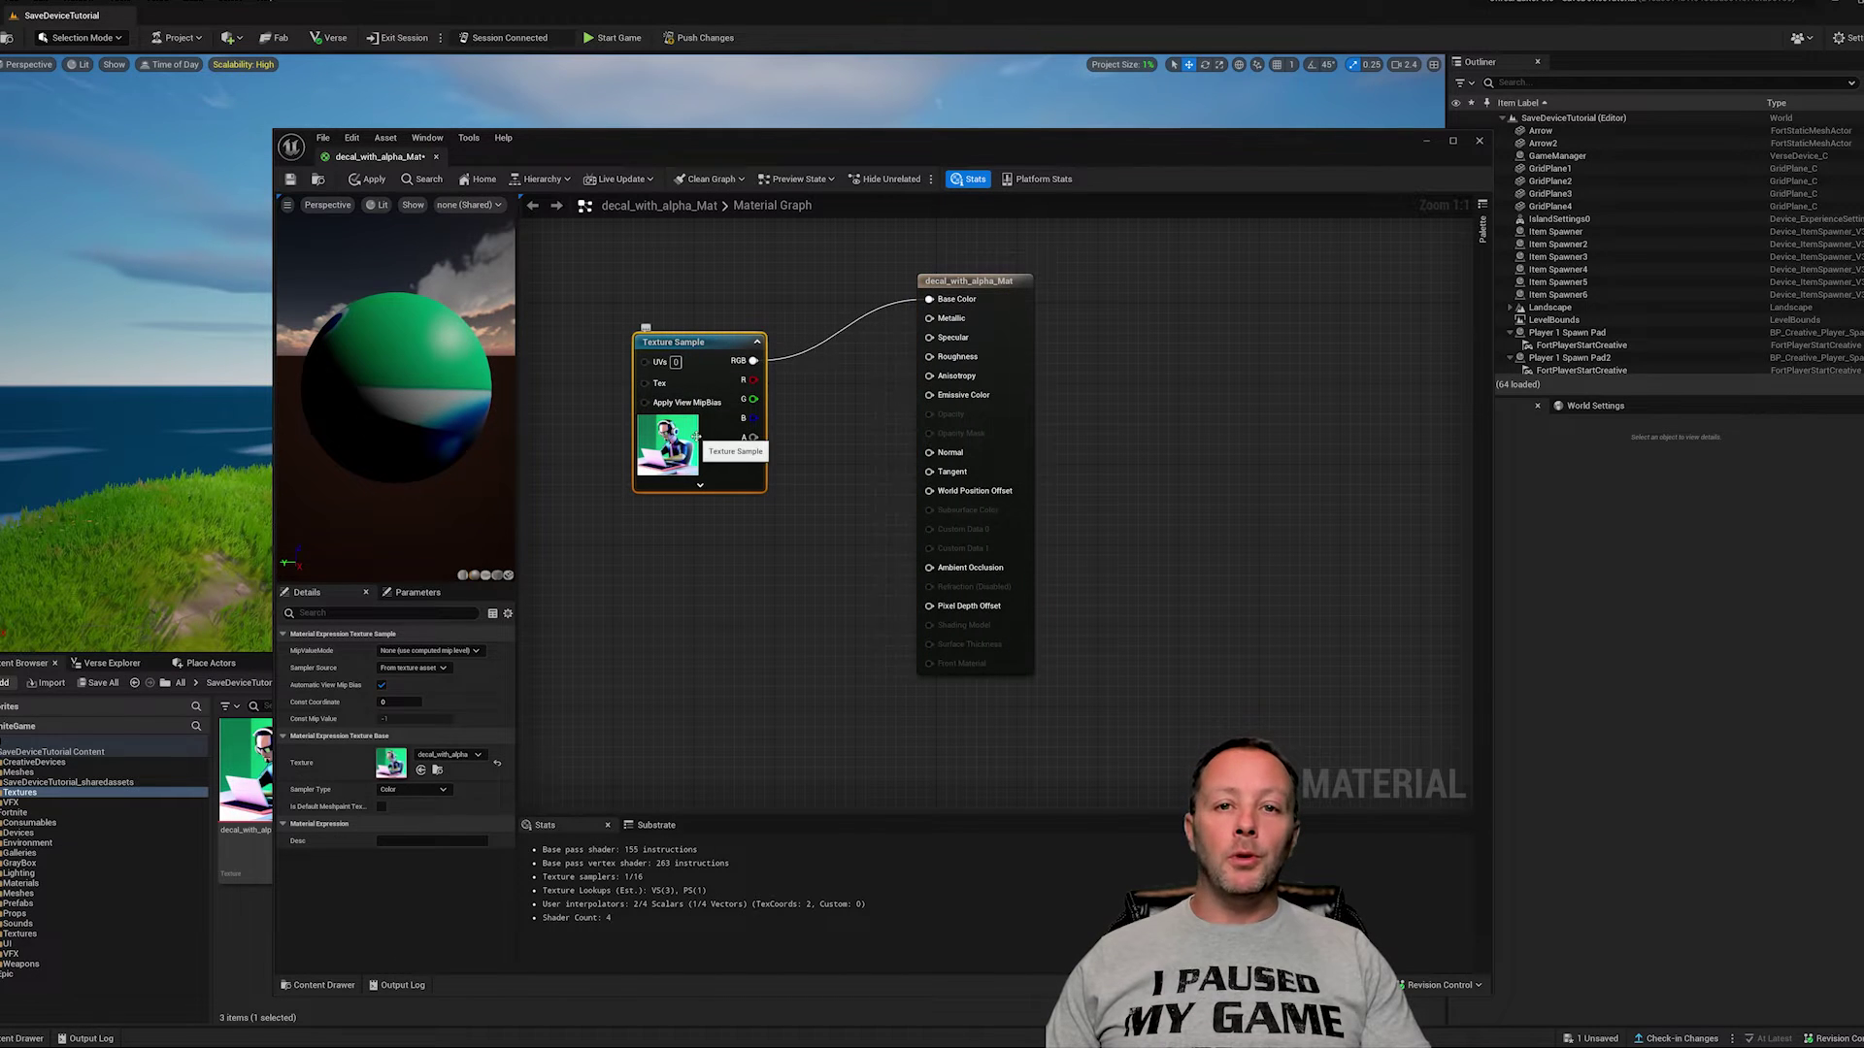
Step: Set Blend Mode to Translucent, wire the texture's alpha into Opacity, and save
click(951, 281)
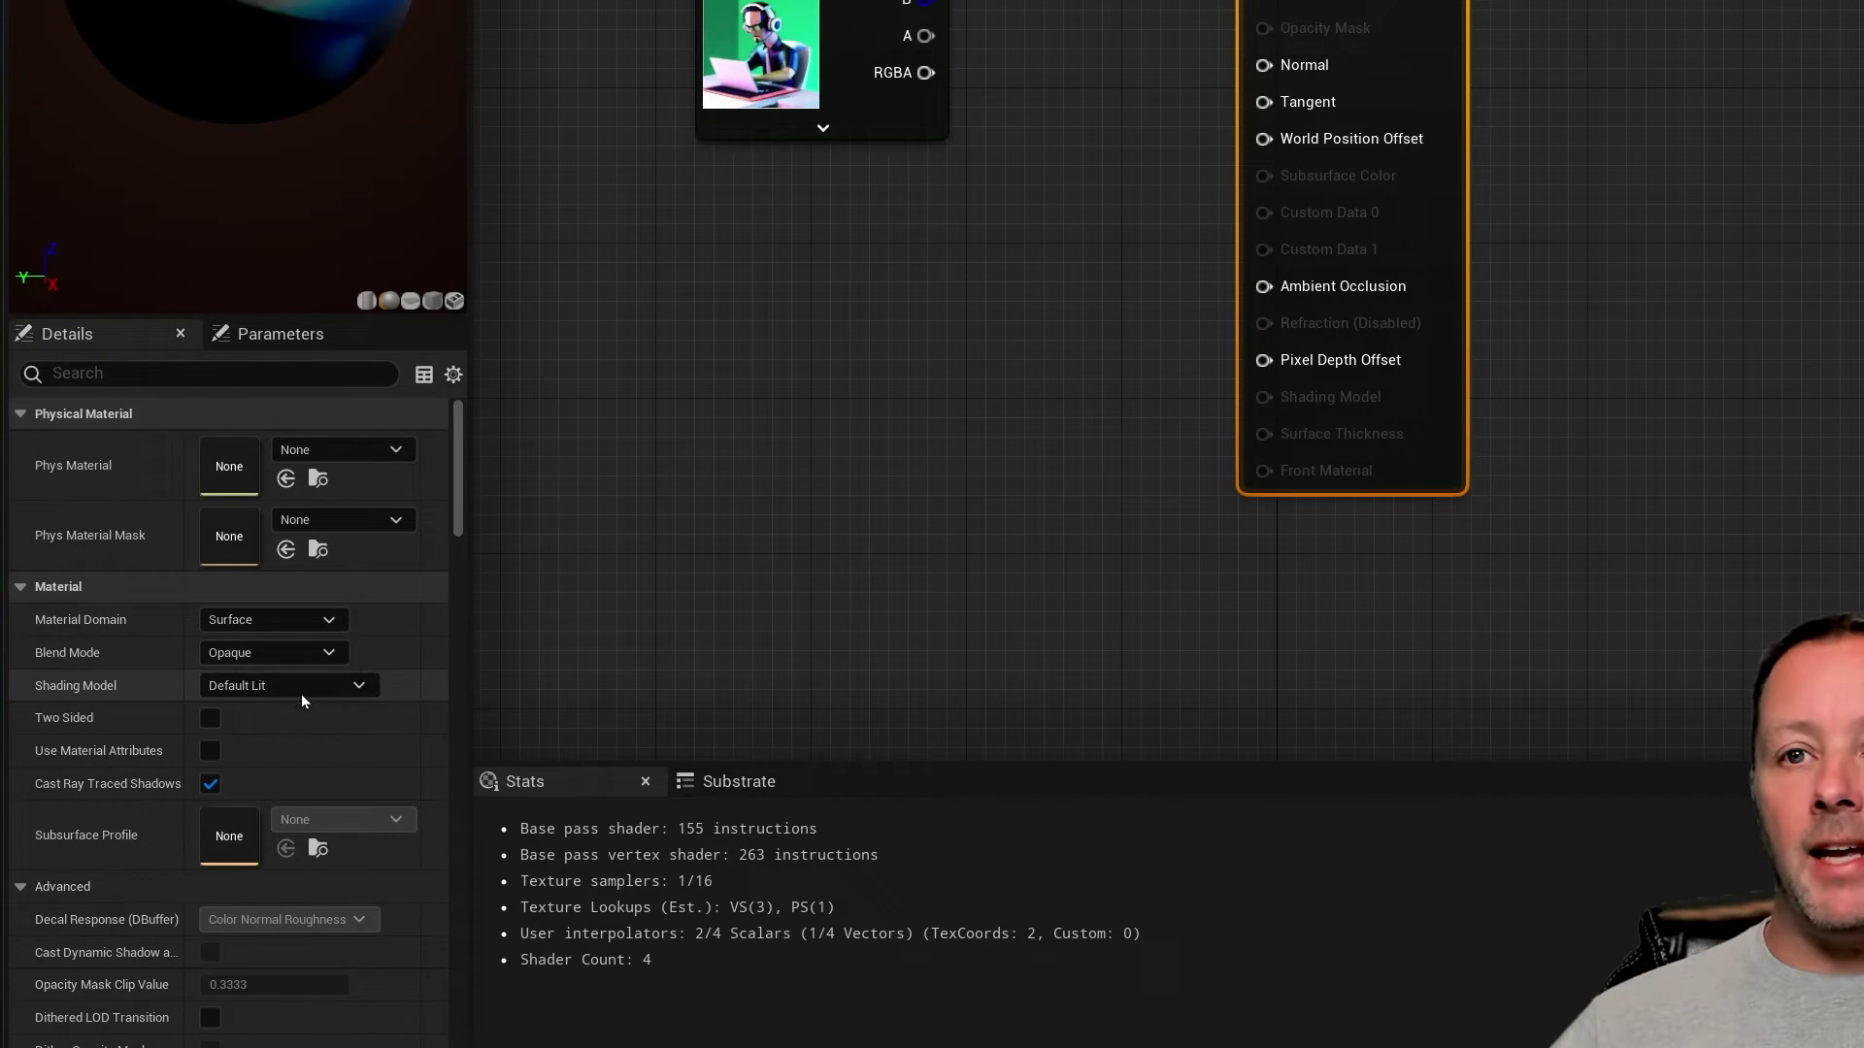
click(430, 759)
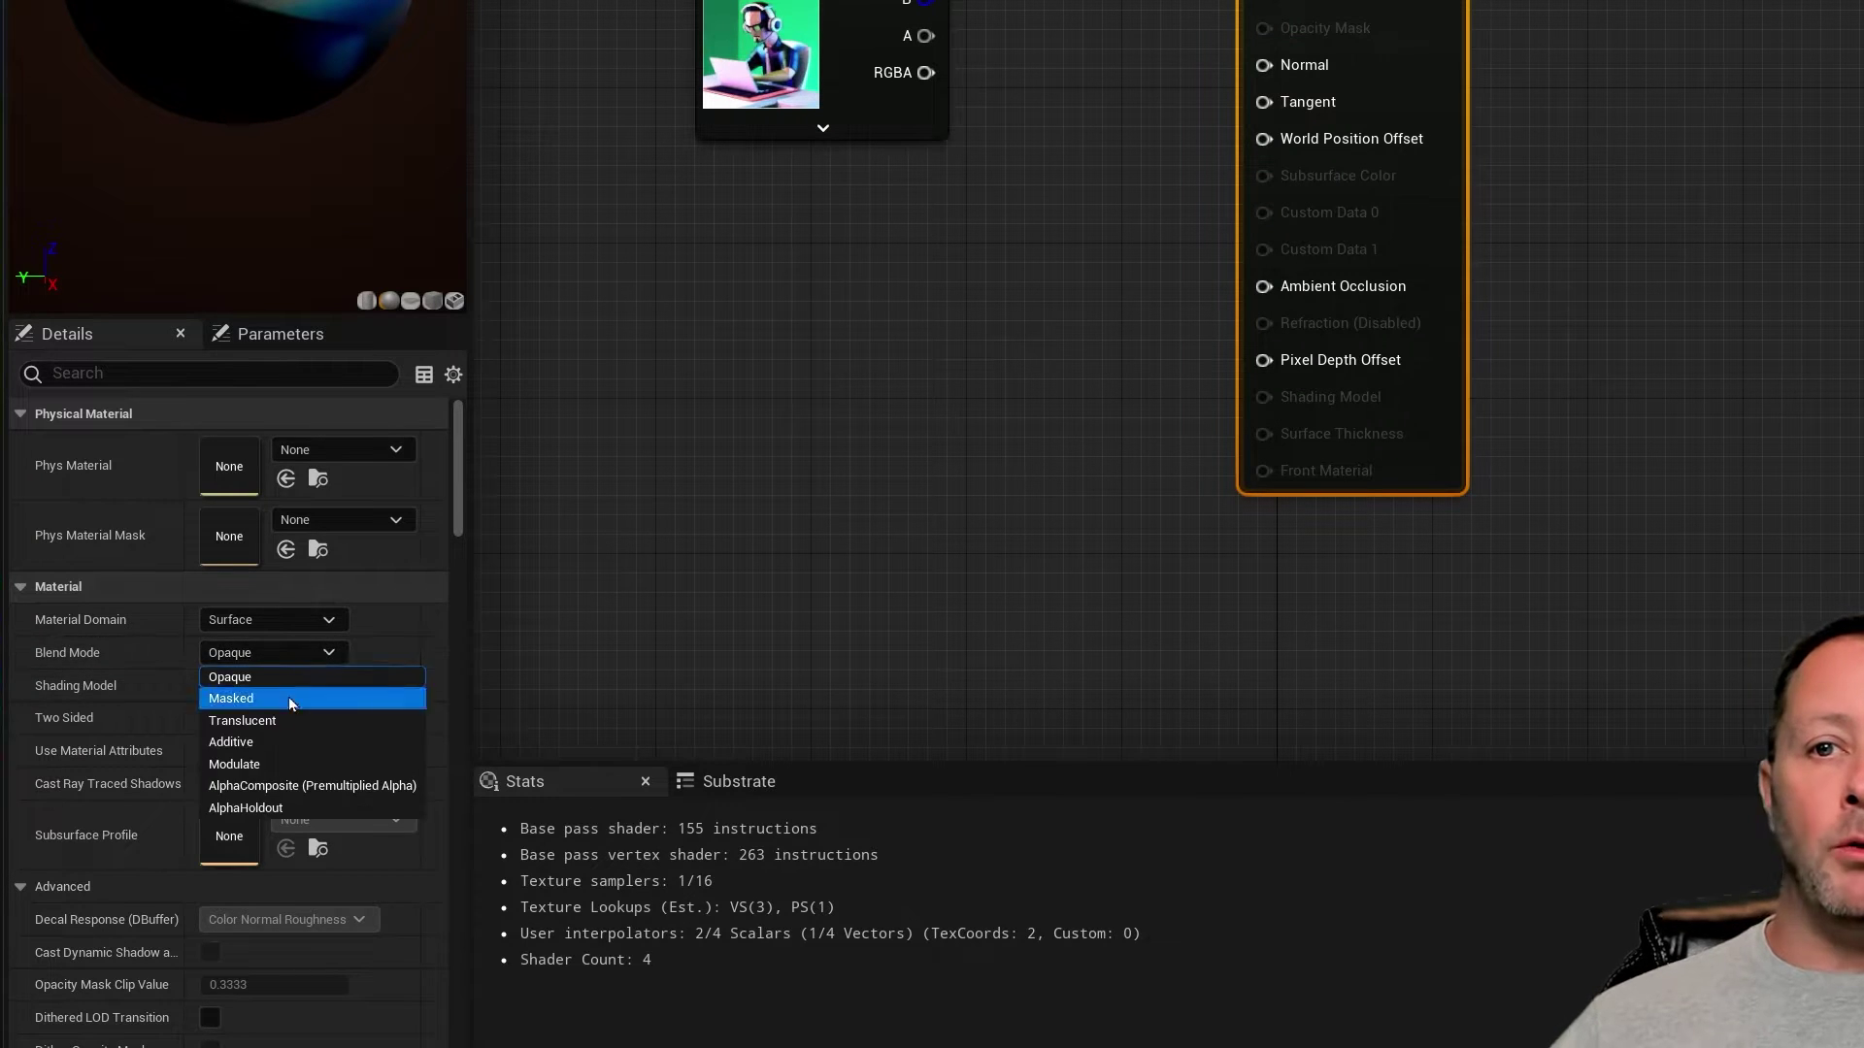
click(270, 719)
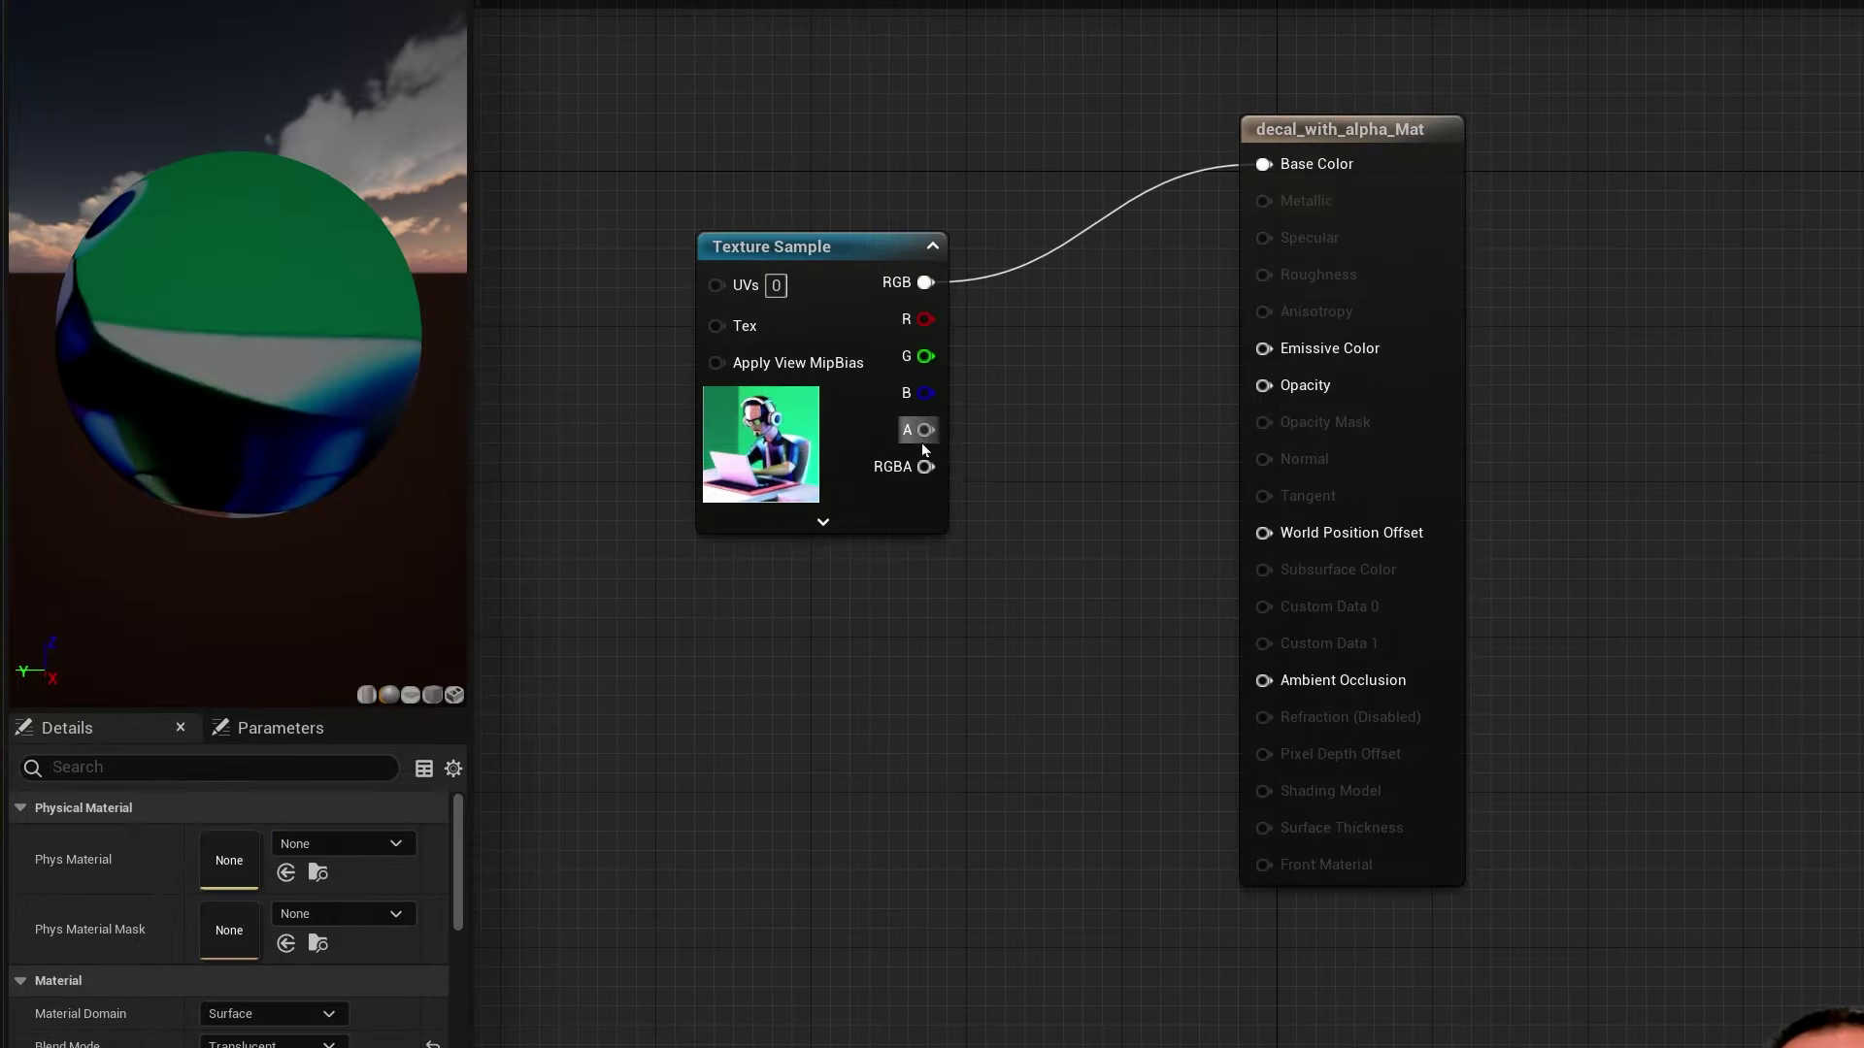
drag(923, 442, 1293, 388)
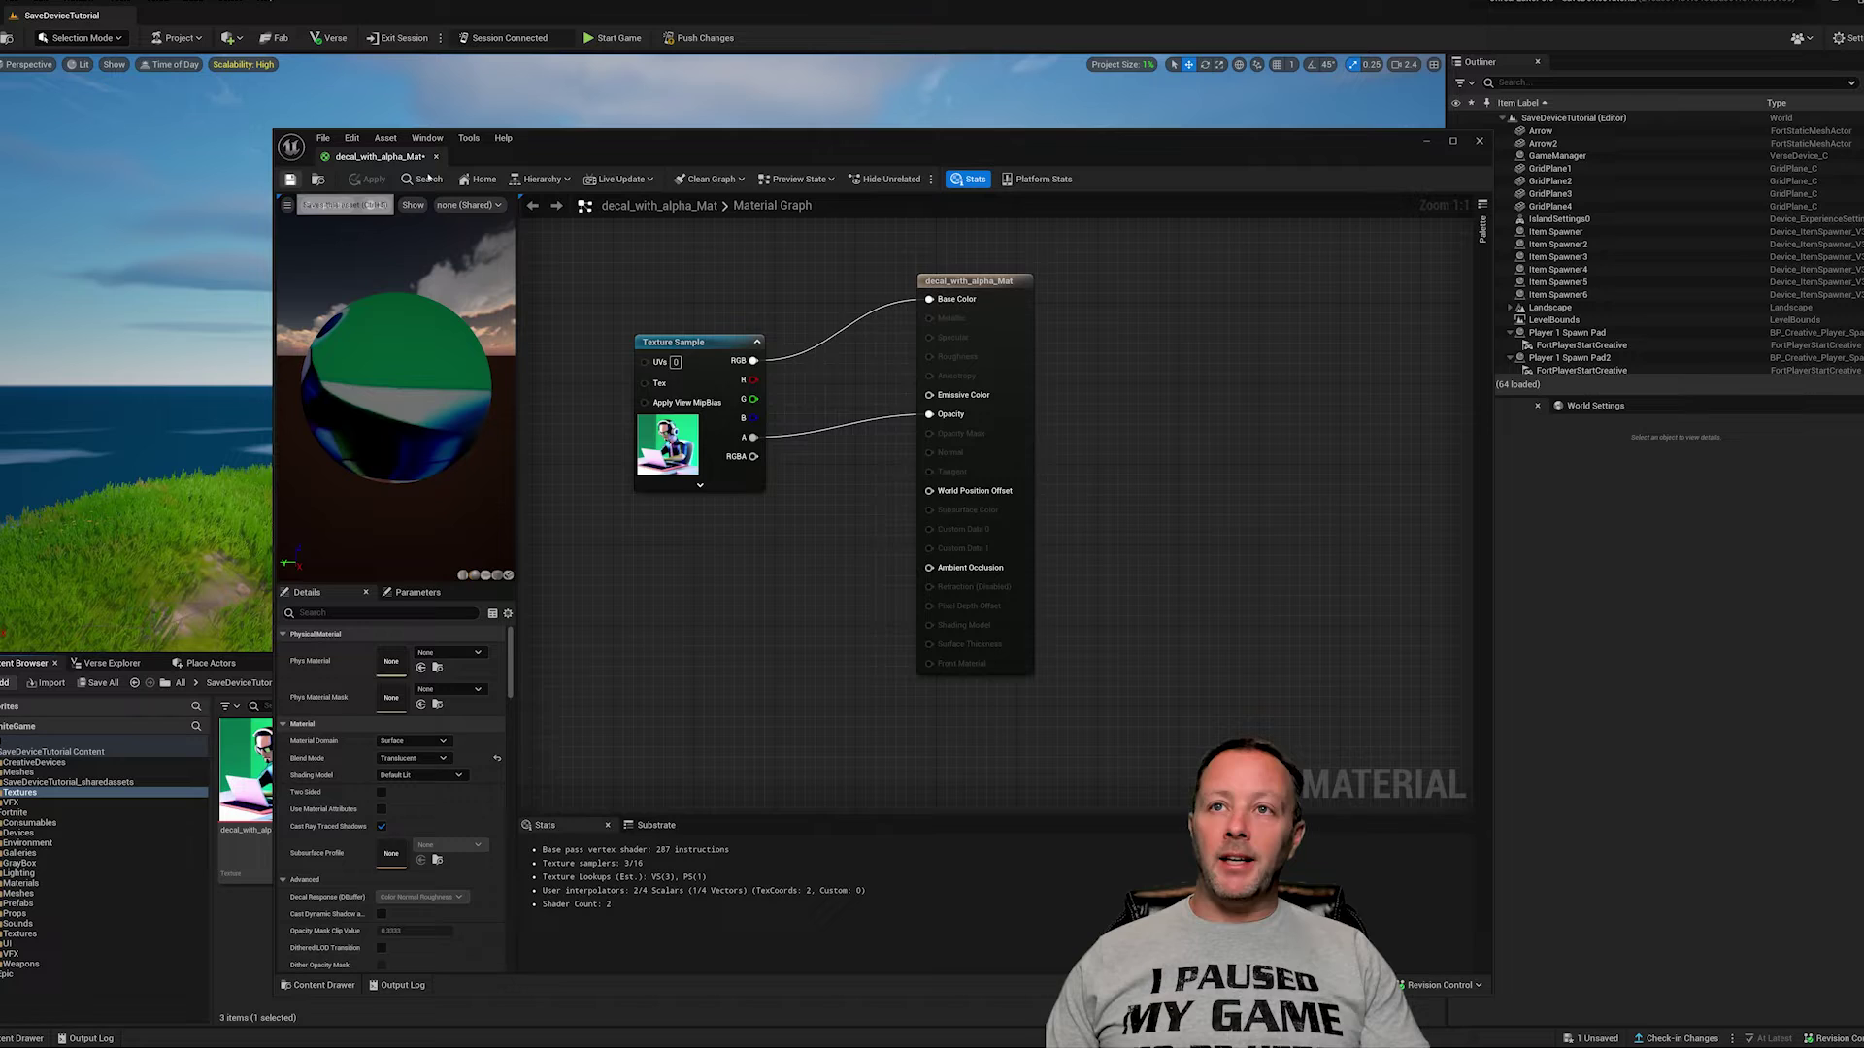
key(ctrl+s)
click(1478, 139)
Step: Check the new material's details, then browse to the VFX folder with MyDecalVFX and newone
click(425, 959)
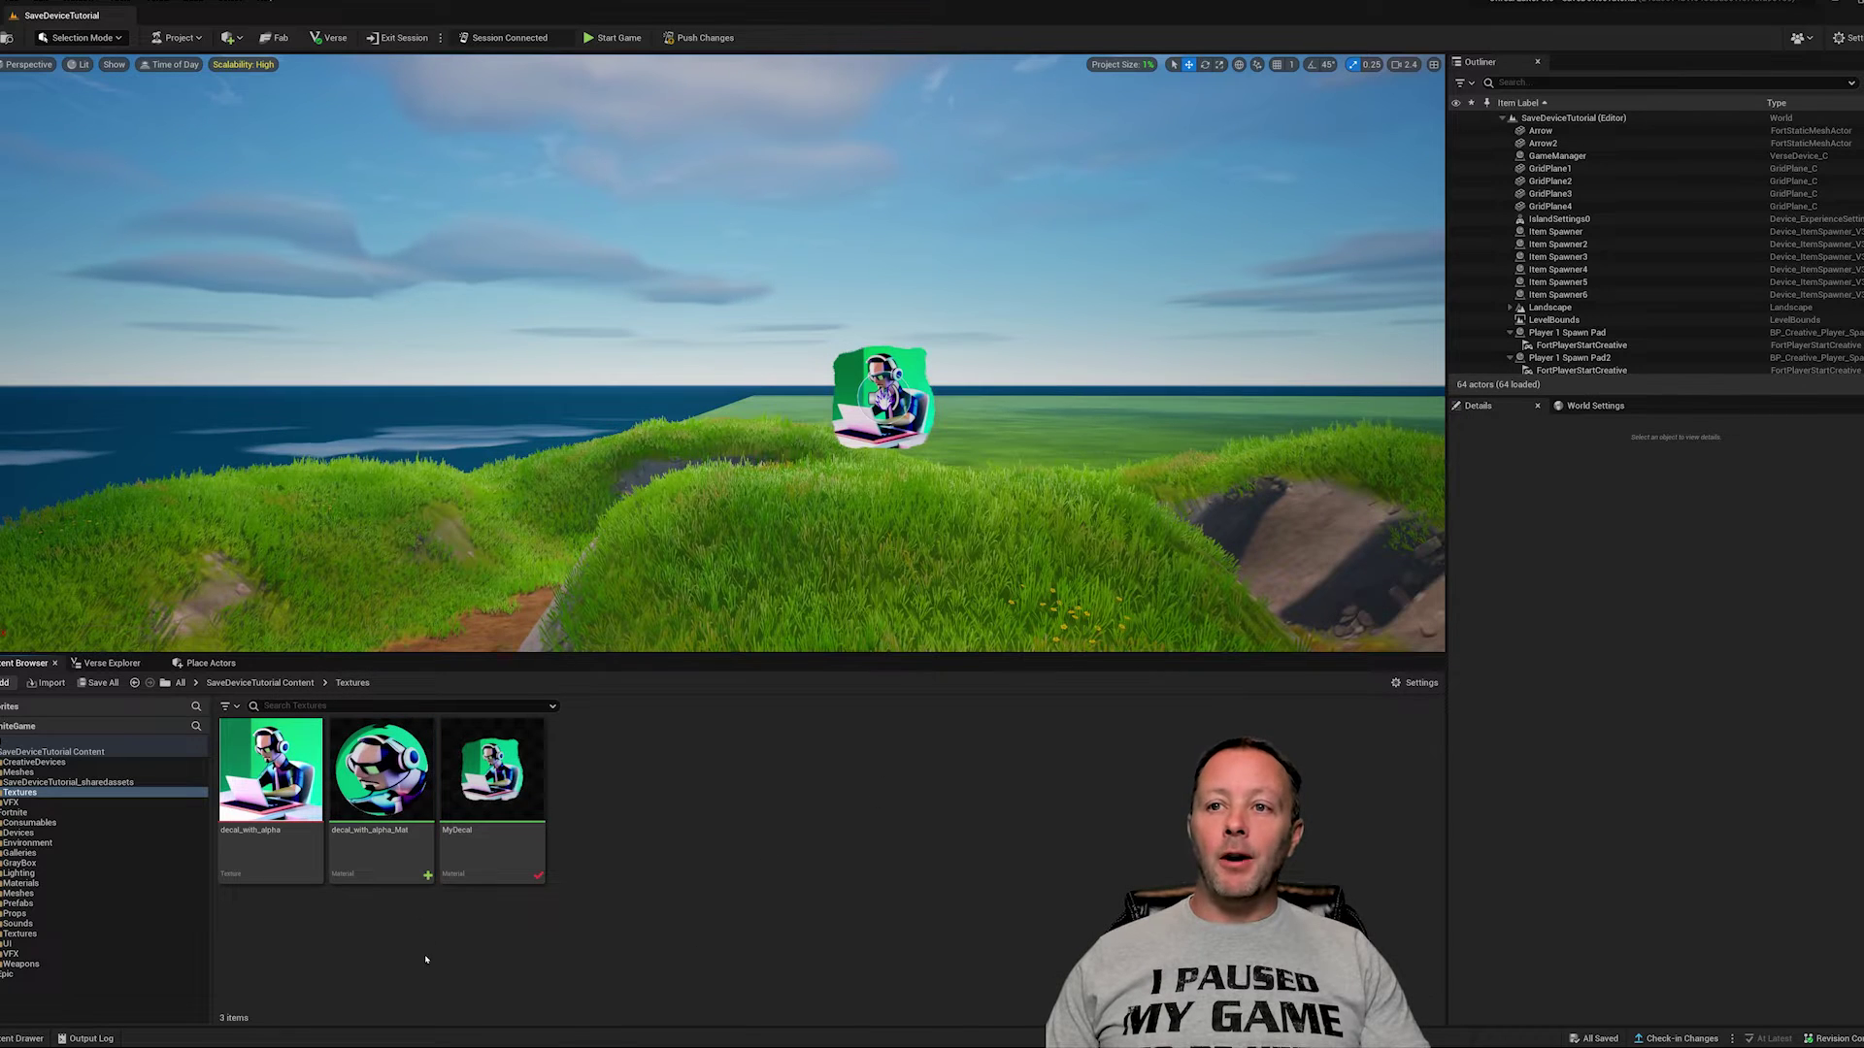
click(384, 854)
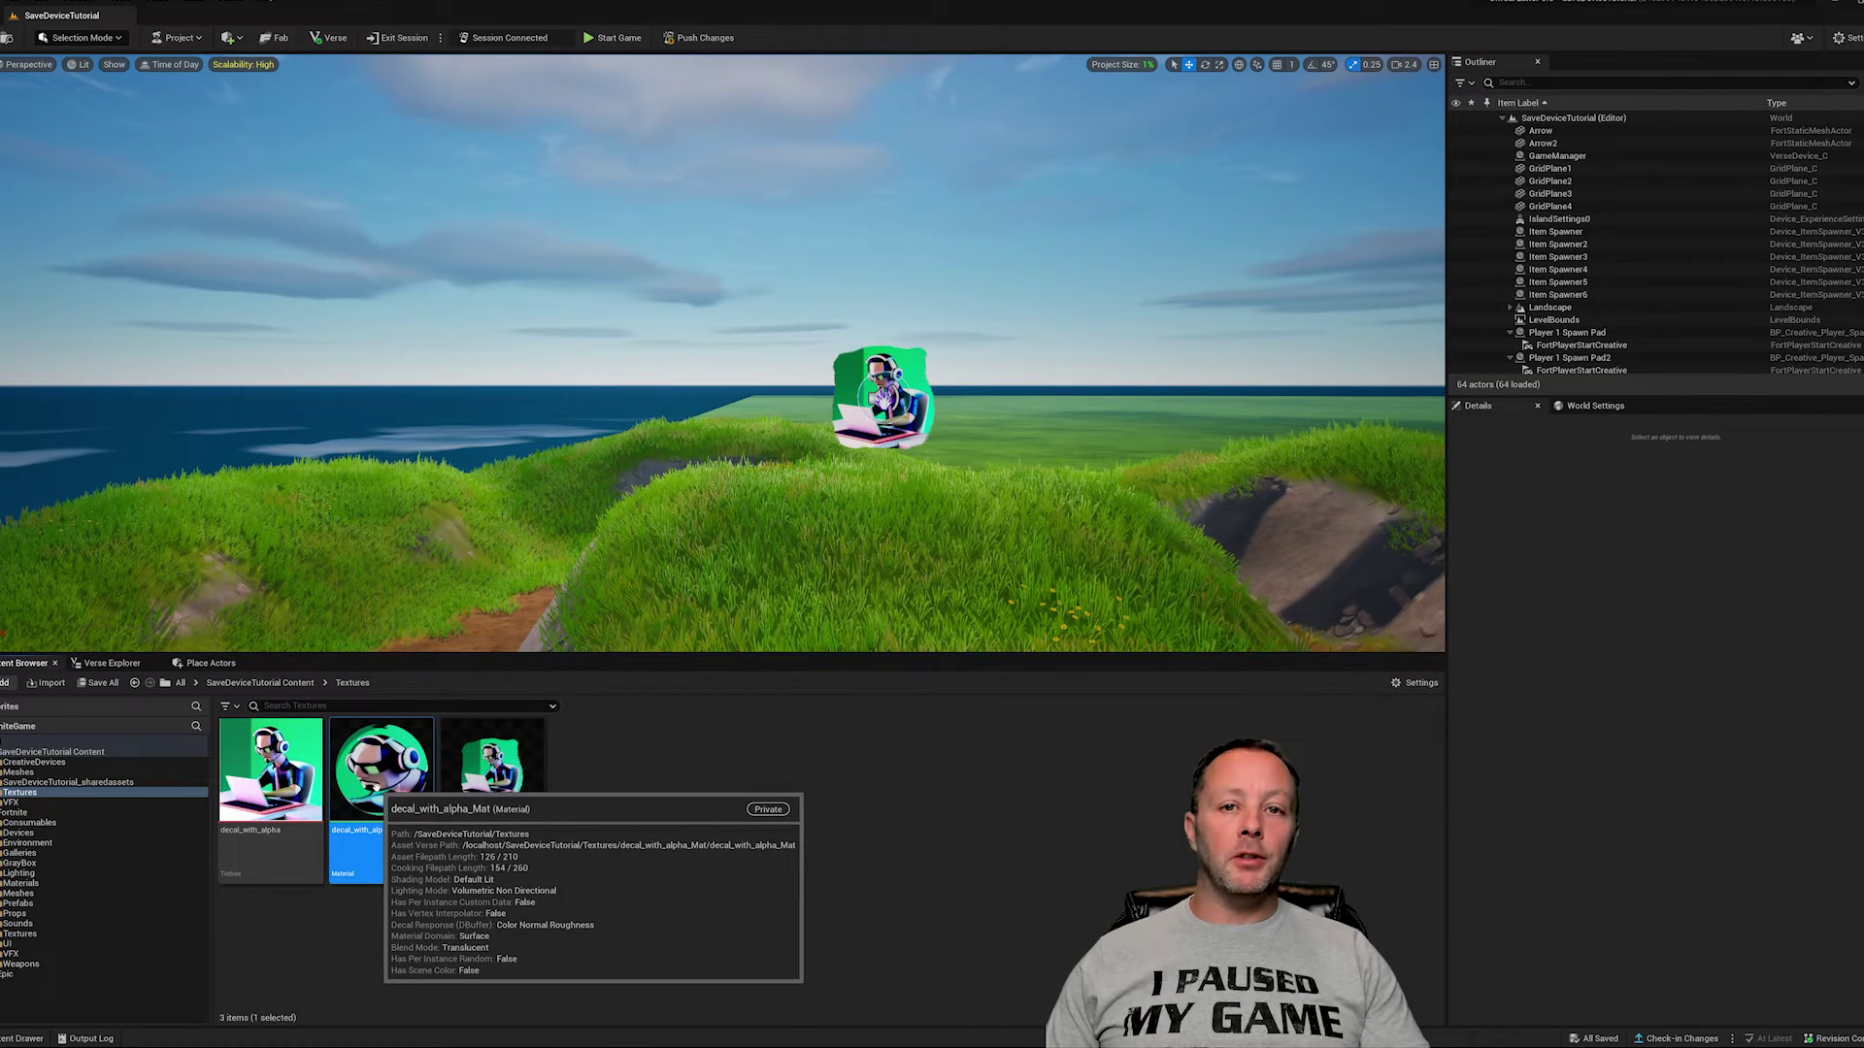
click(825, 833)
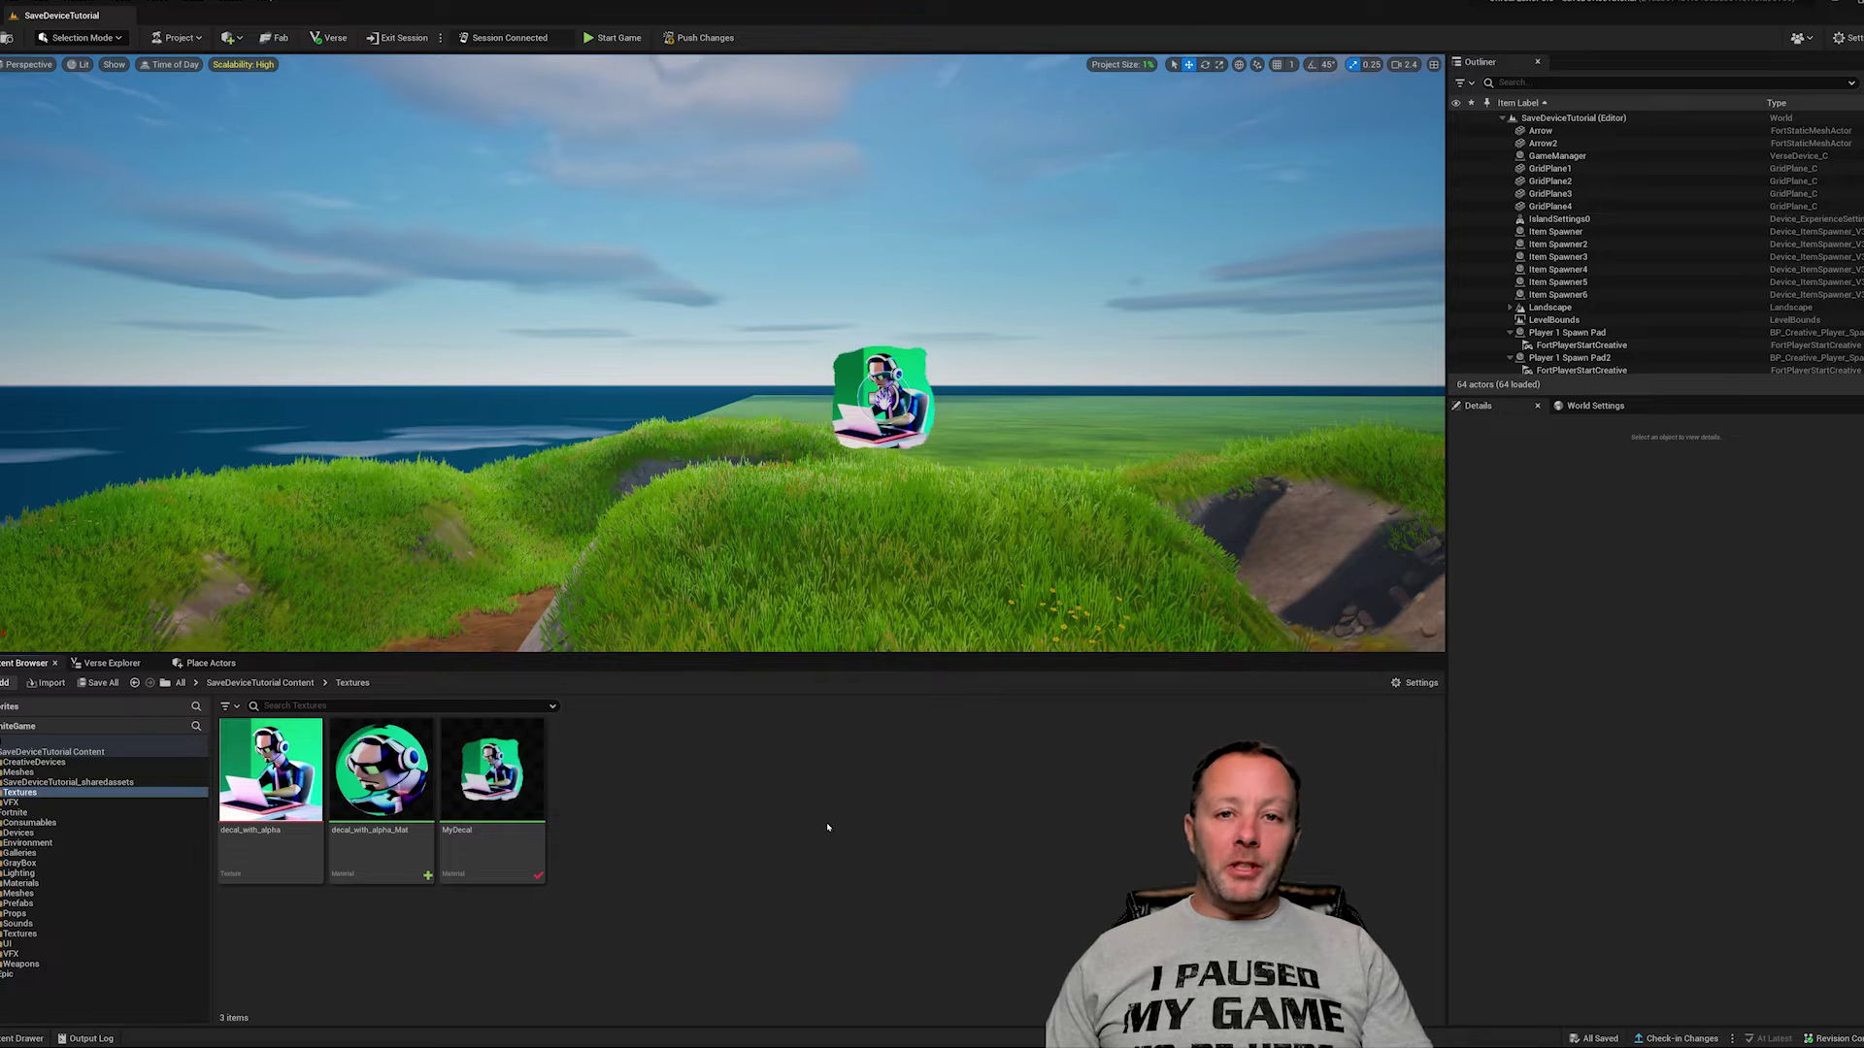
click(381, 796)
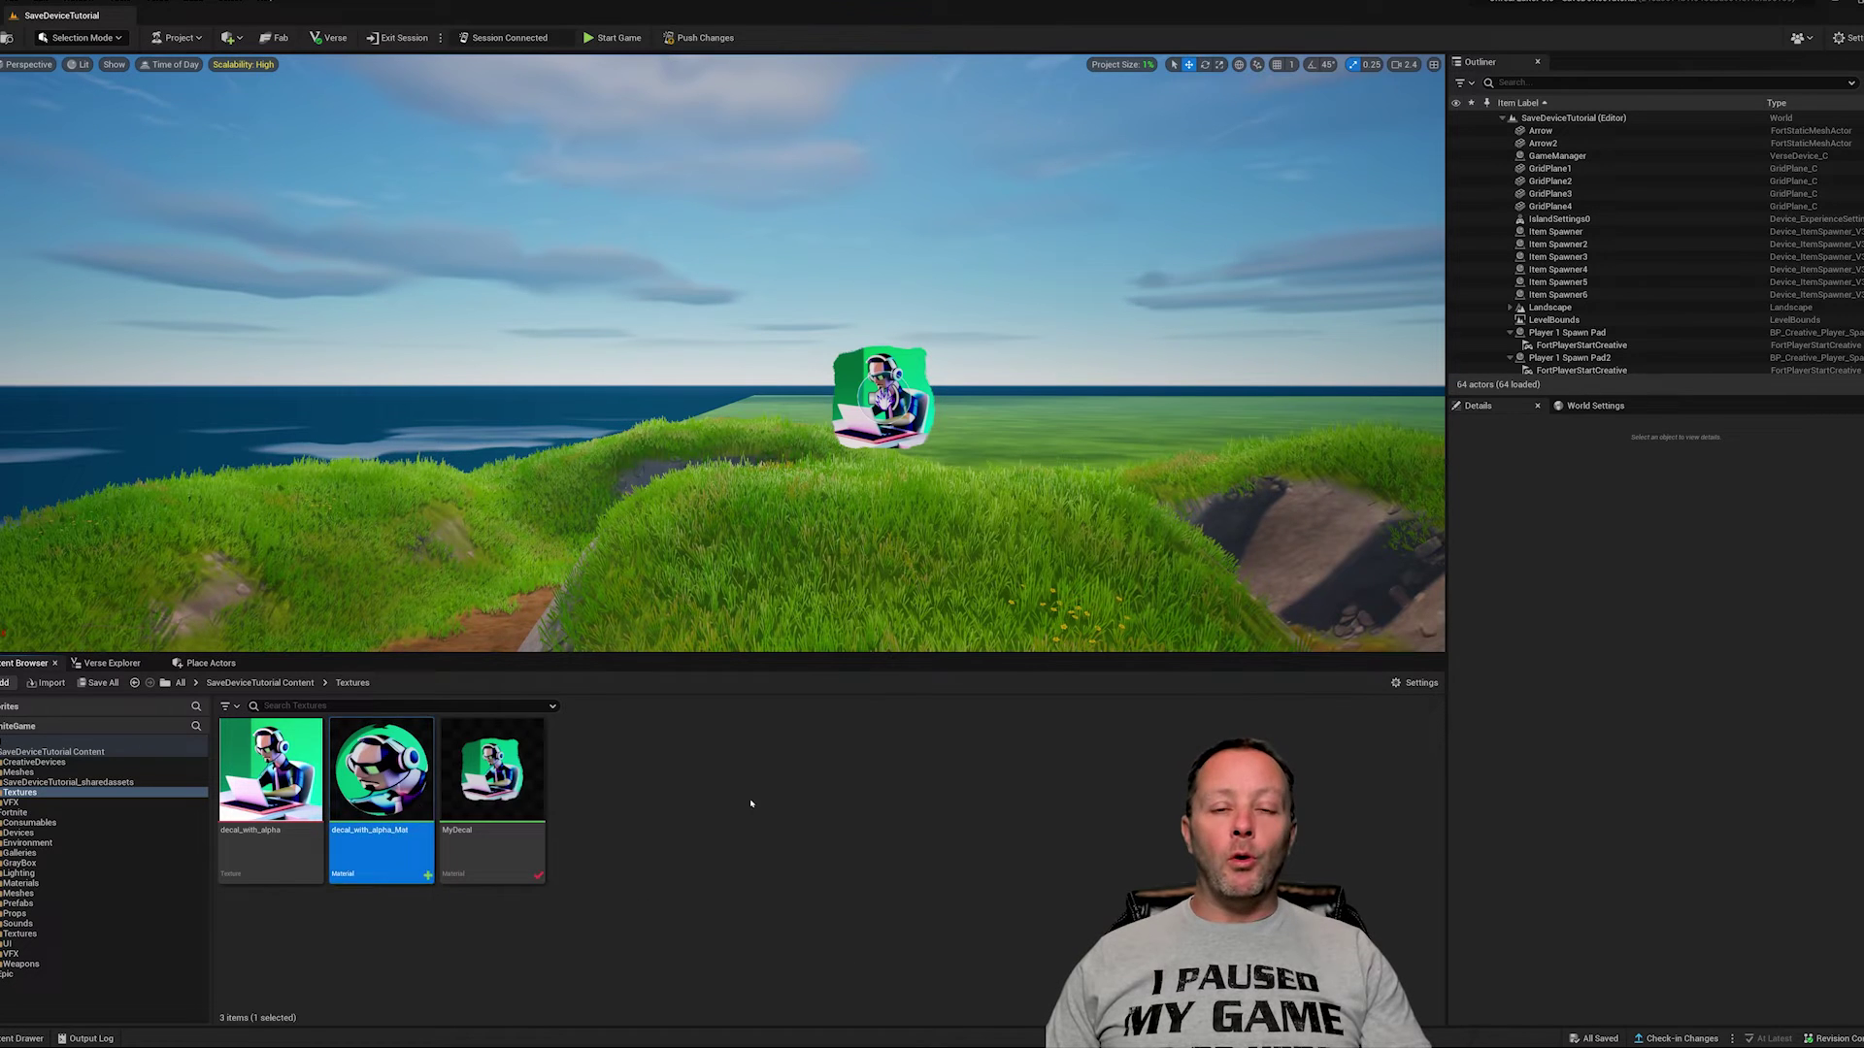
click(751, 804)
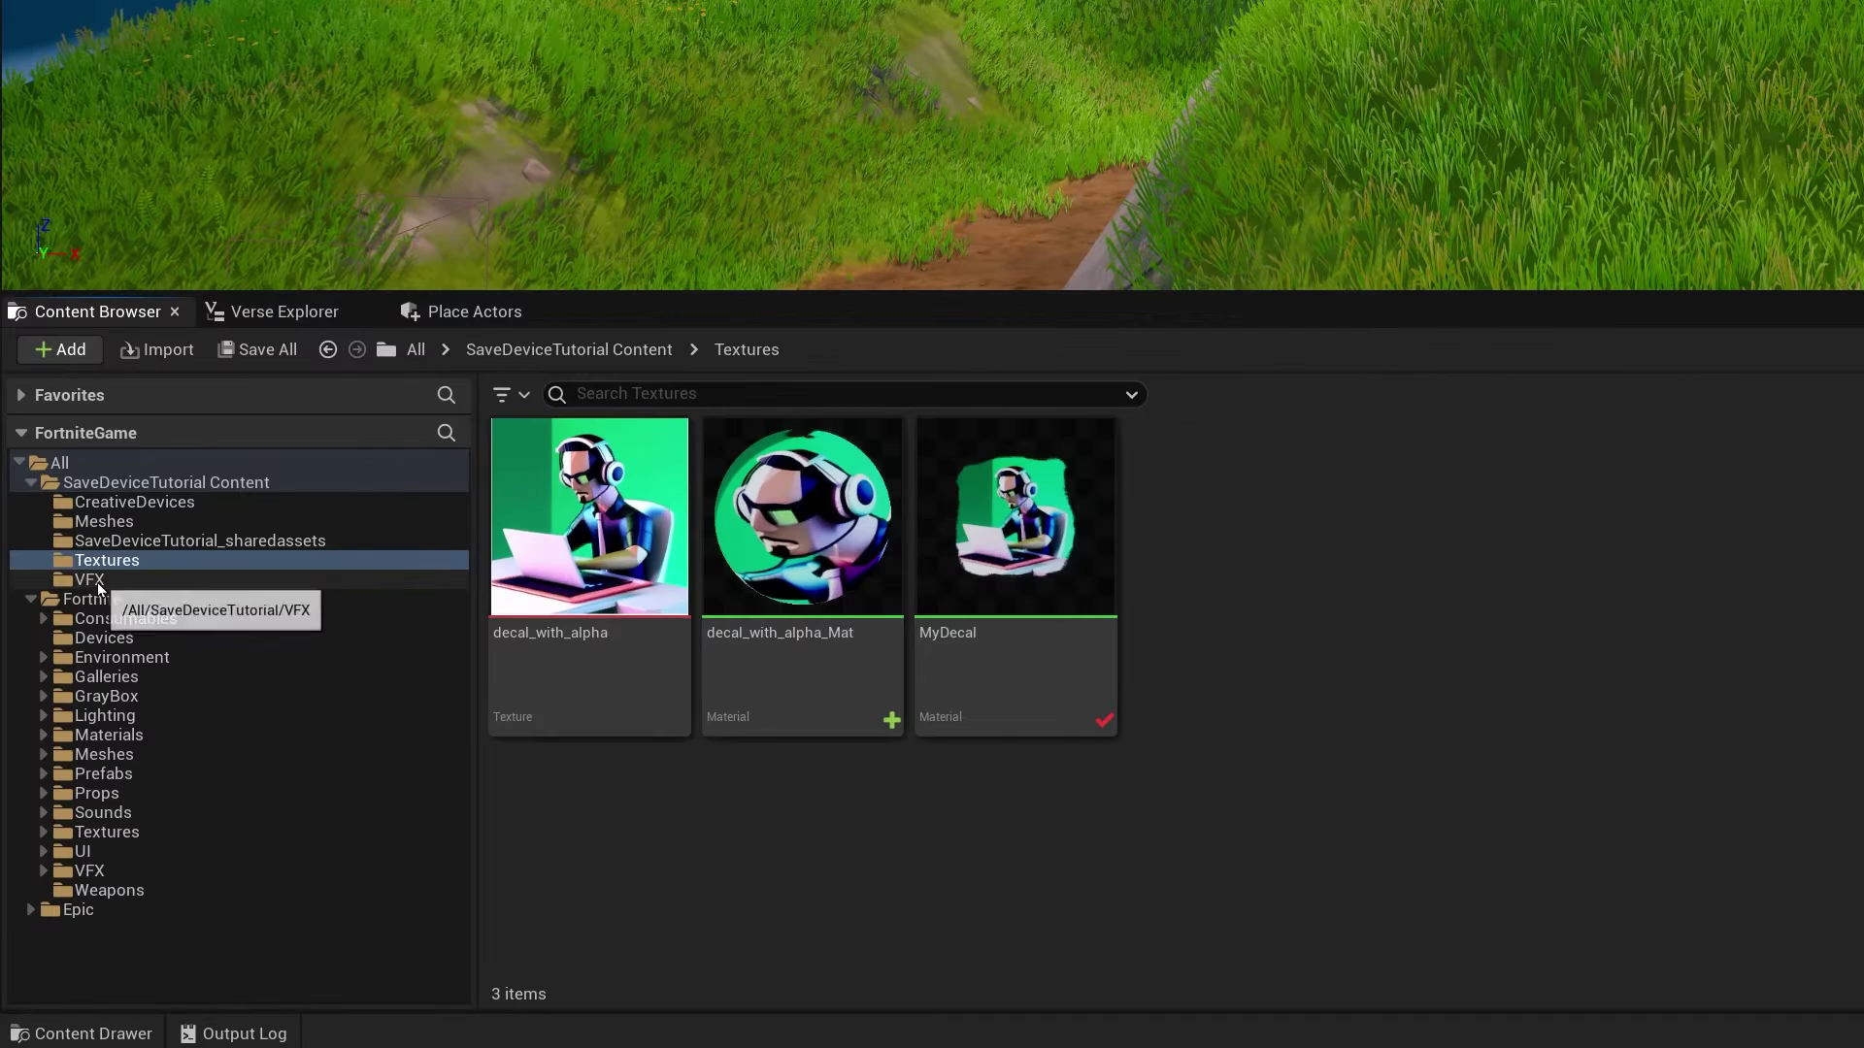
click(15, 802)
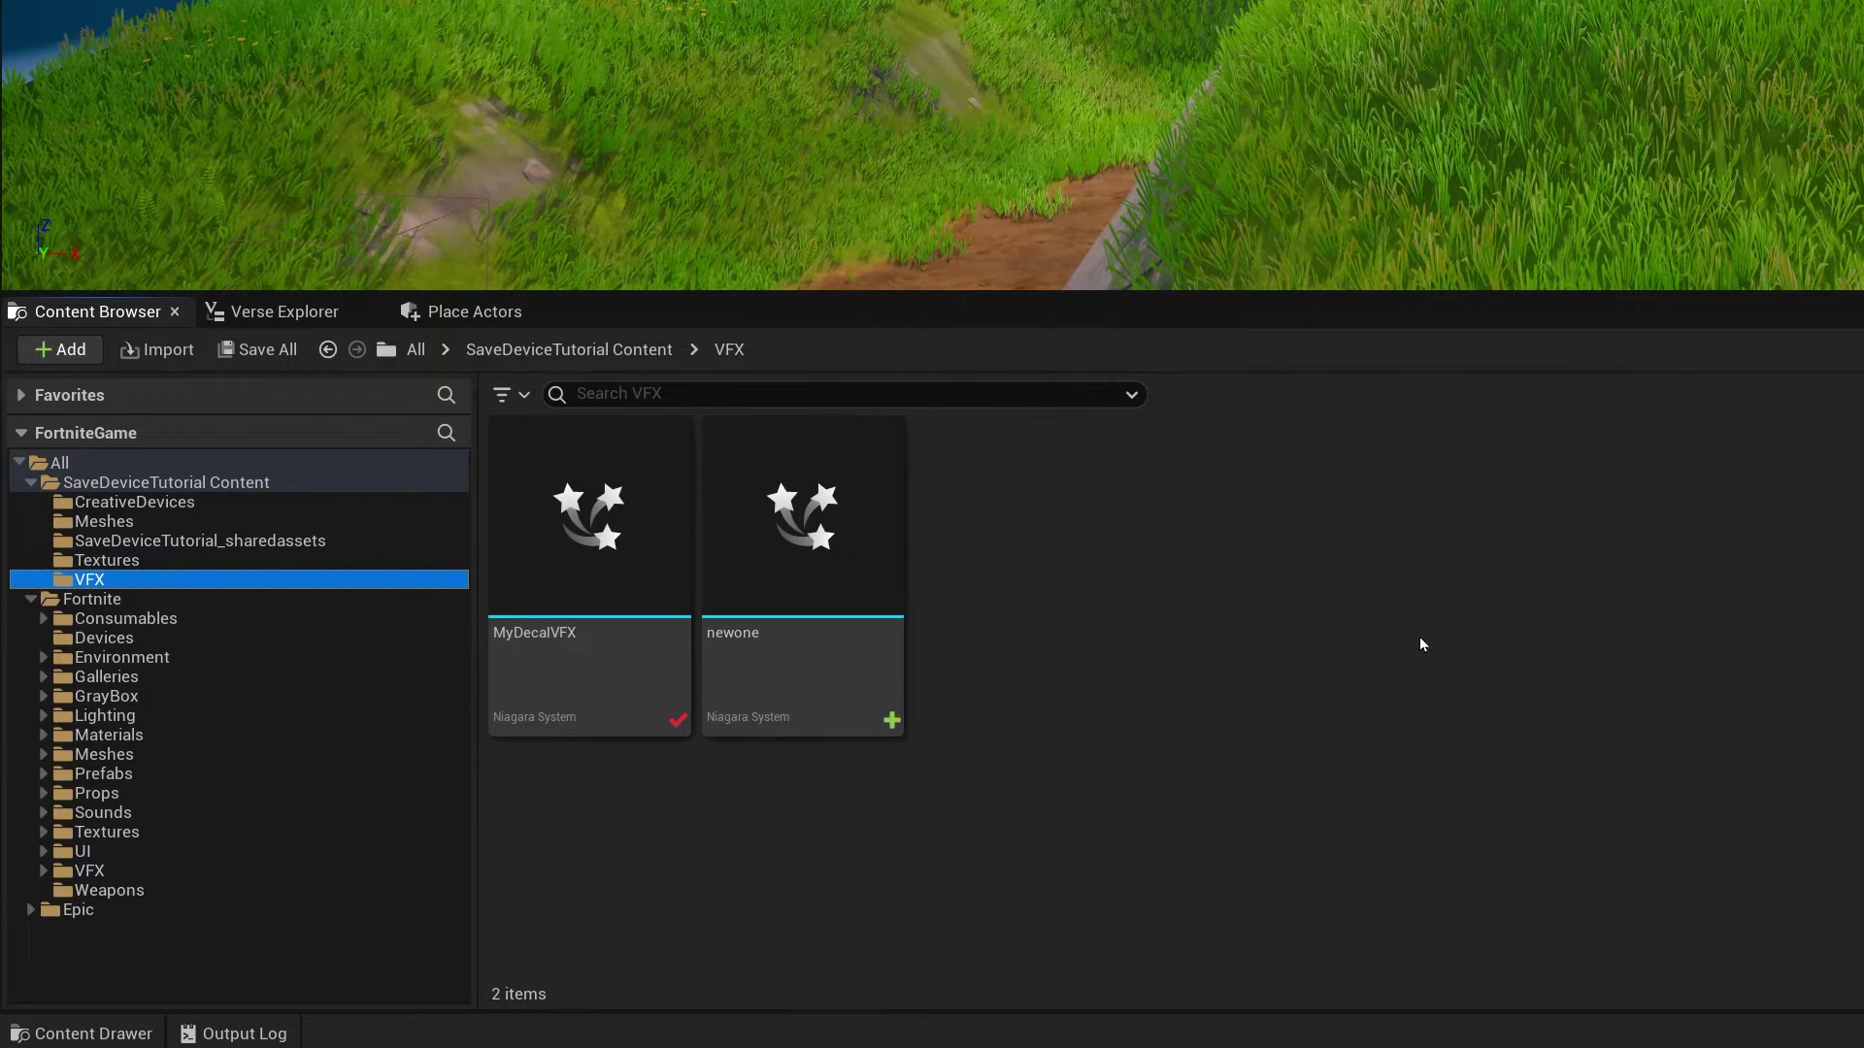
Step: Create NewNiagaraSystem in the VFX folder with a Single Looping Particle emitter
click(1061, 597)
right_click(1062, 597)
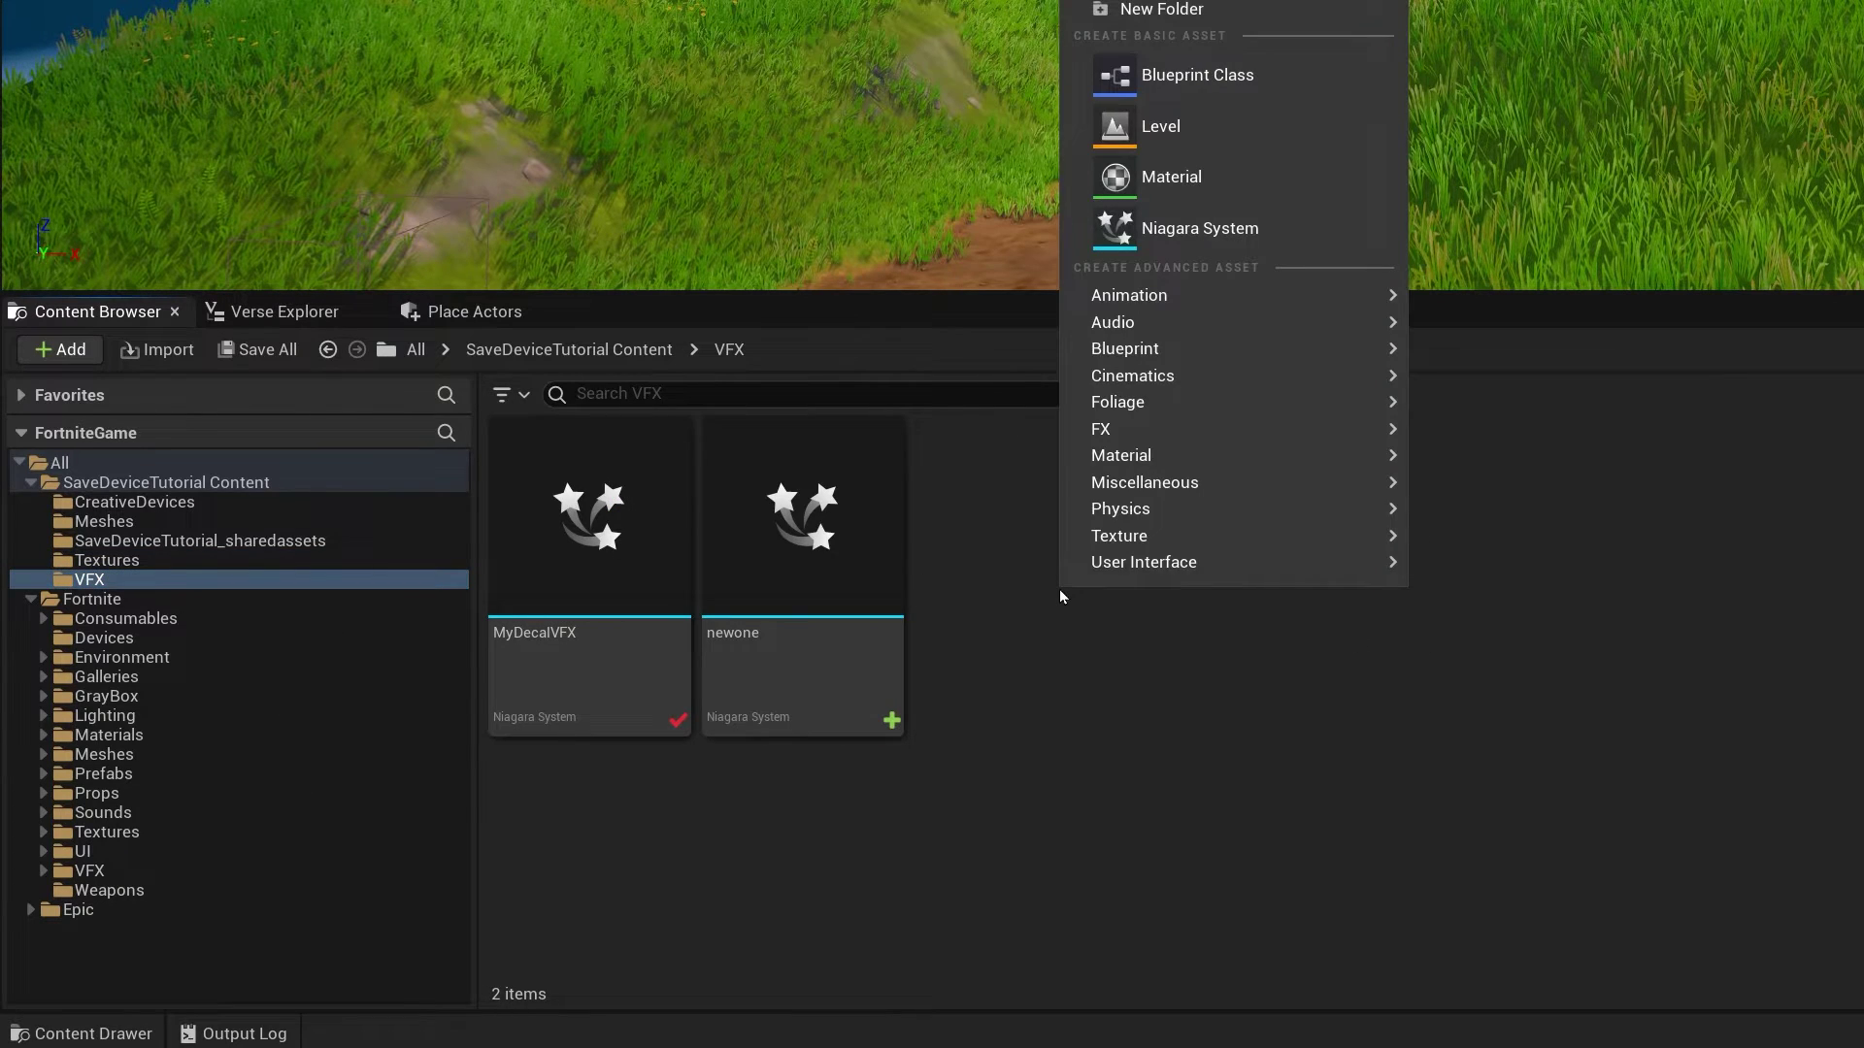
click(1209, 229)
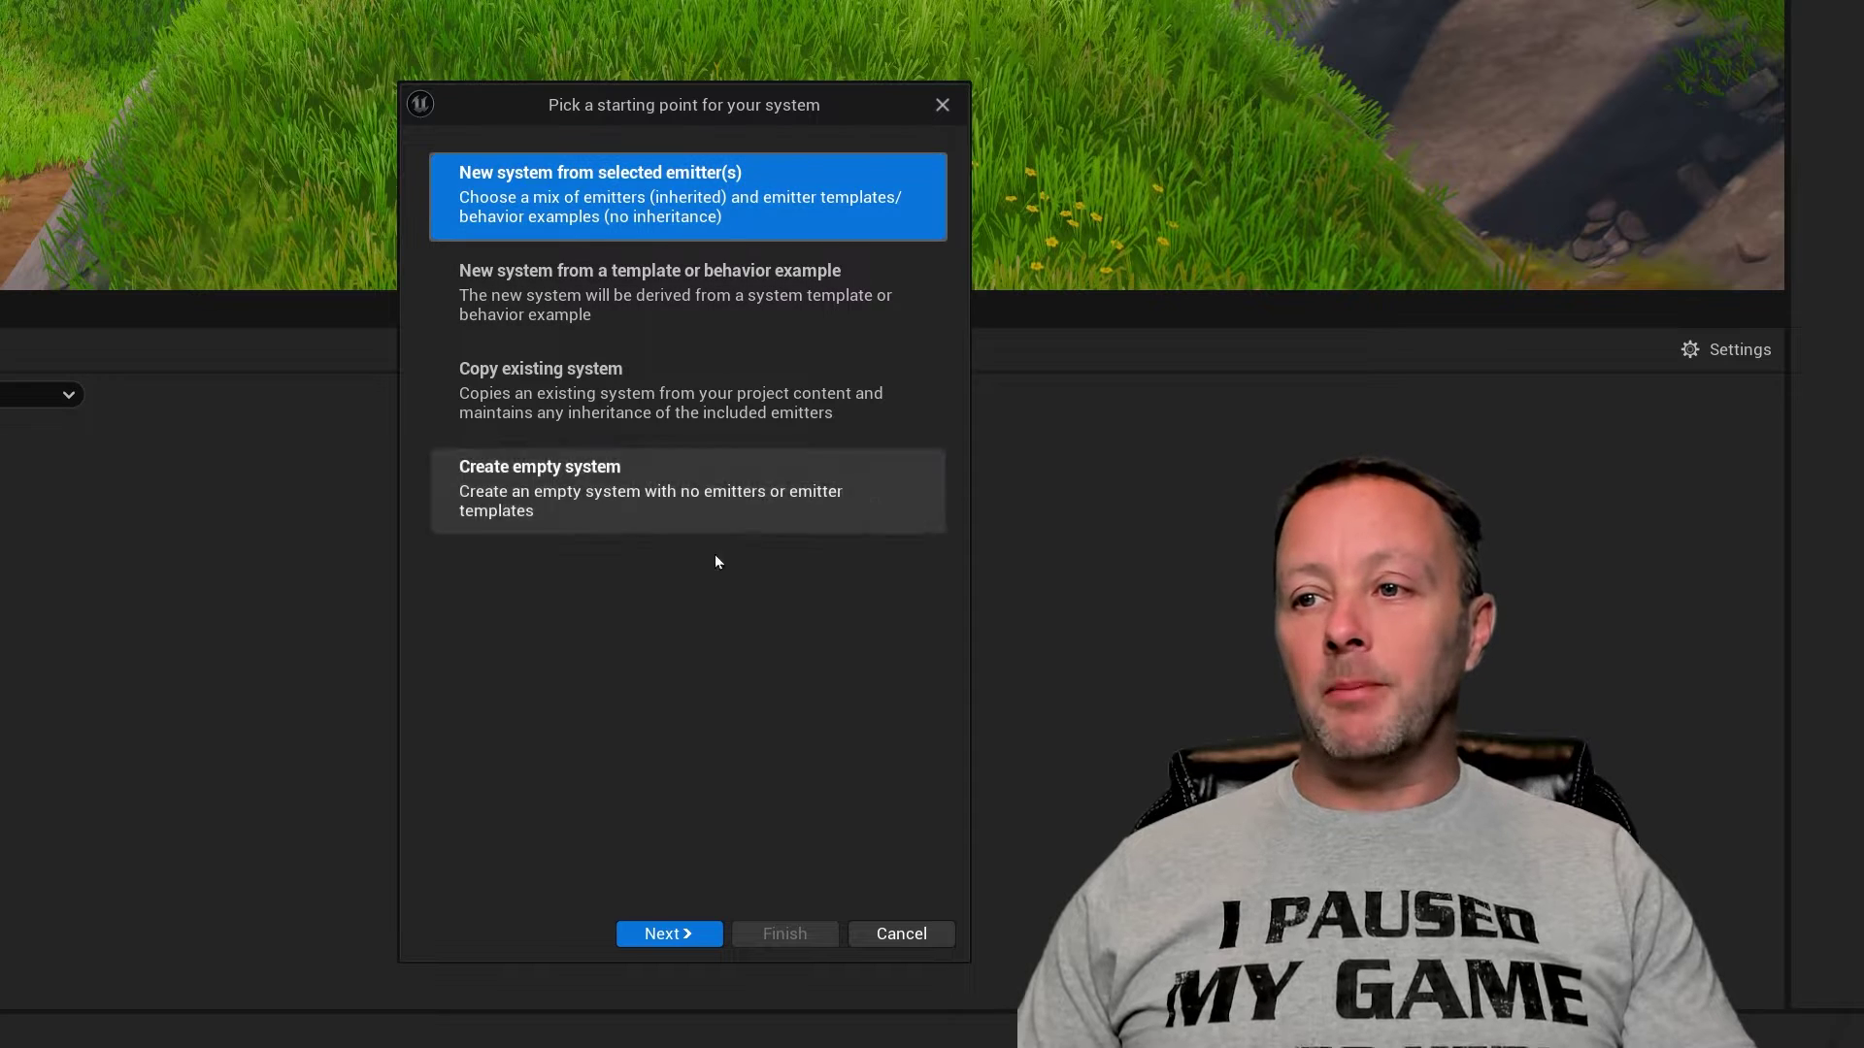
click(669, 933)
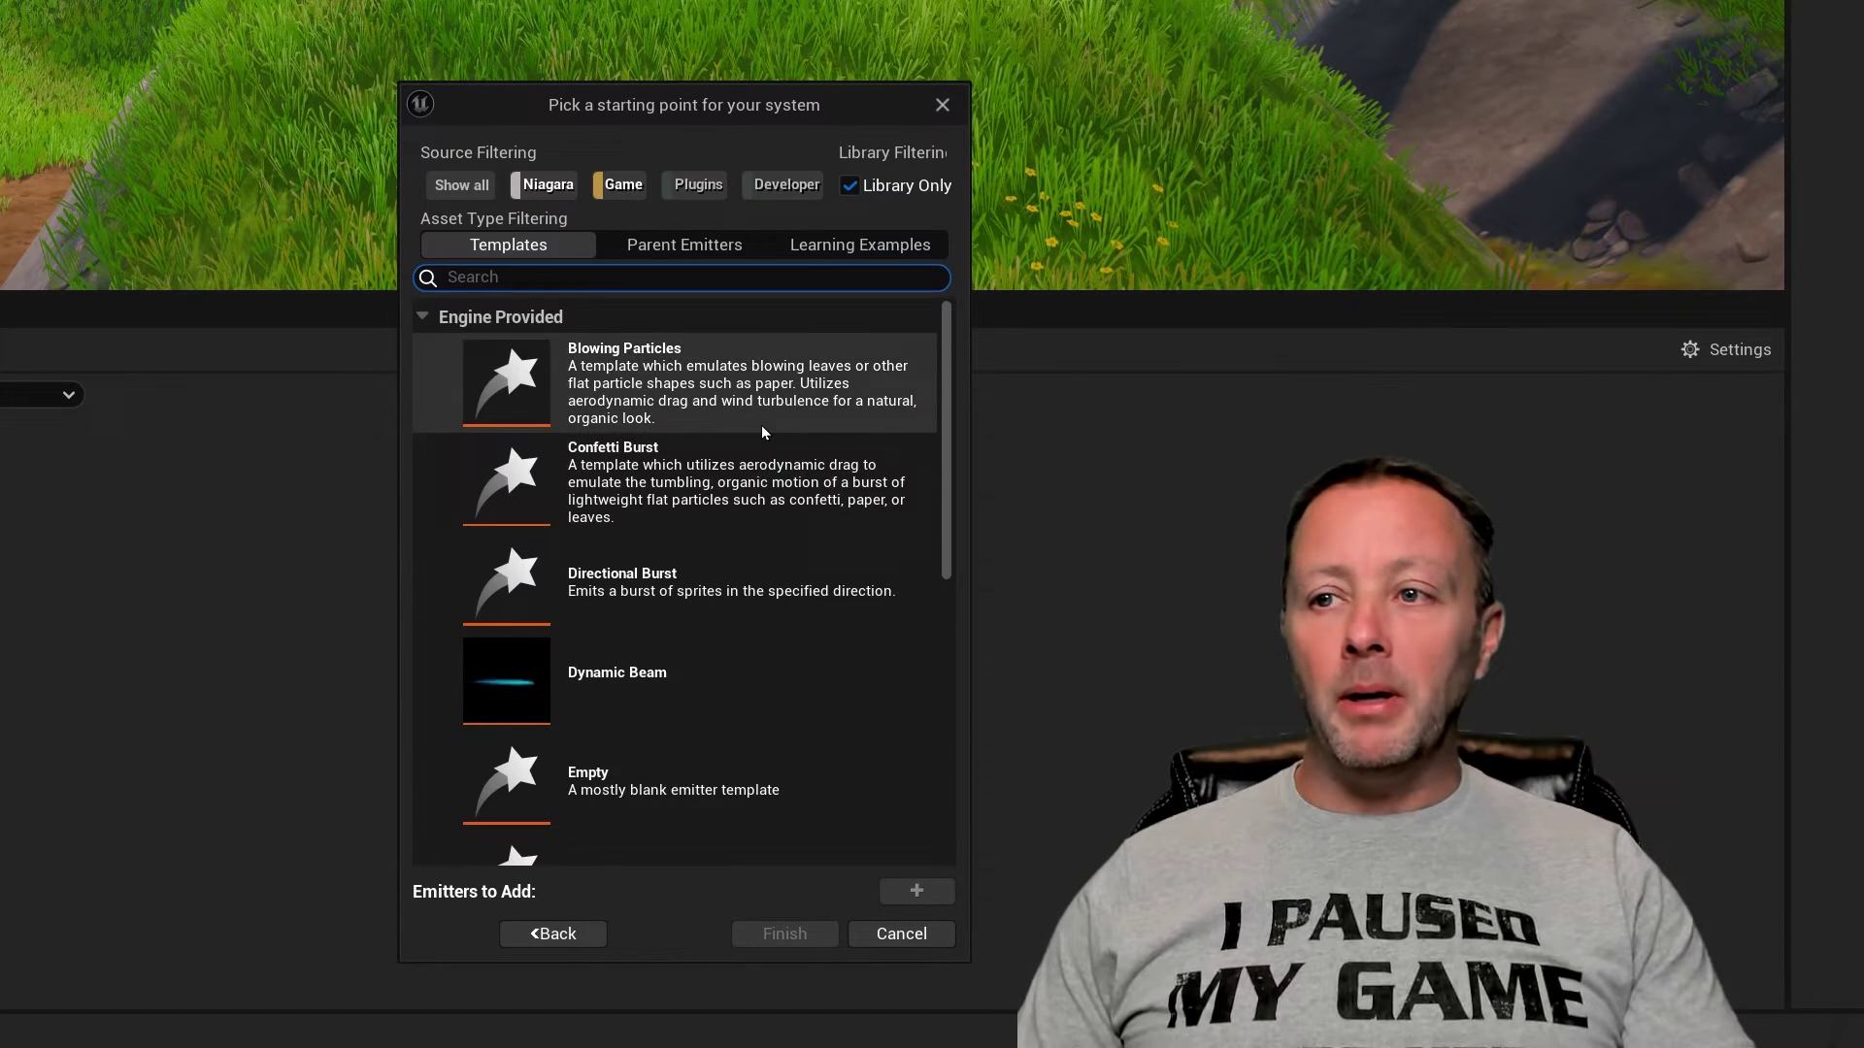
scroll(767, 440, down, 7)
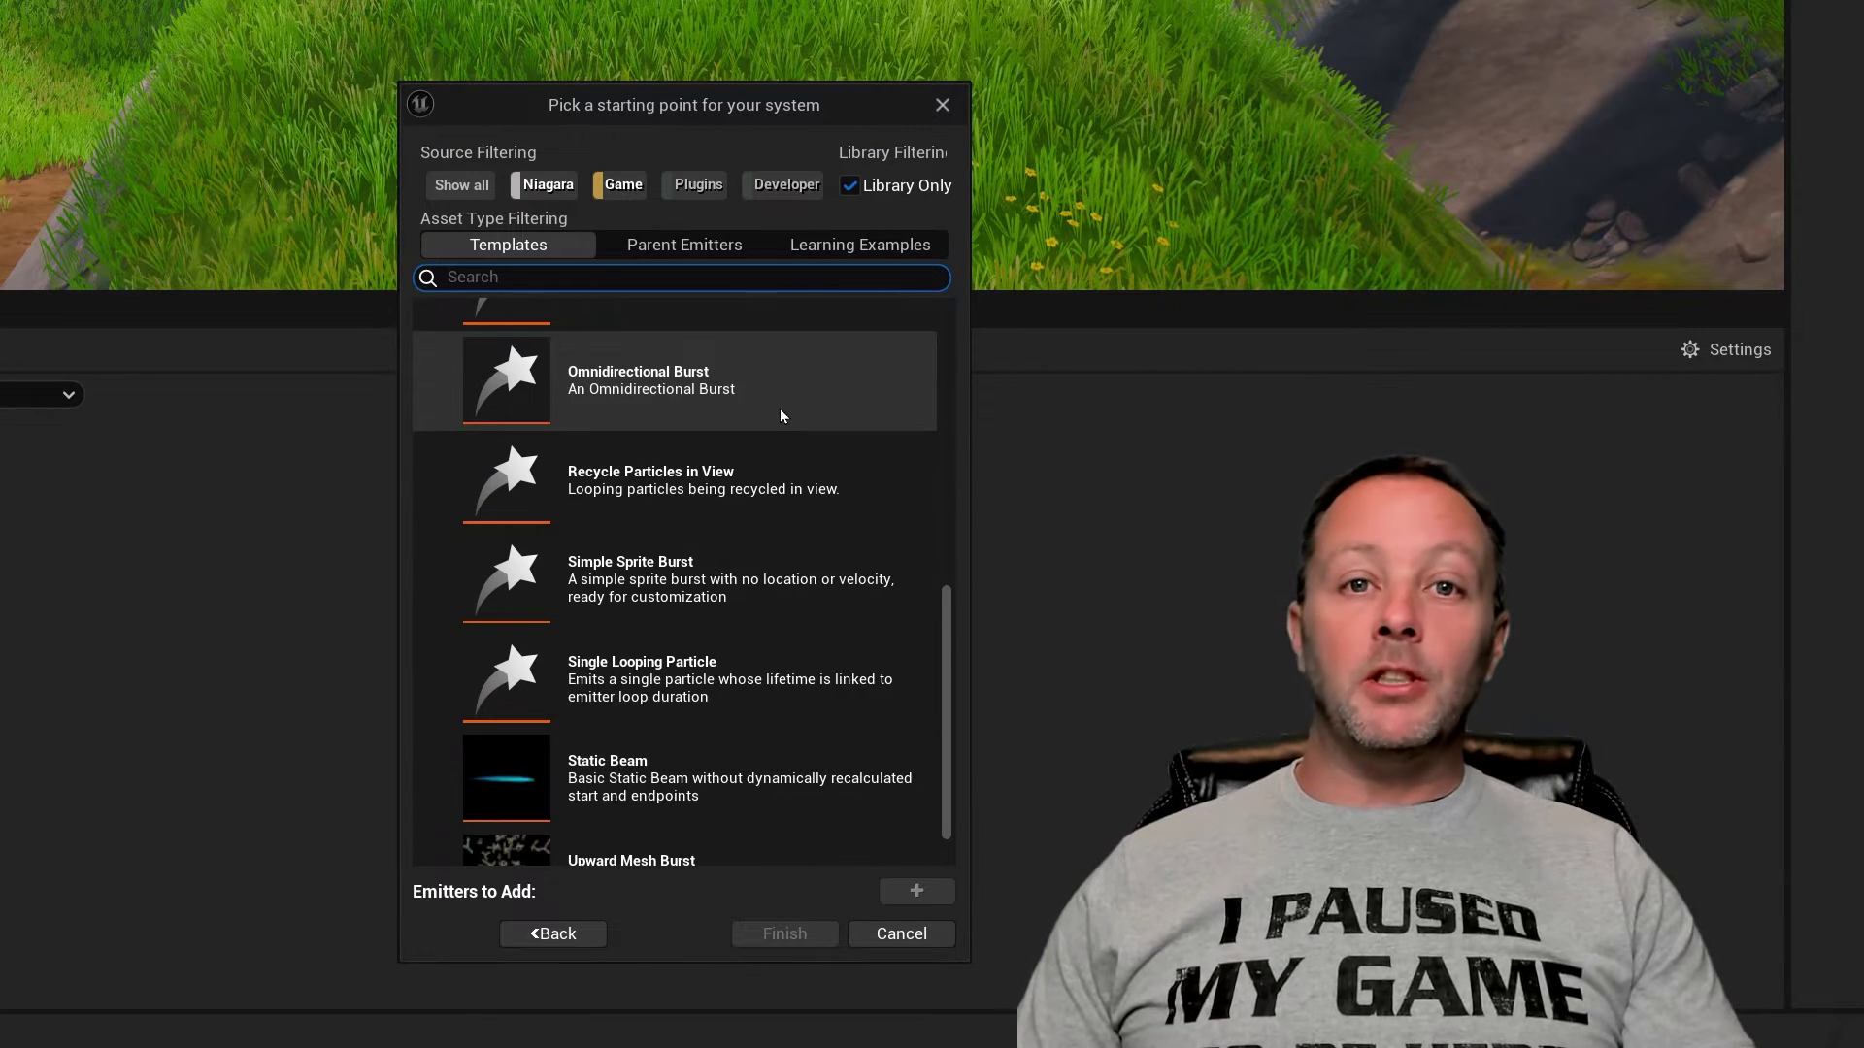
scroll(779, 410, down, 2)
click(621, 623)
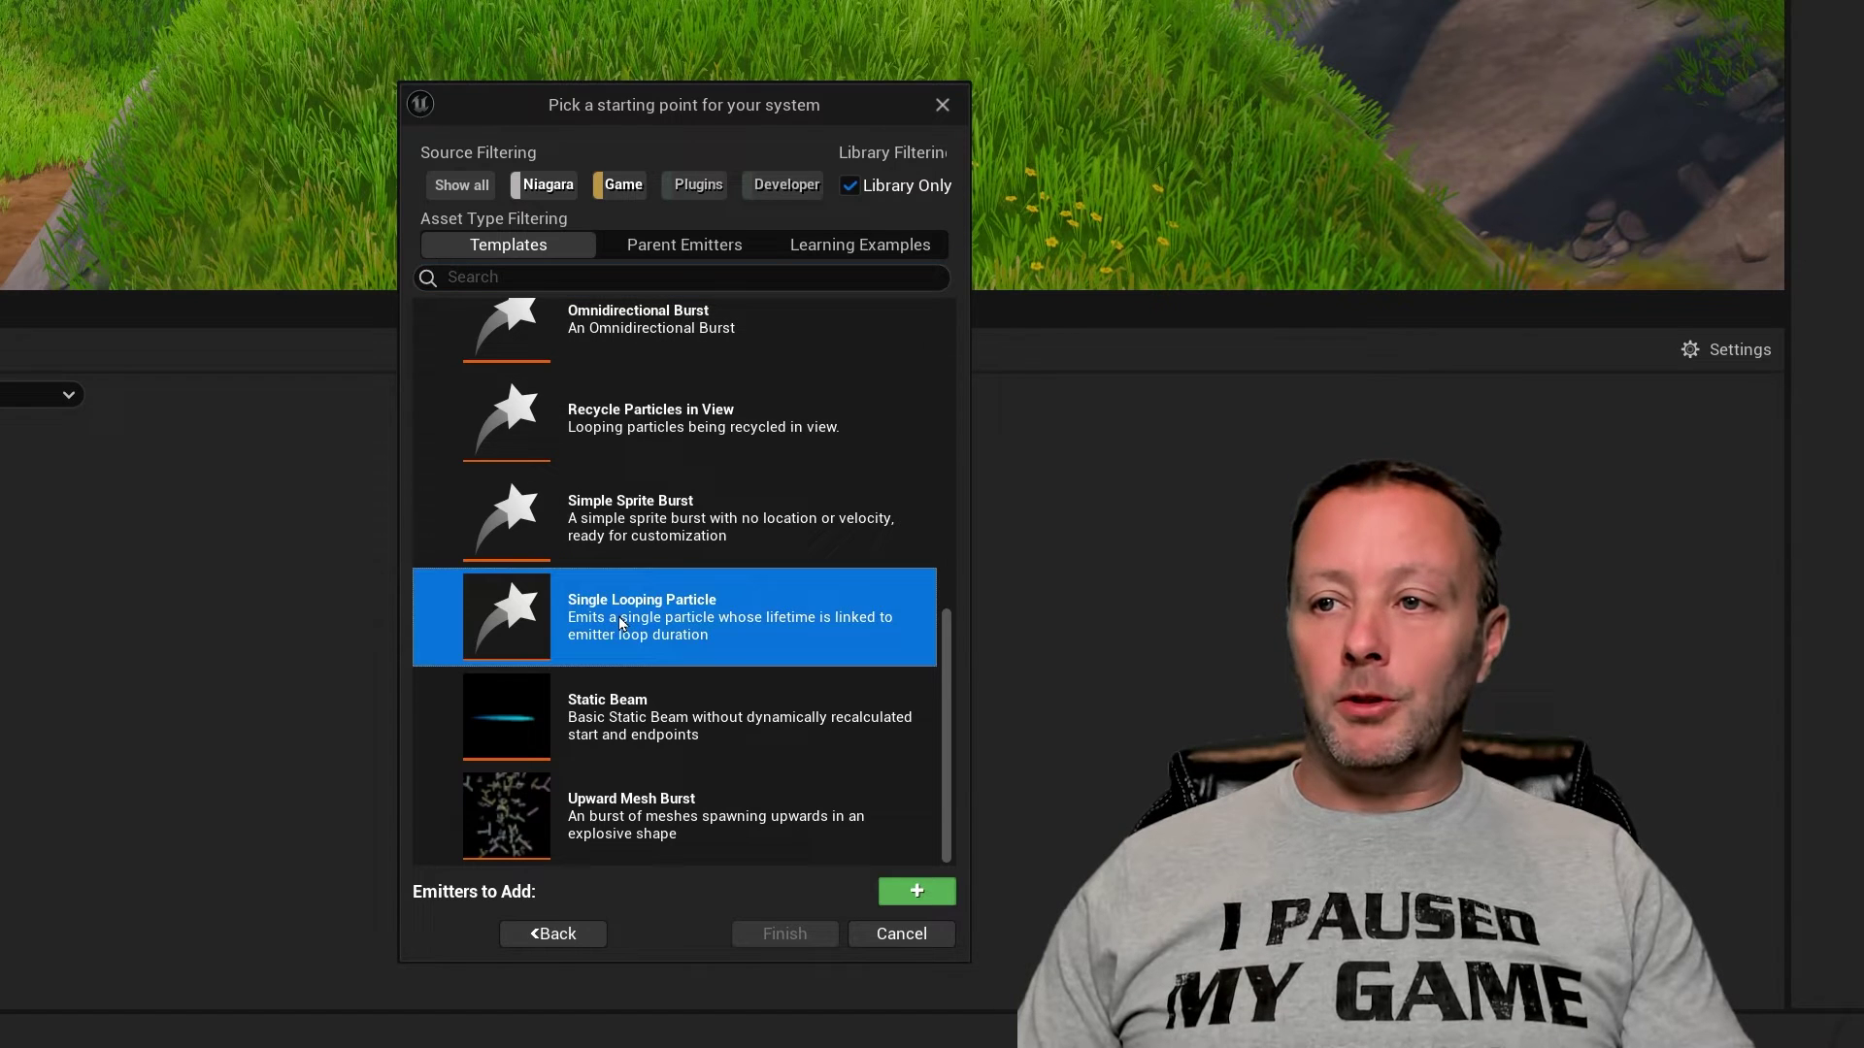
click(926, 893)
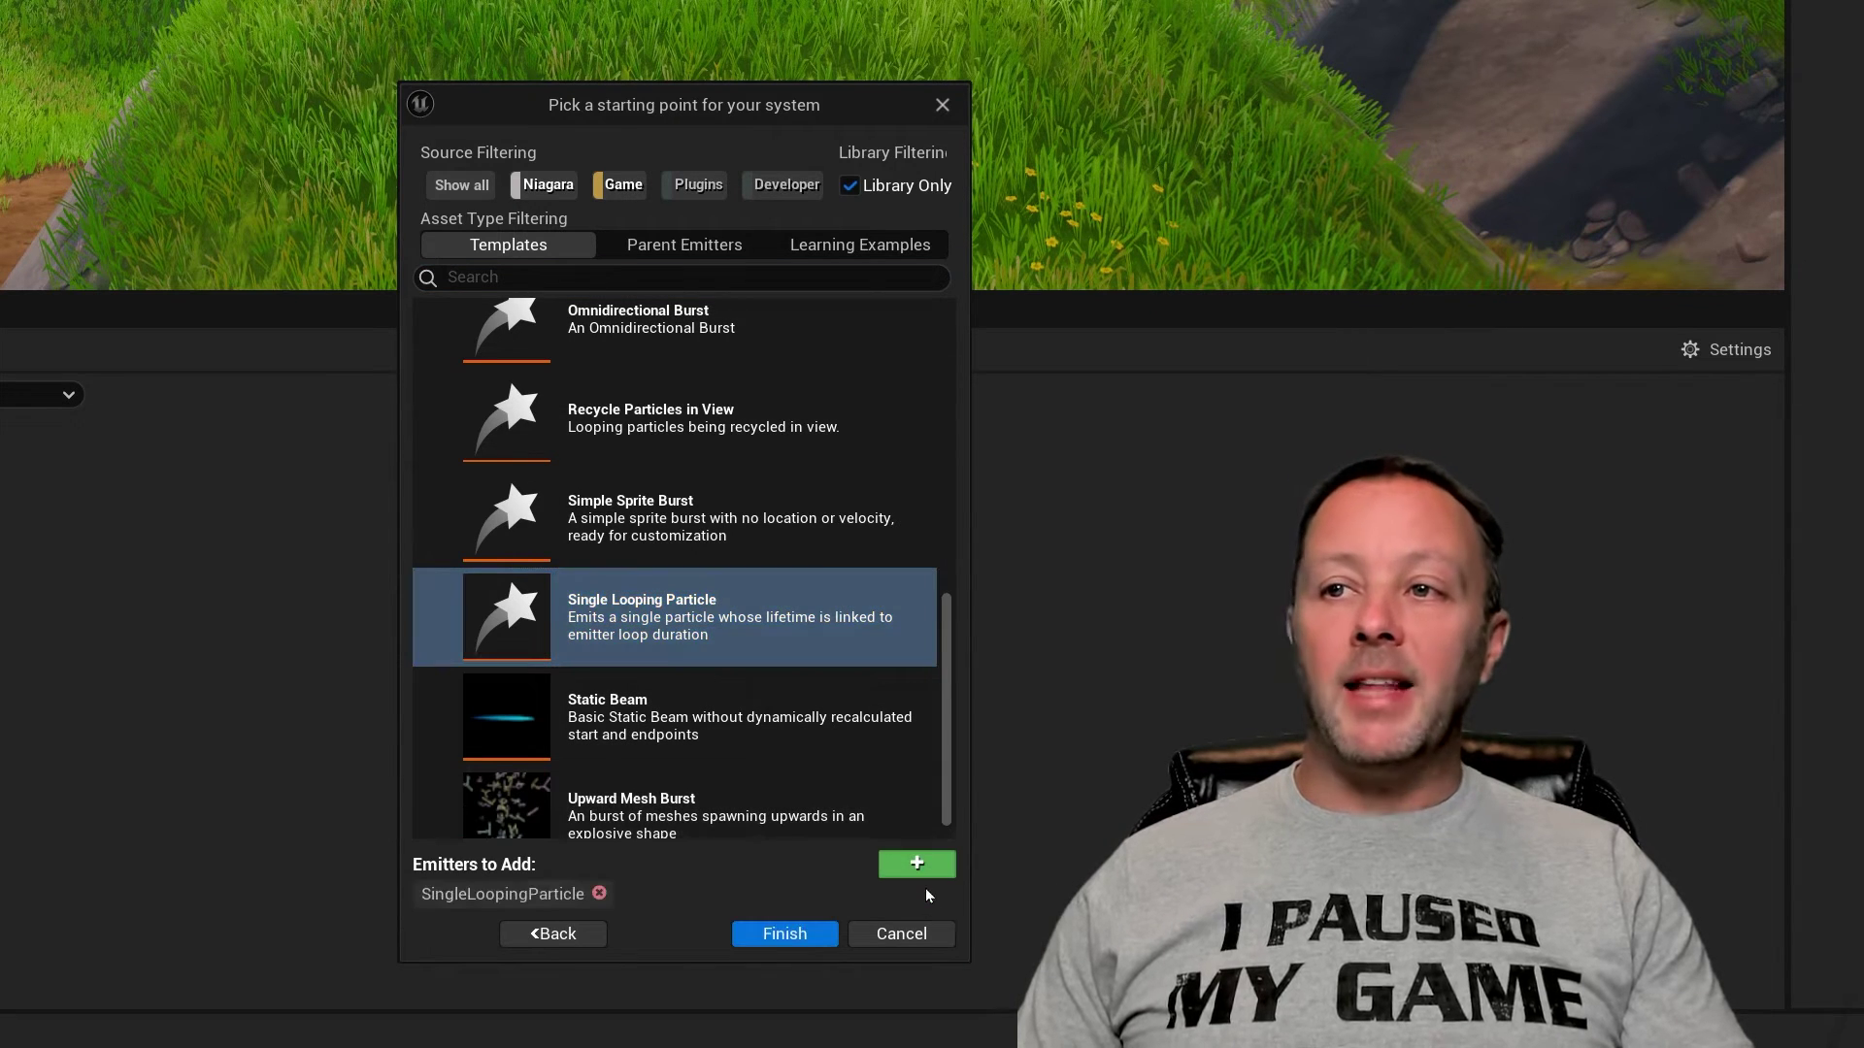
click(772, 933)
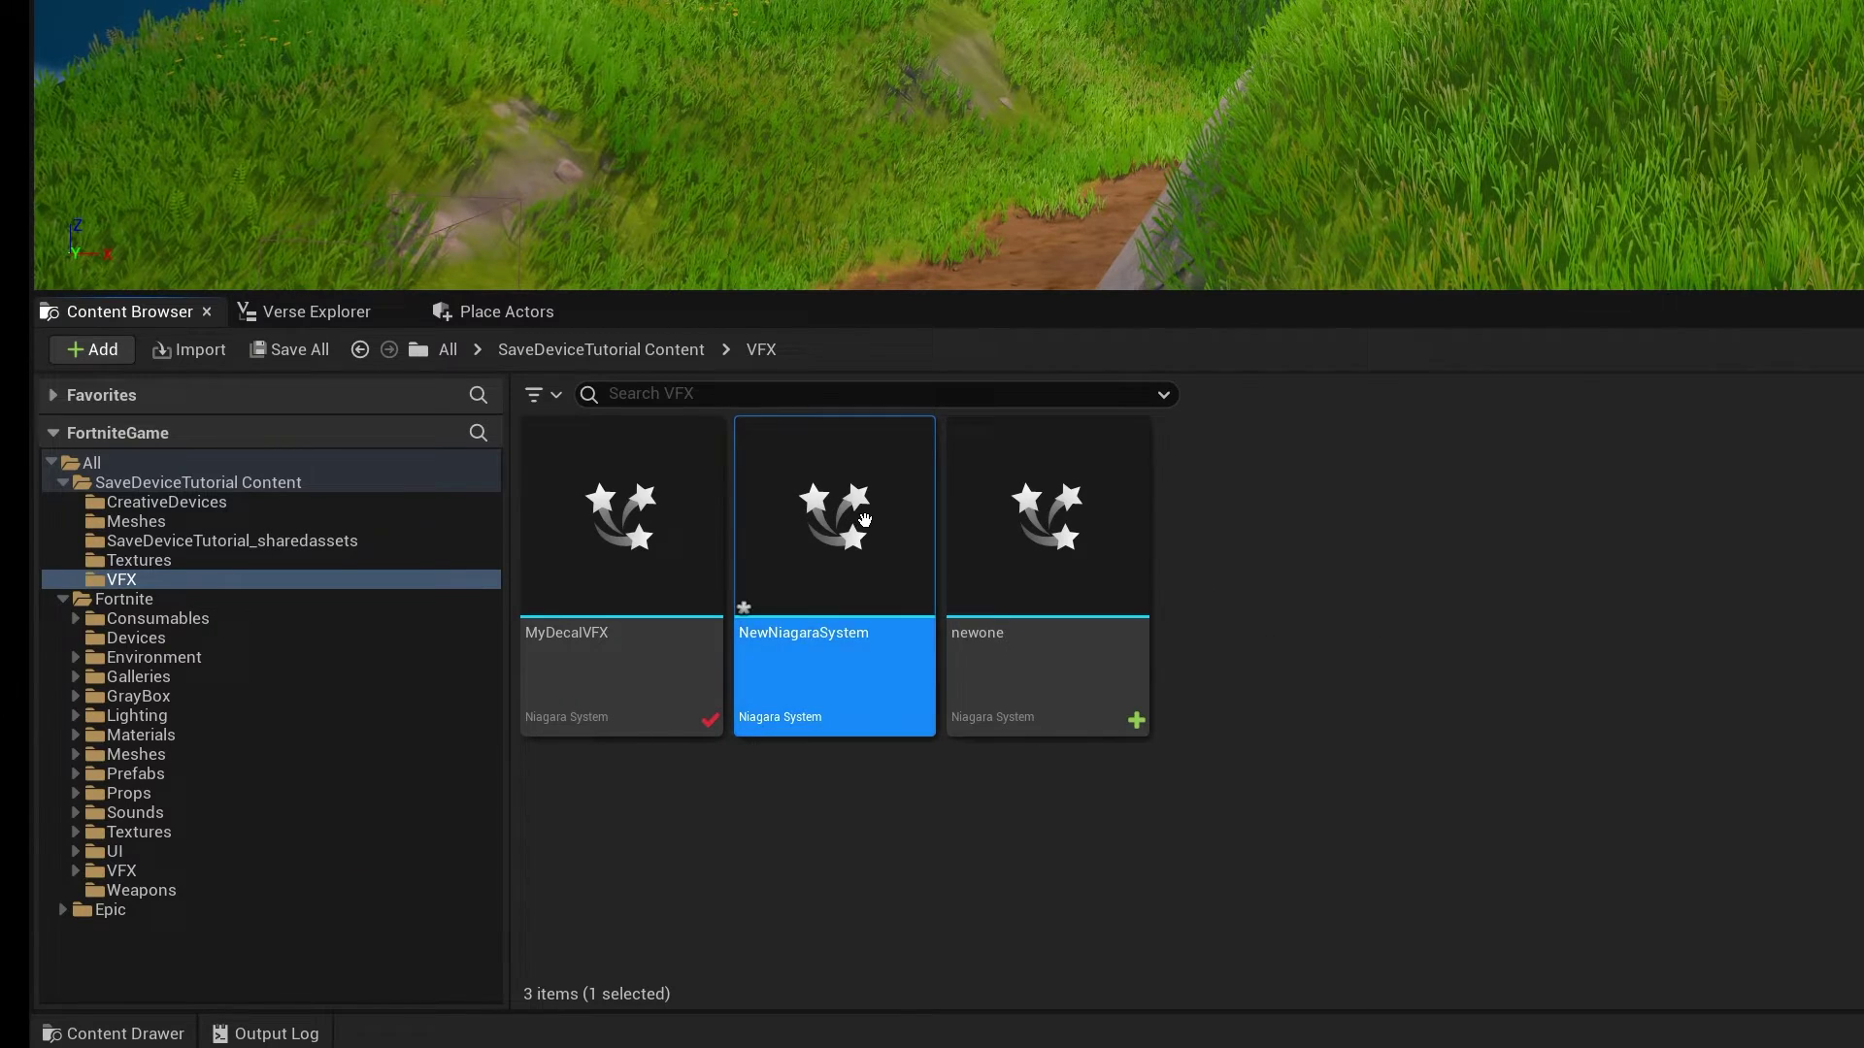
Step: Open NewNiagaraSystem, arrange the overview nodes, and show the emitter's Sprite Renderer settings
double_click(869, 529)
drag(1205, 371, 1167, 371)
drag(1470, 367, 1495, 367)
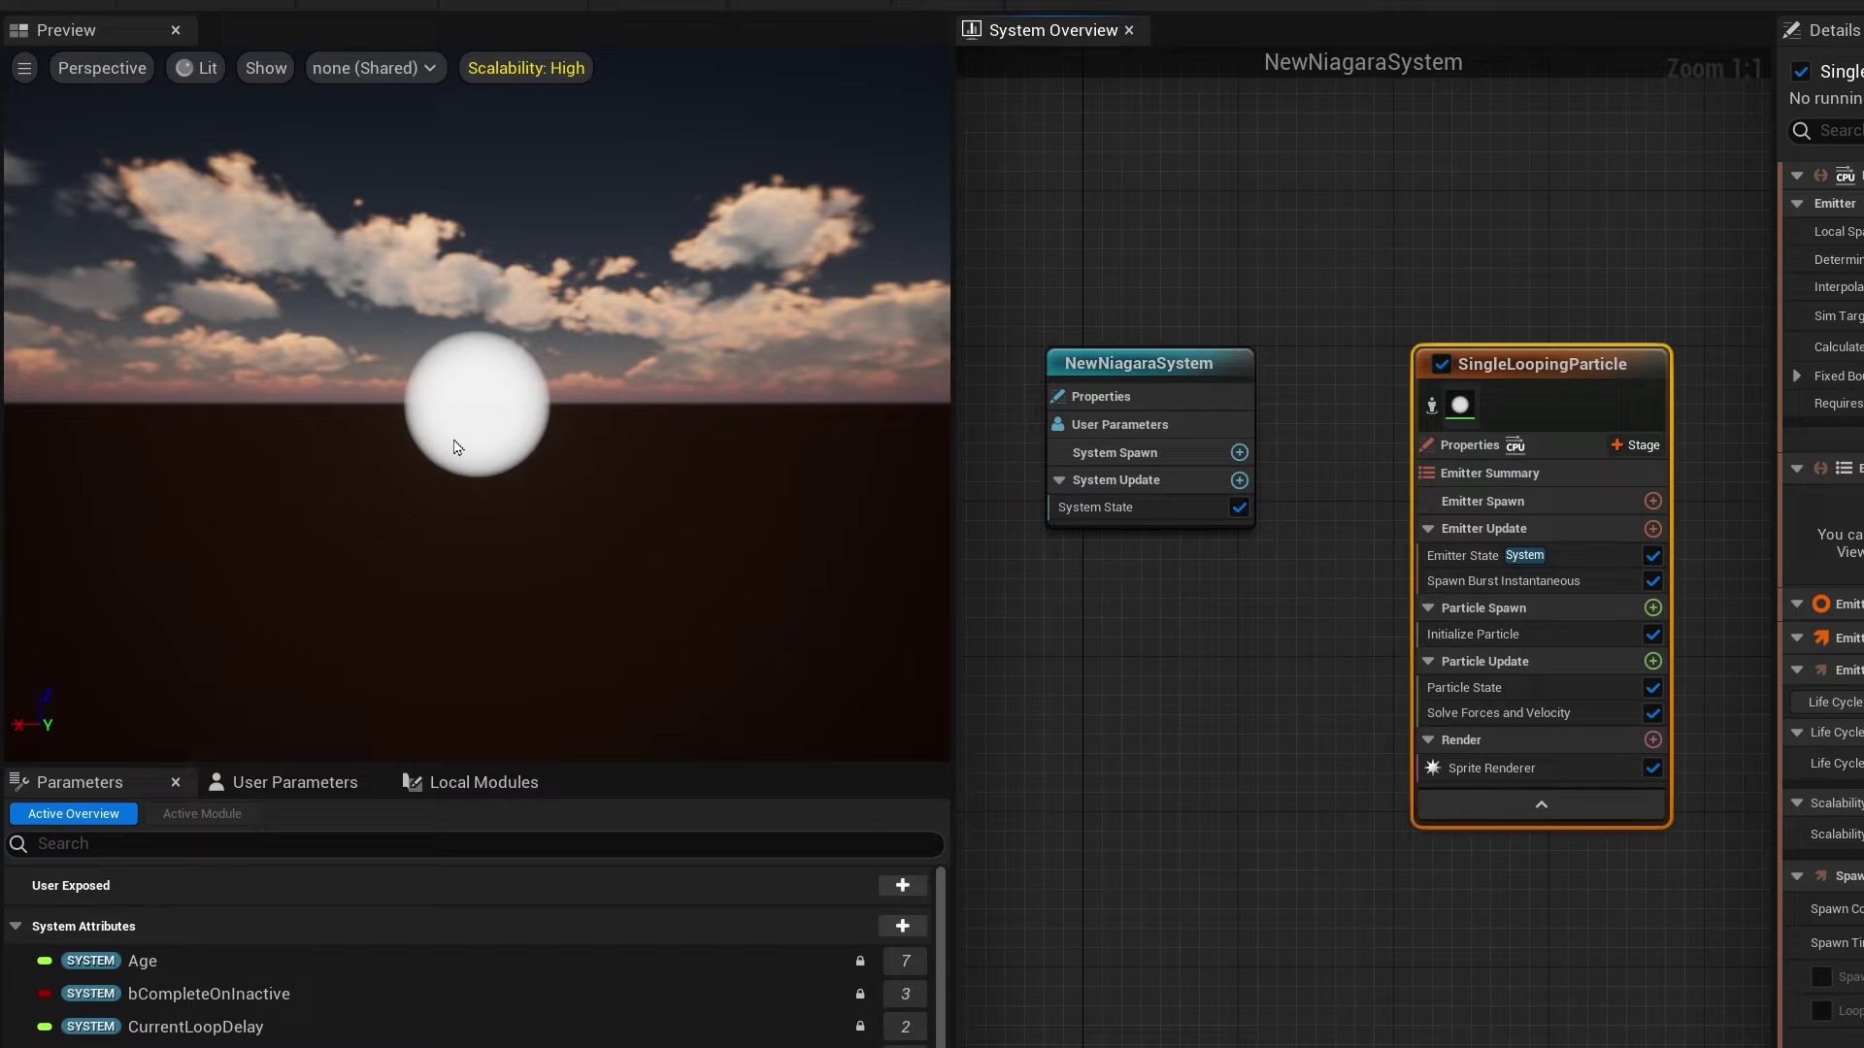
drag(1526, 368, 1430, 250)
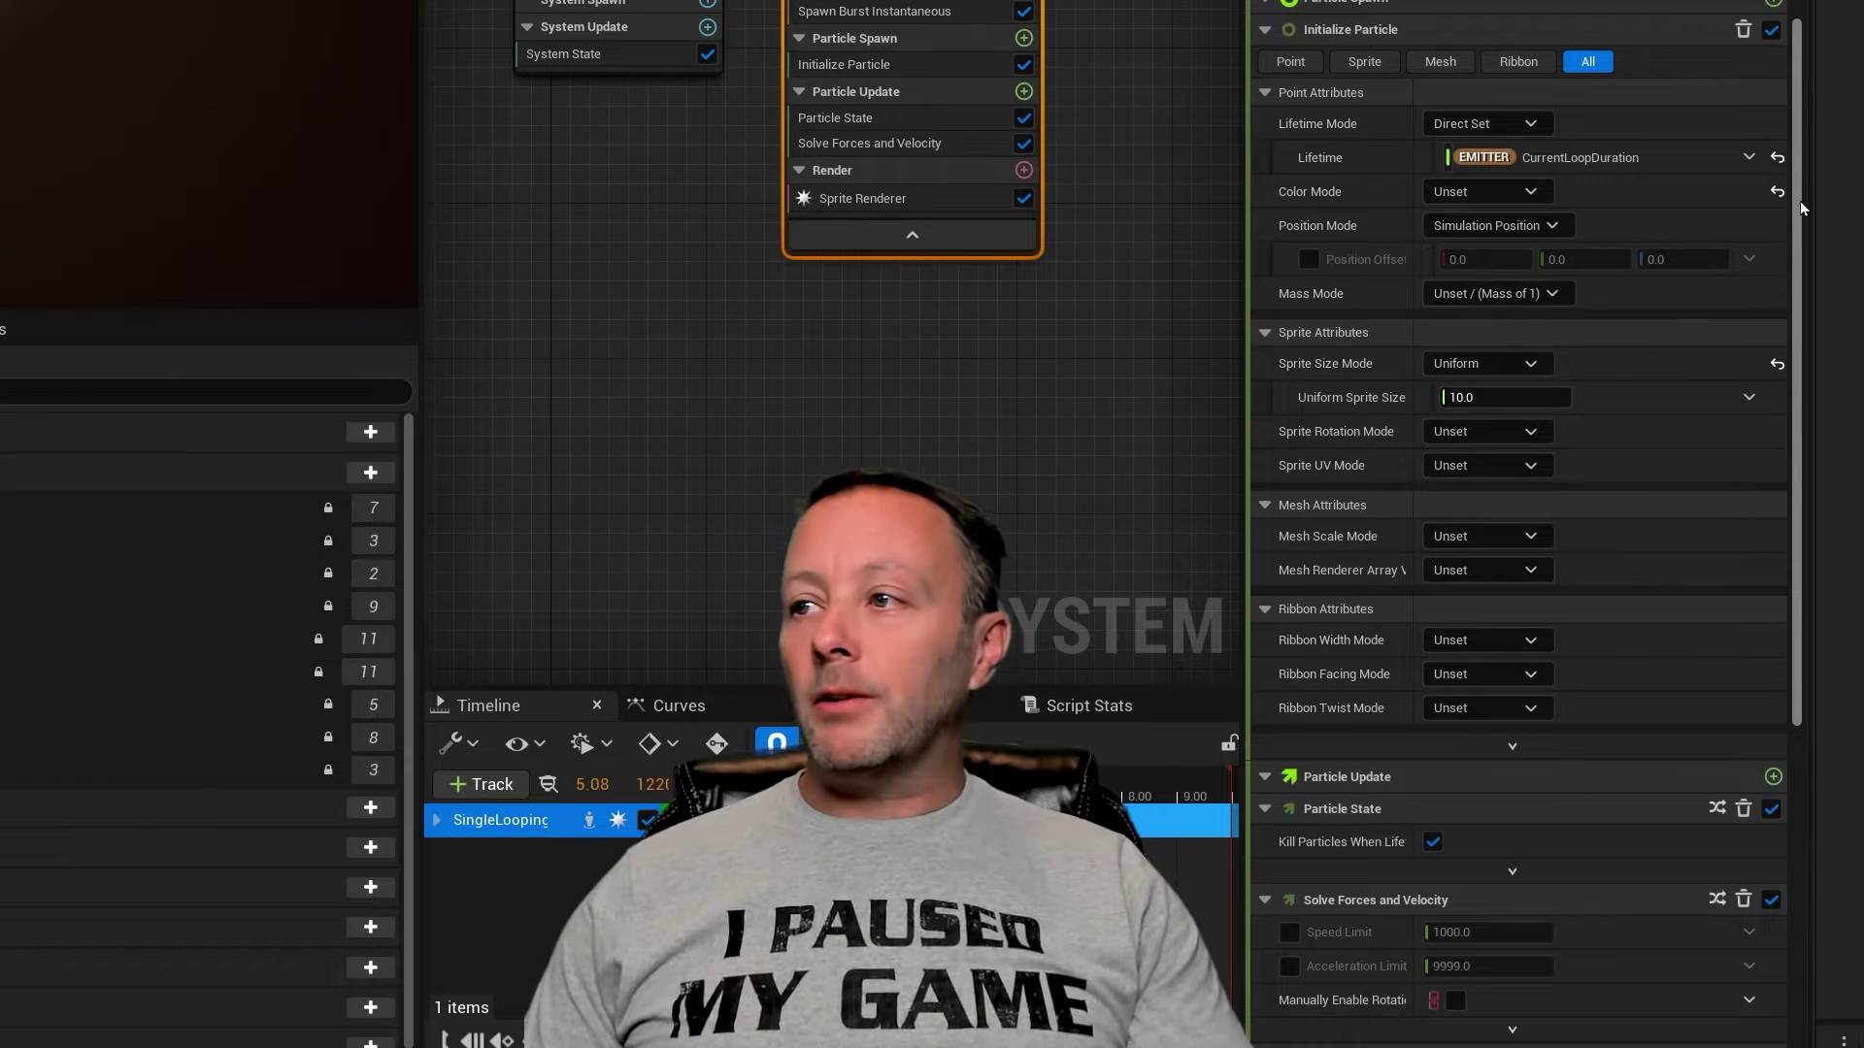
drag(1799, 203, 1819, 547)
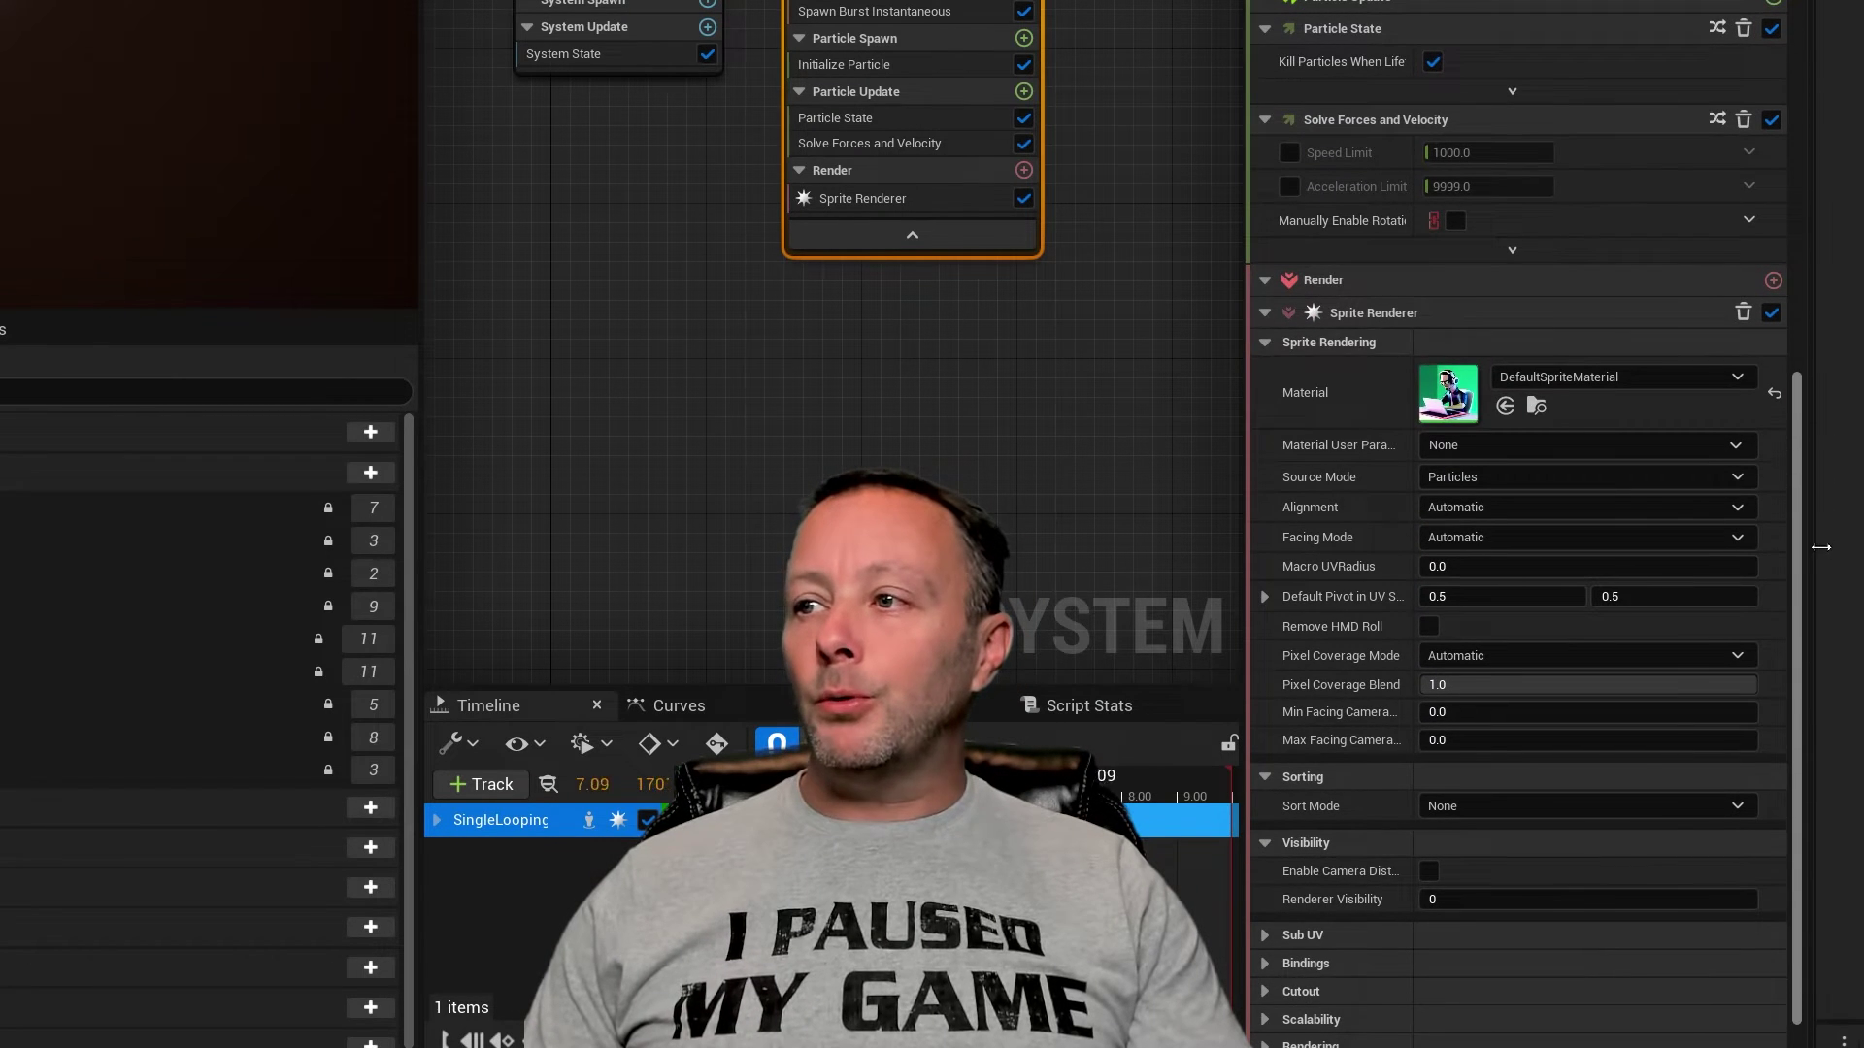
Step: Assign decal_with_alpha_Mat as the Sprite Renderer material
click(1577, 380)
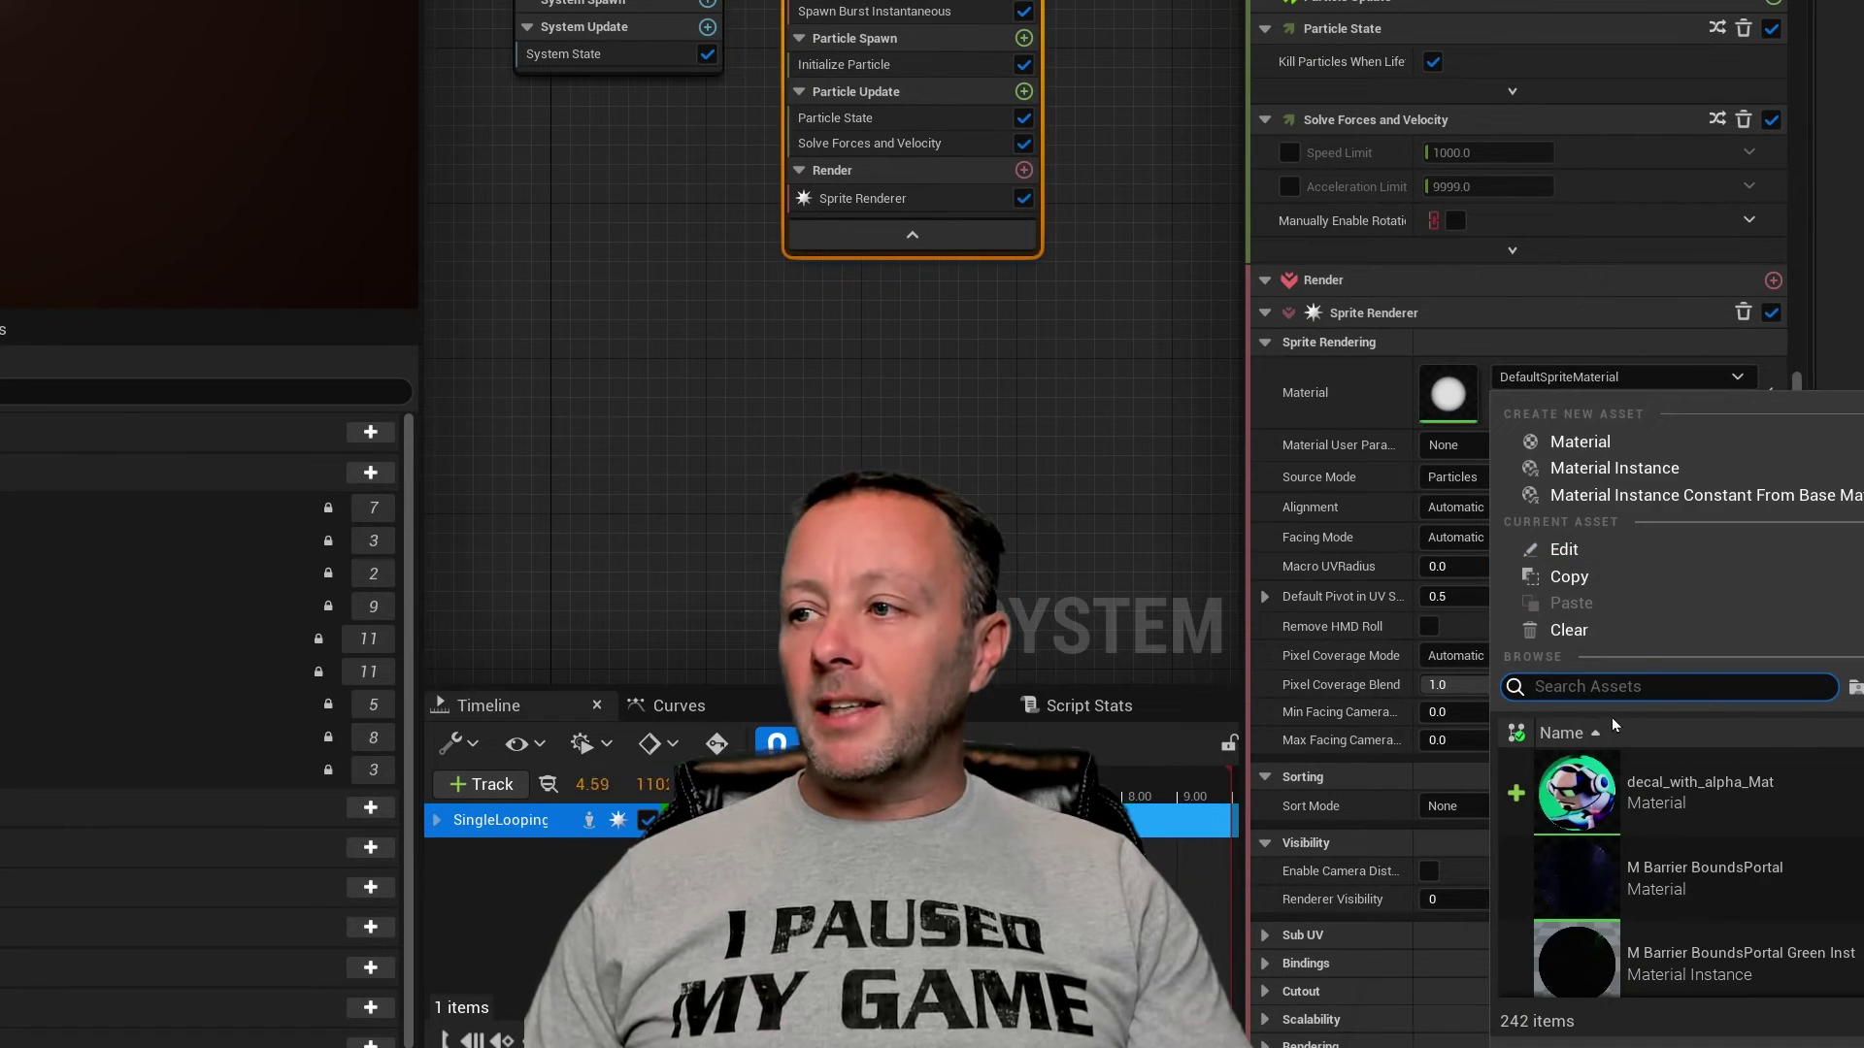
mouse_move(1717, 788)
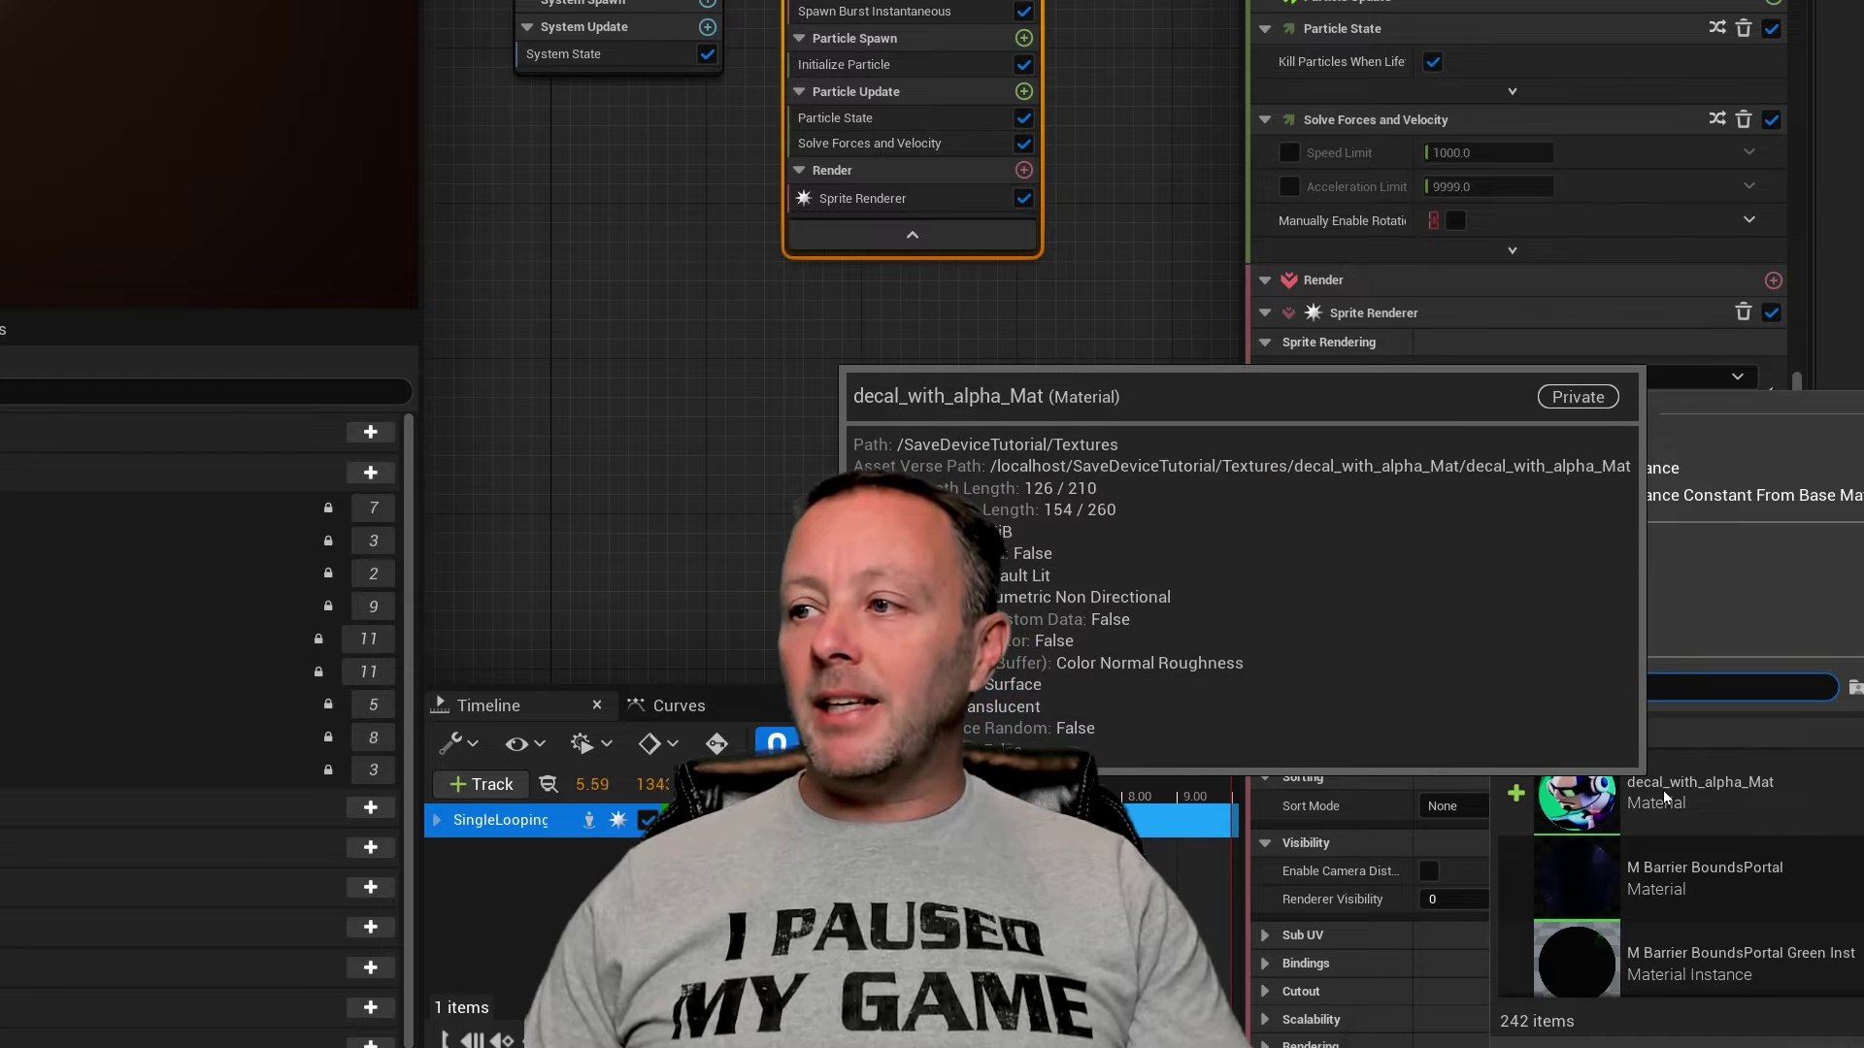
click(1718, 789)
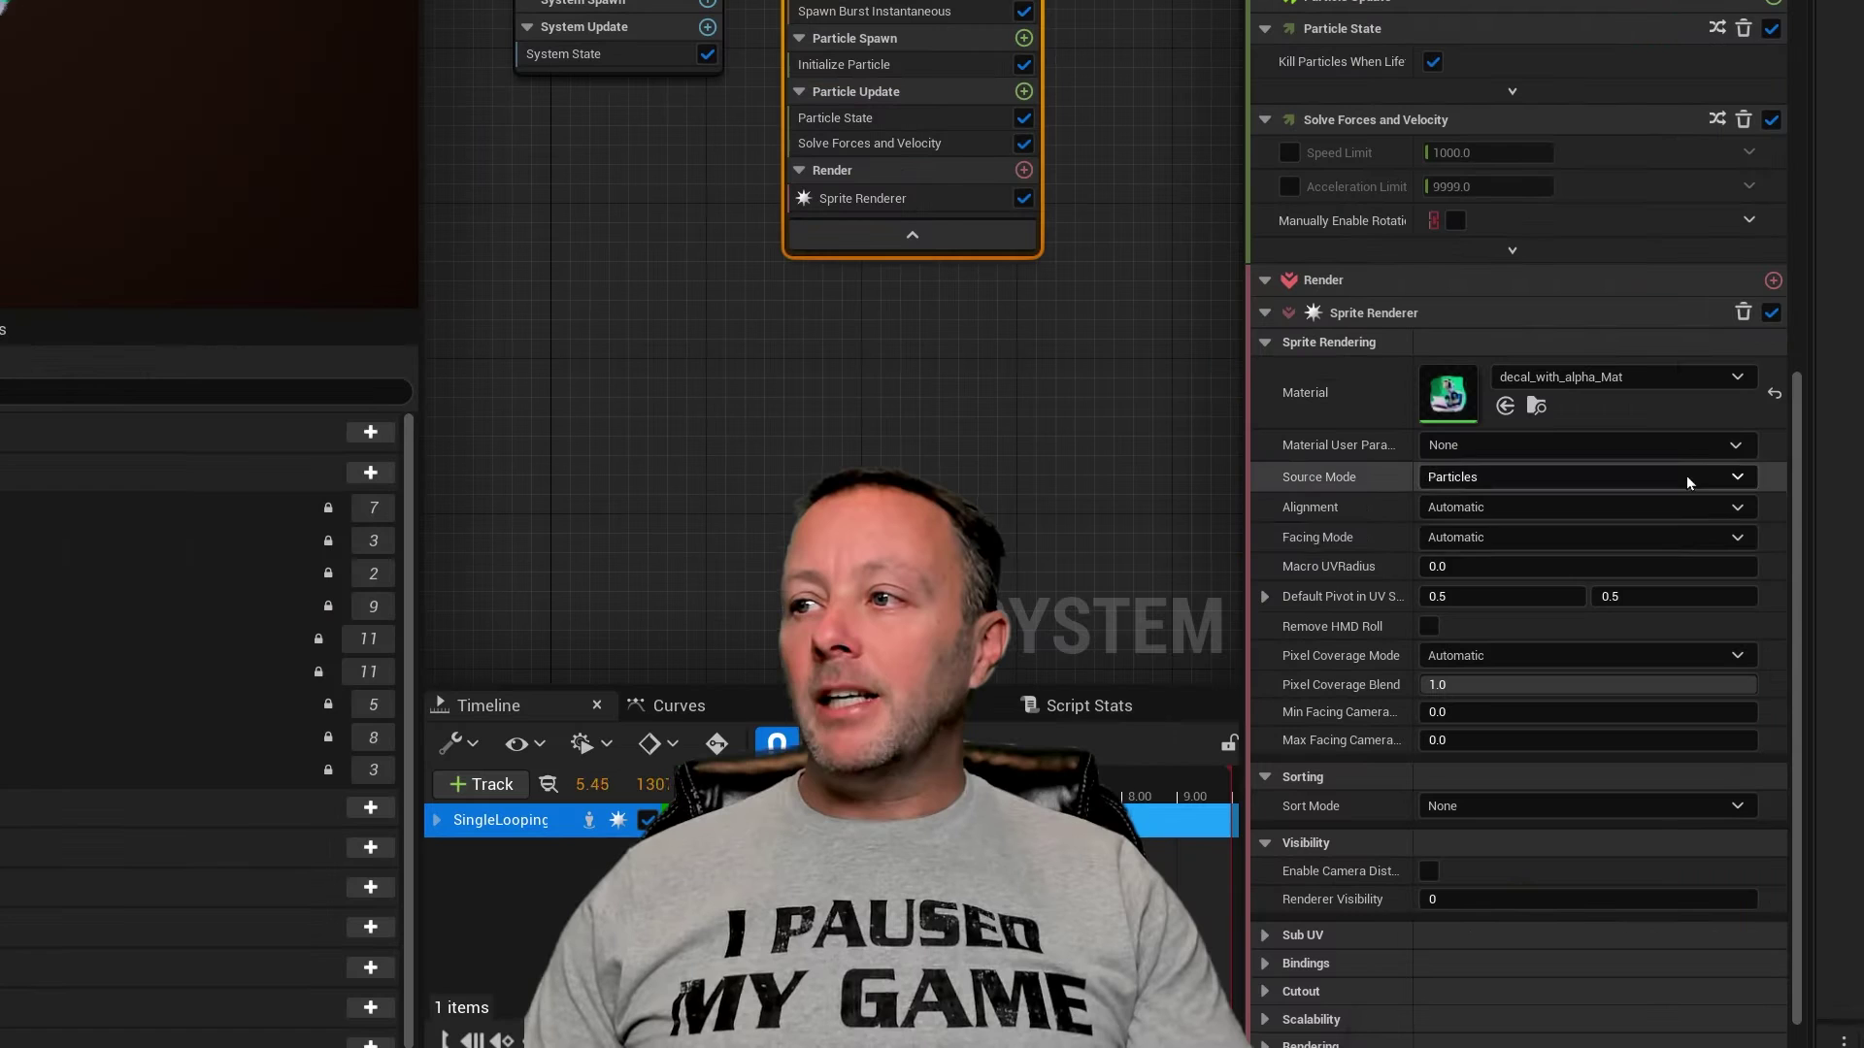
Step: Change Initialize Particle's Uniform Sprite Size from 10 to 200
drag(1797, 479, 1801, 29)
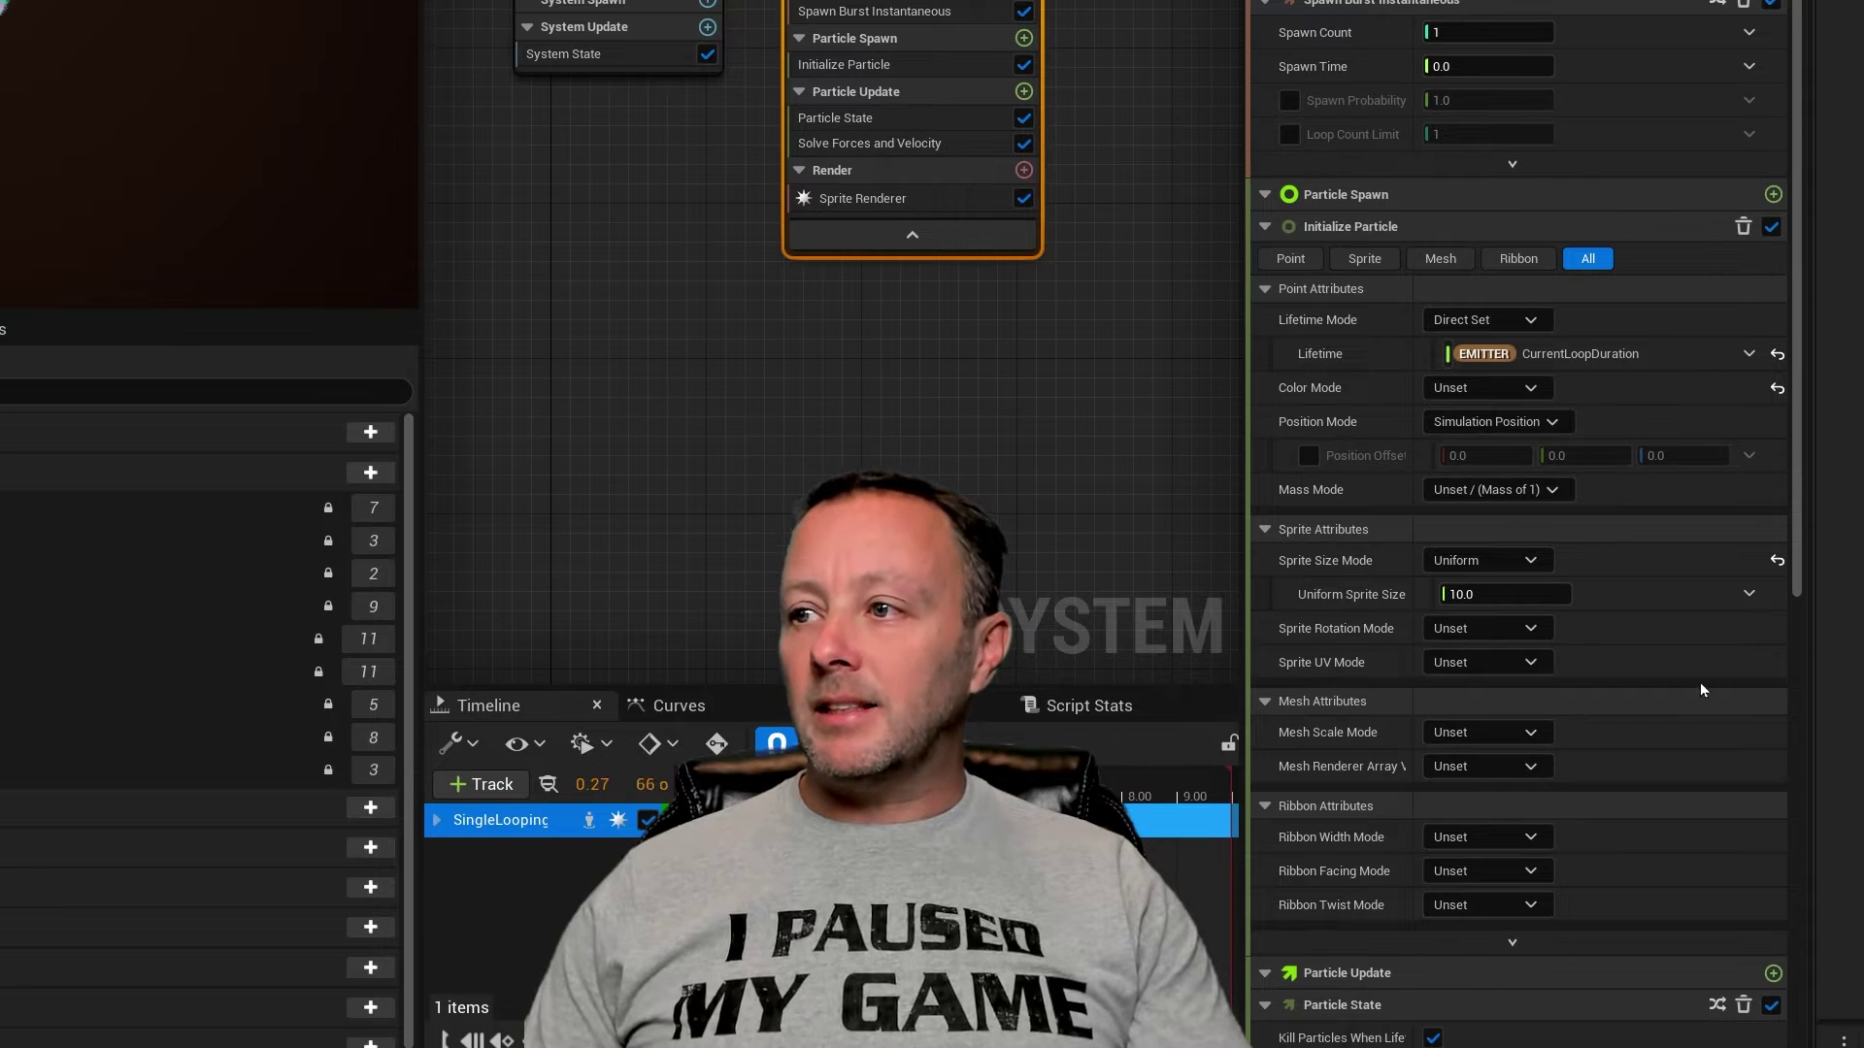
click(1552, 594)
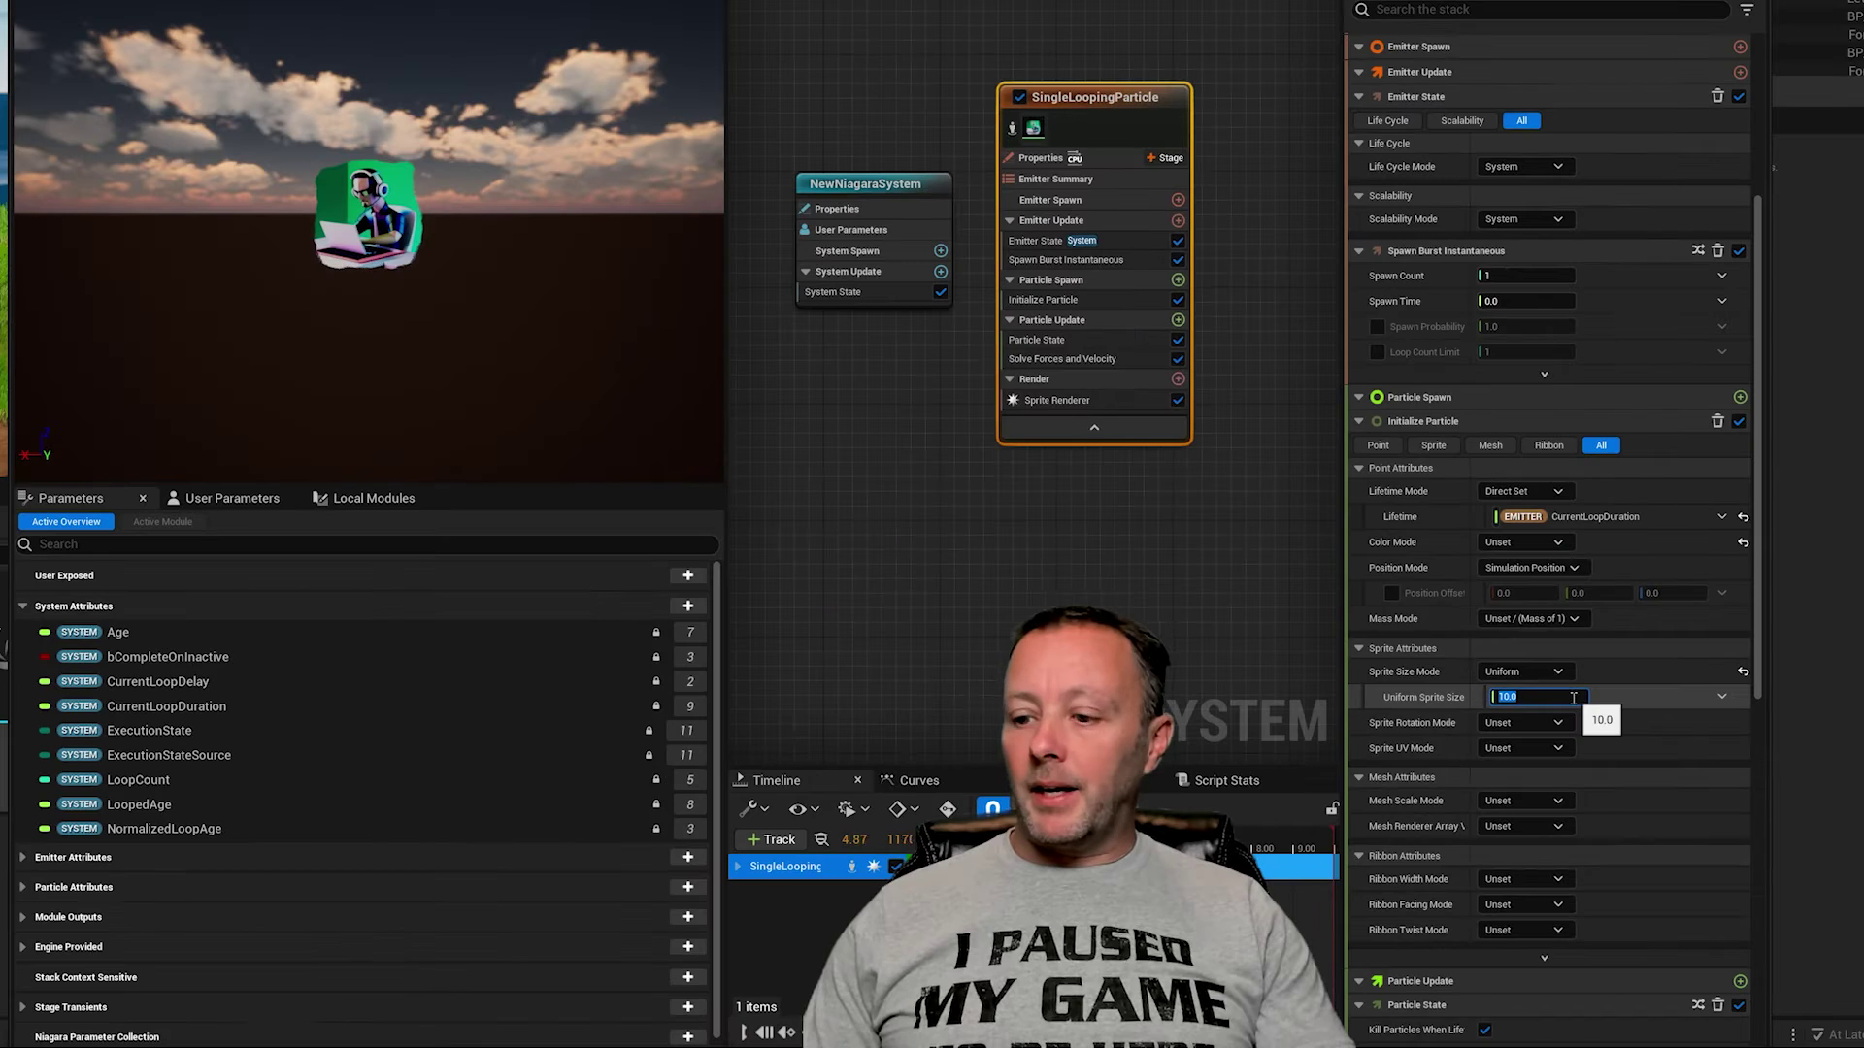
text(200)
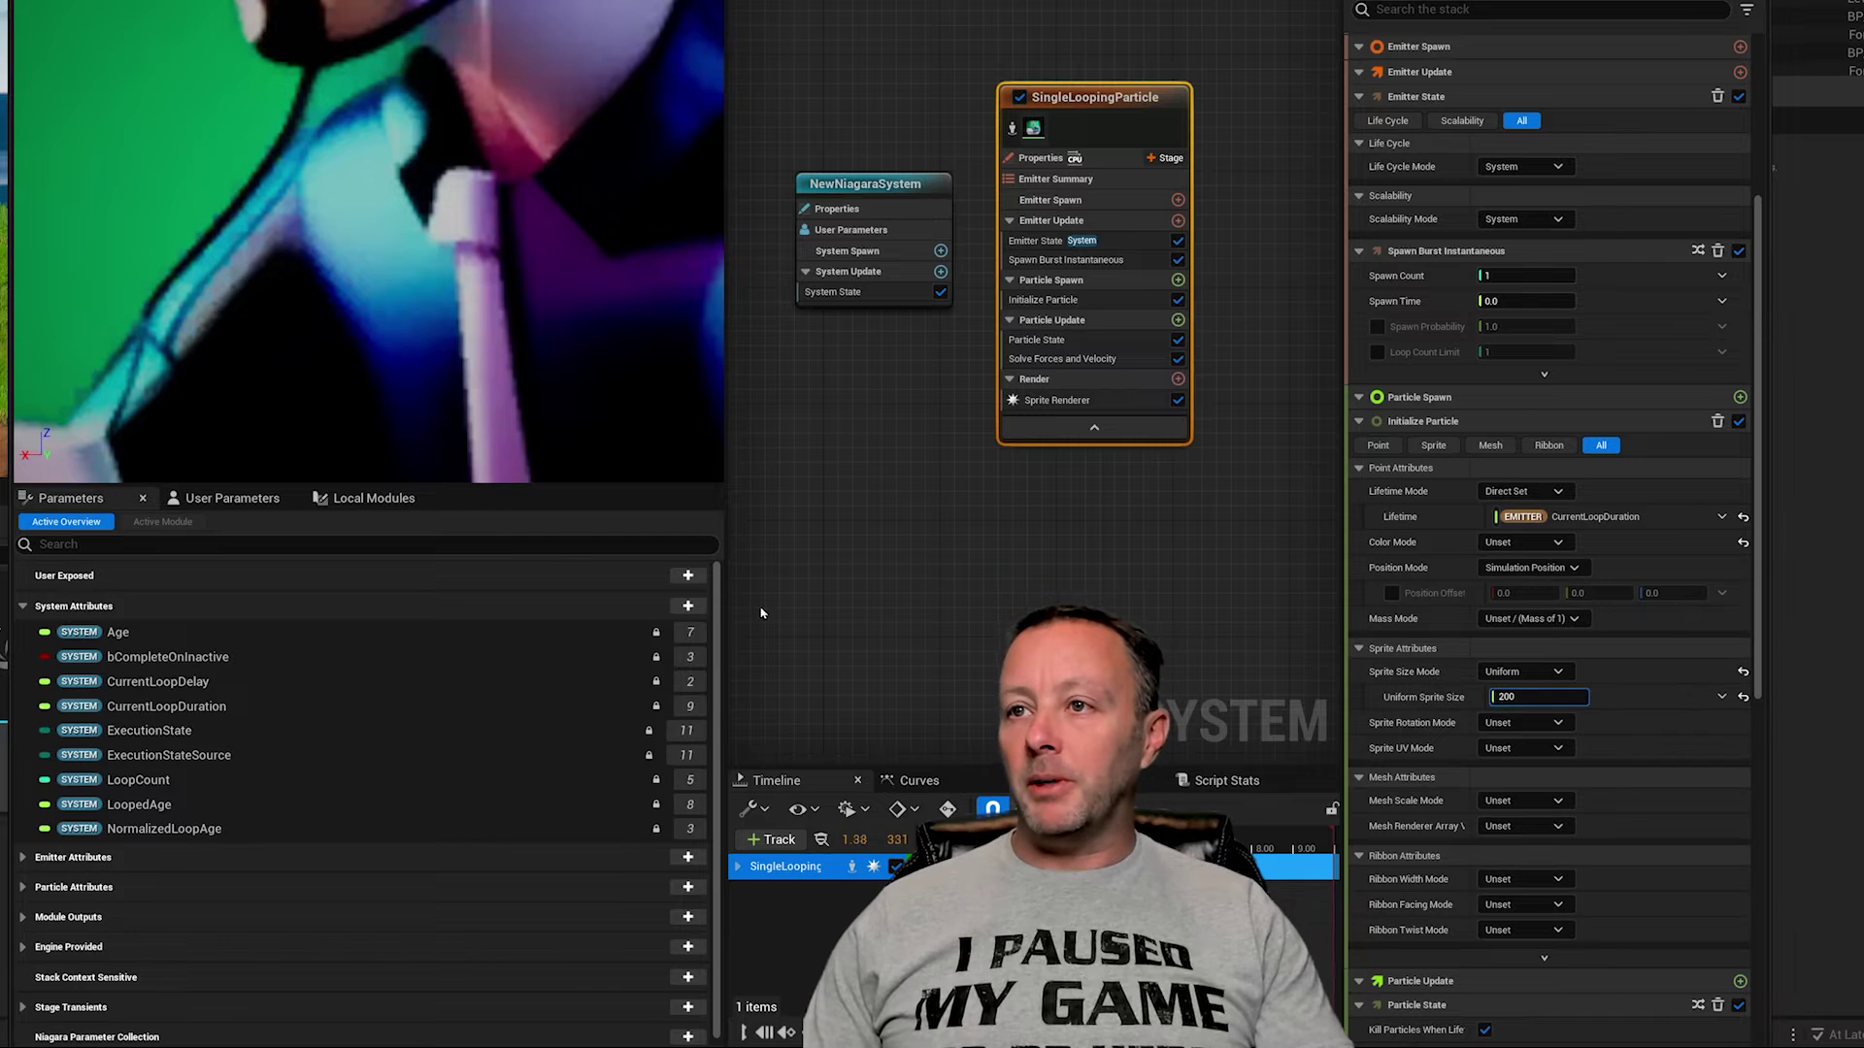
scroll(466, 175, down, 5)
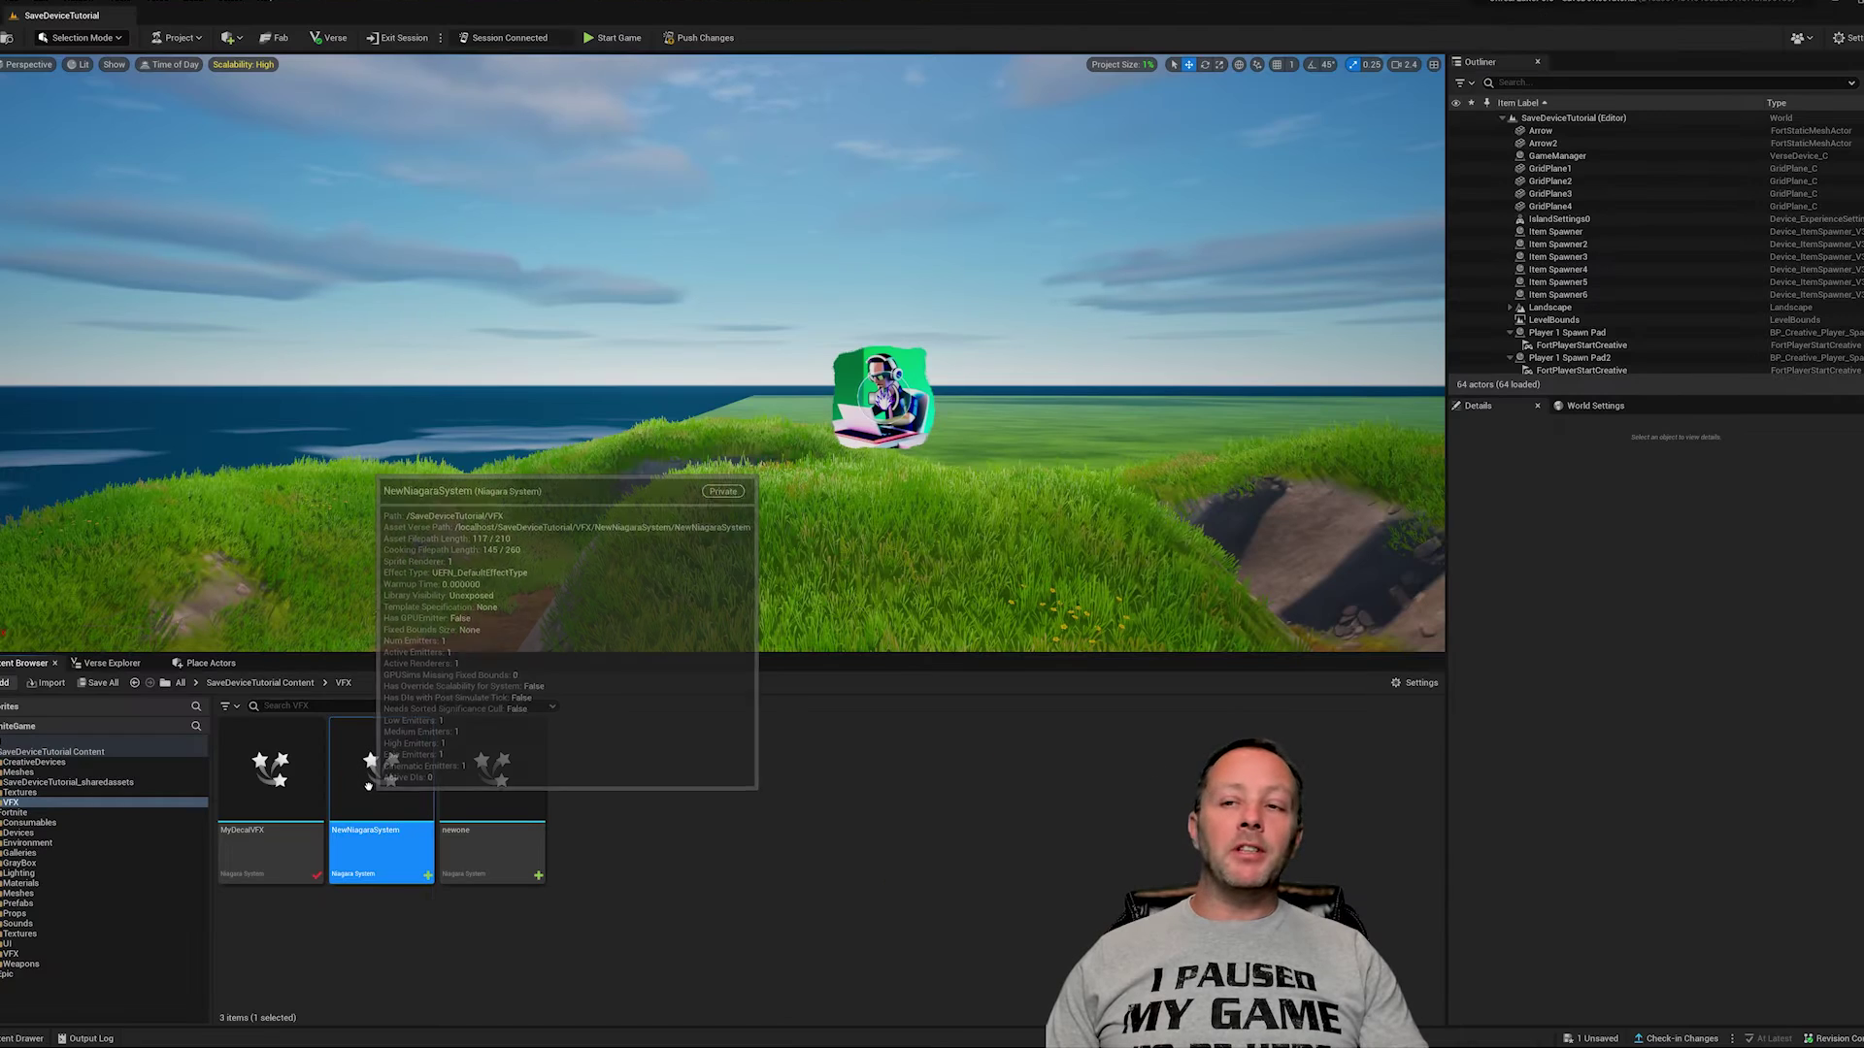
drag(721, 498, 718, 500)
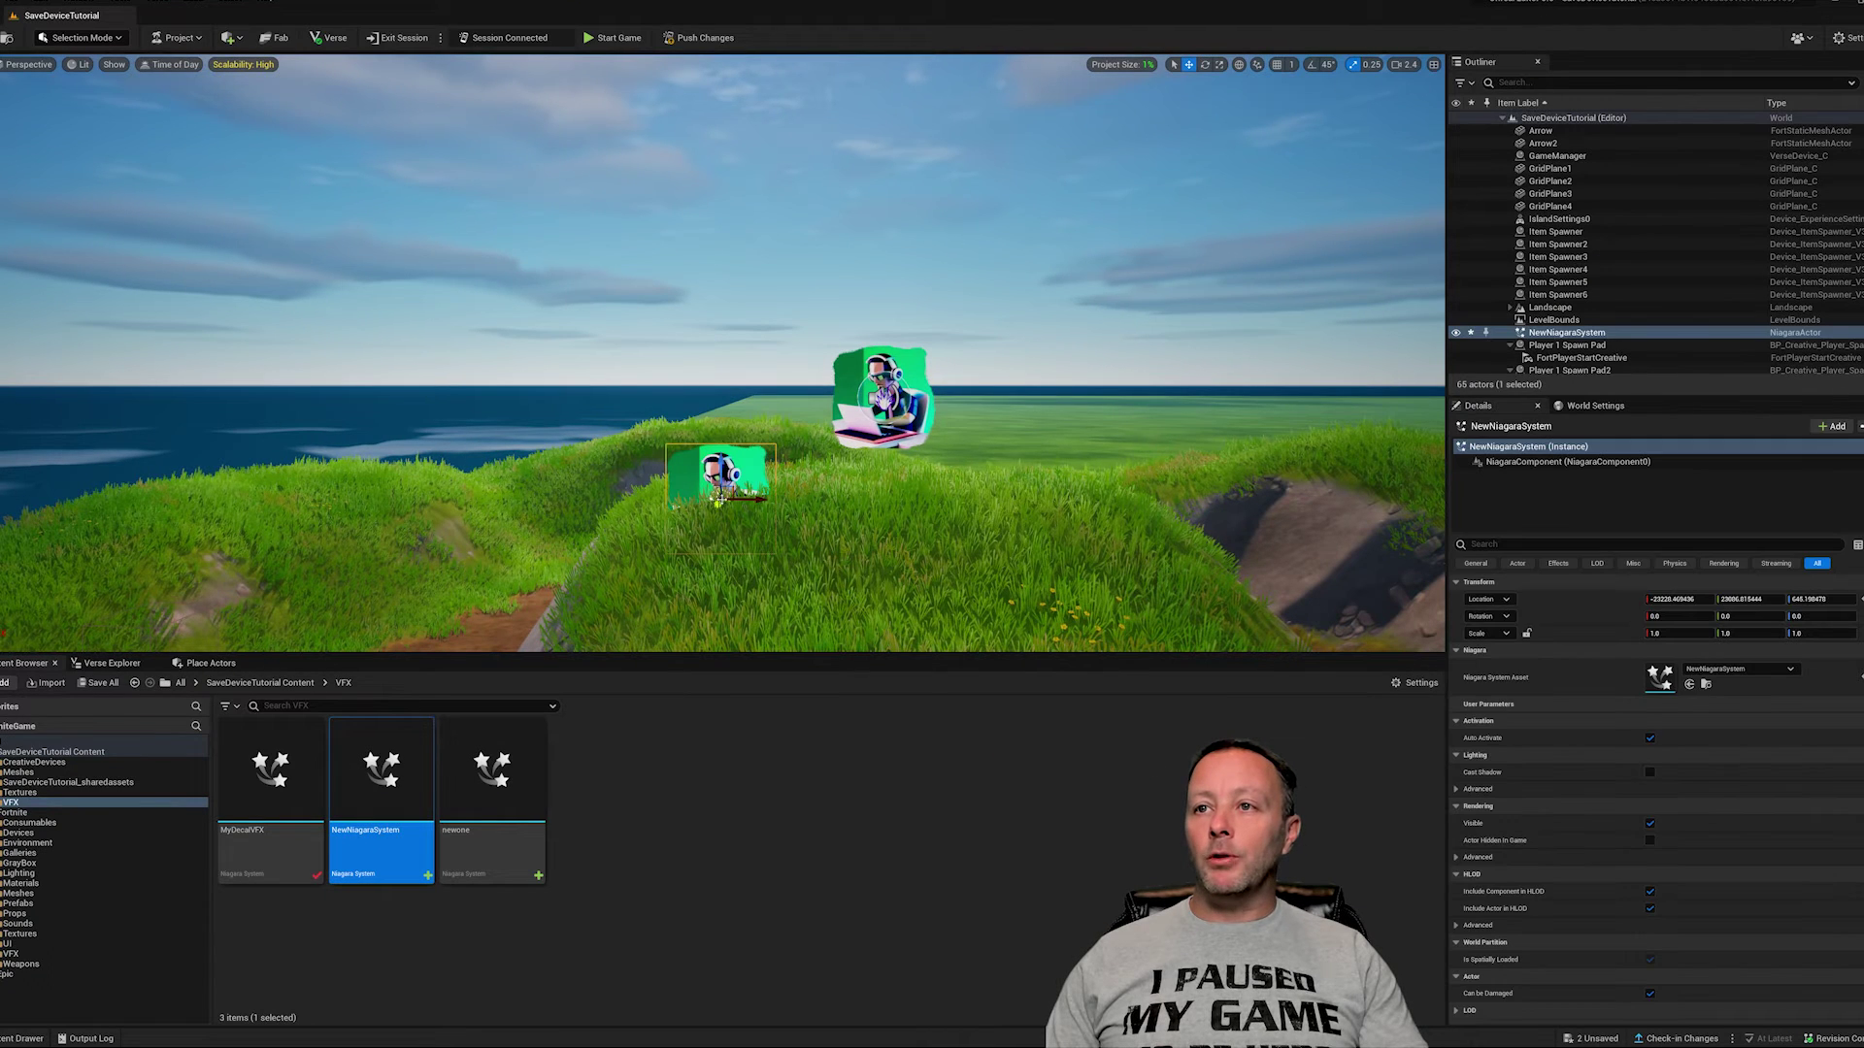
drag(712, 398, 712, 335)
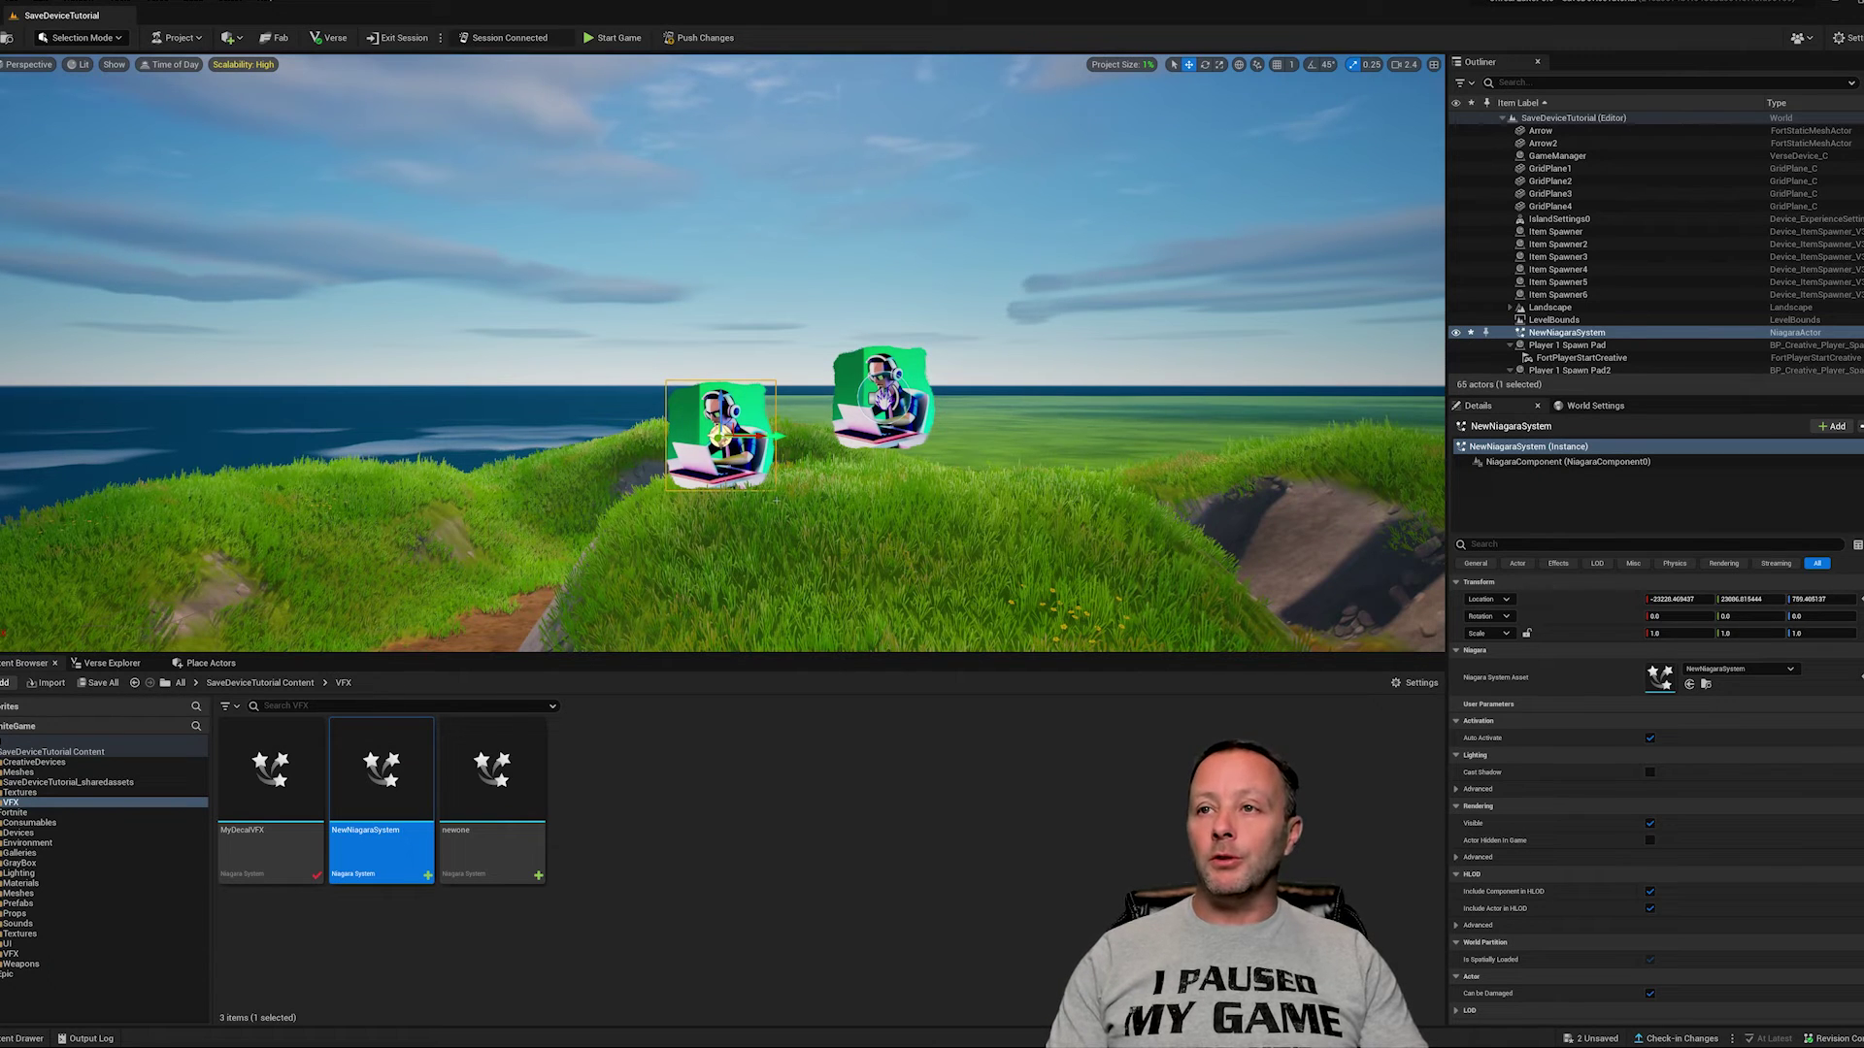
key(Delete)
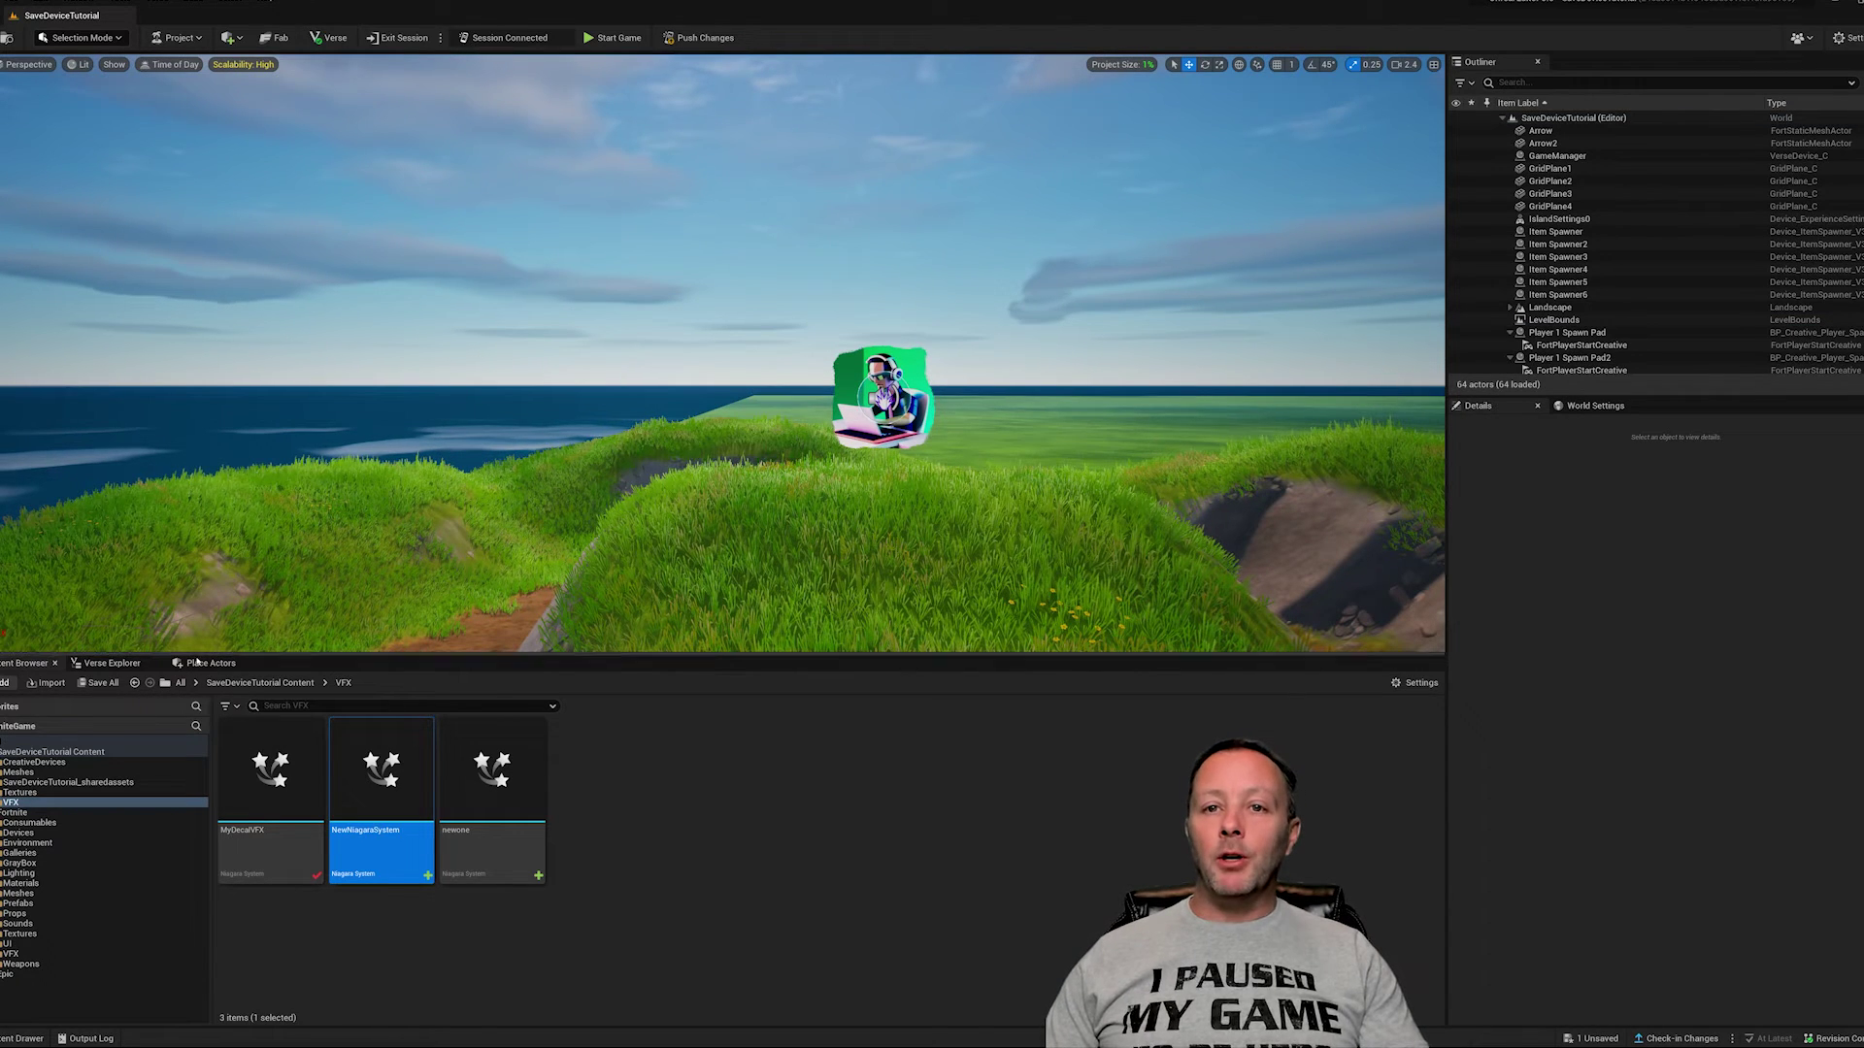
Step: Find VFX Spawner in Fortnite Devices and place it in the level
click(20, 833)
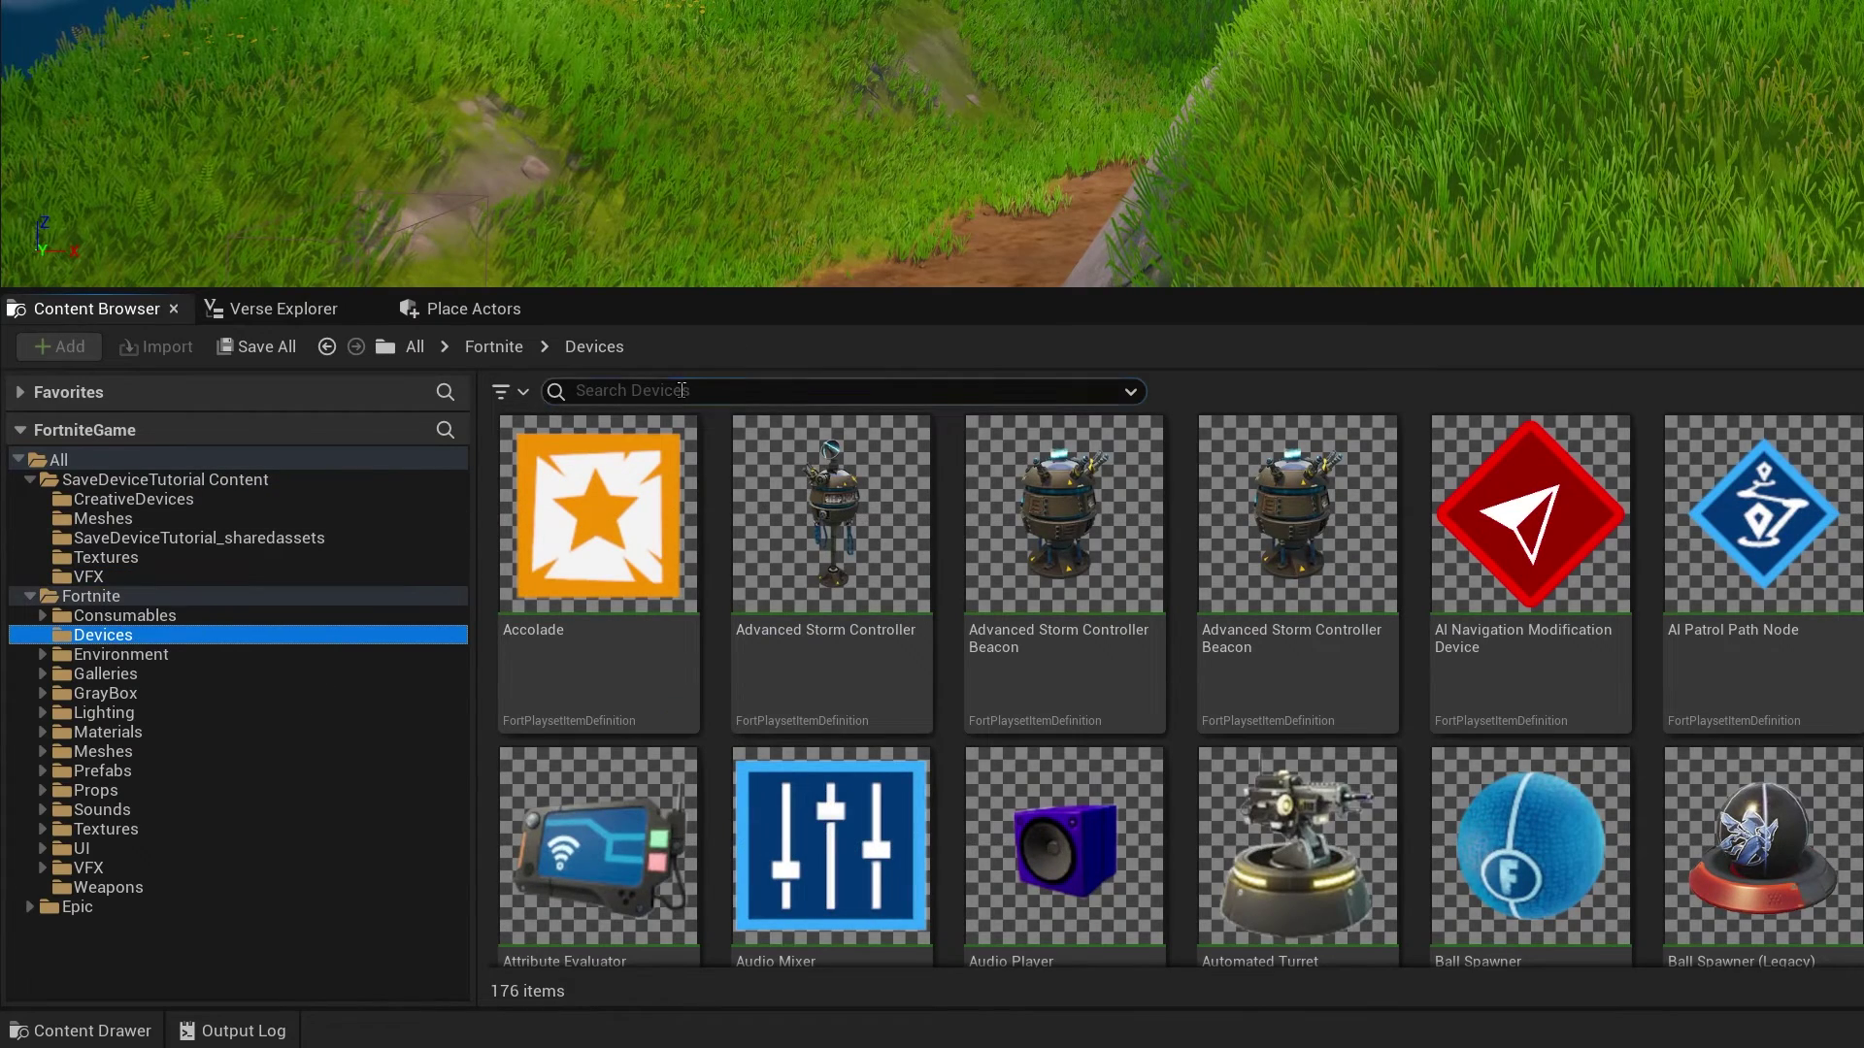
click(681, 389)
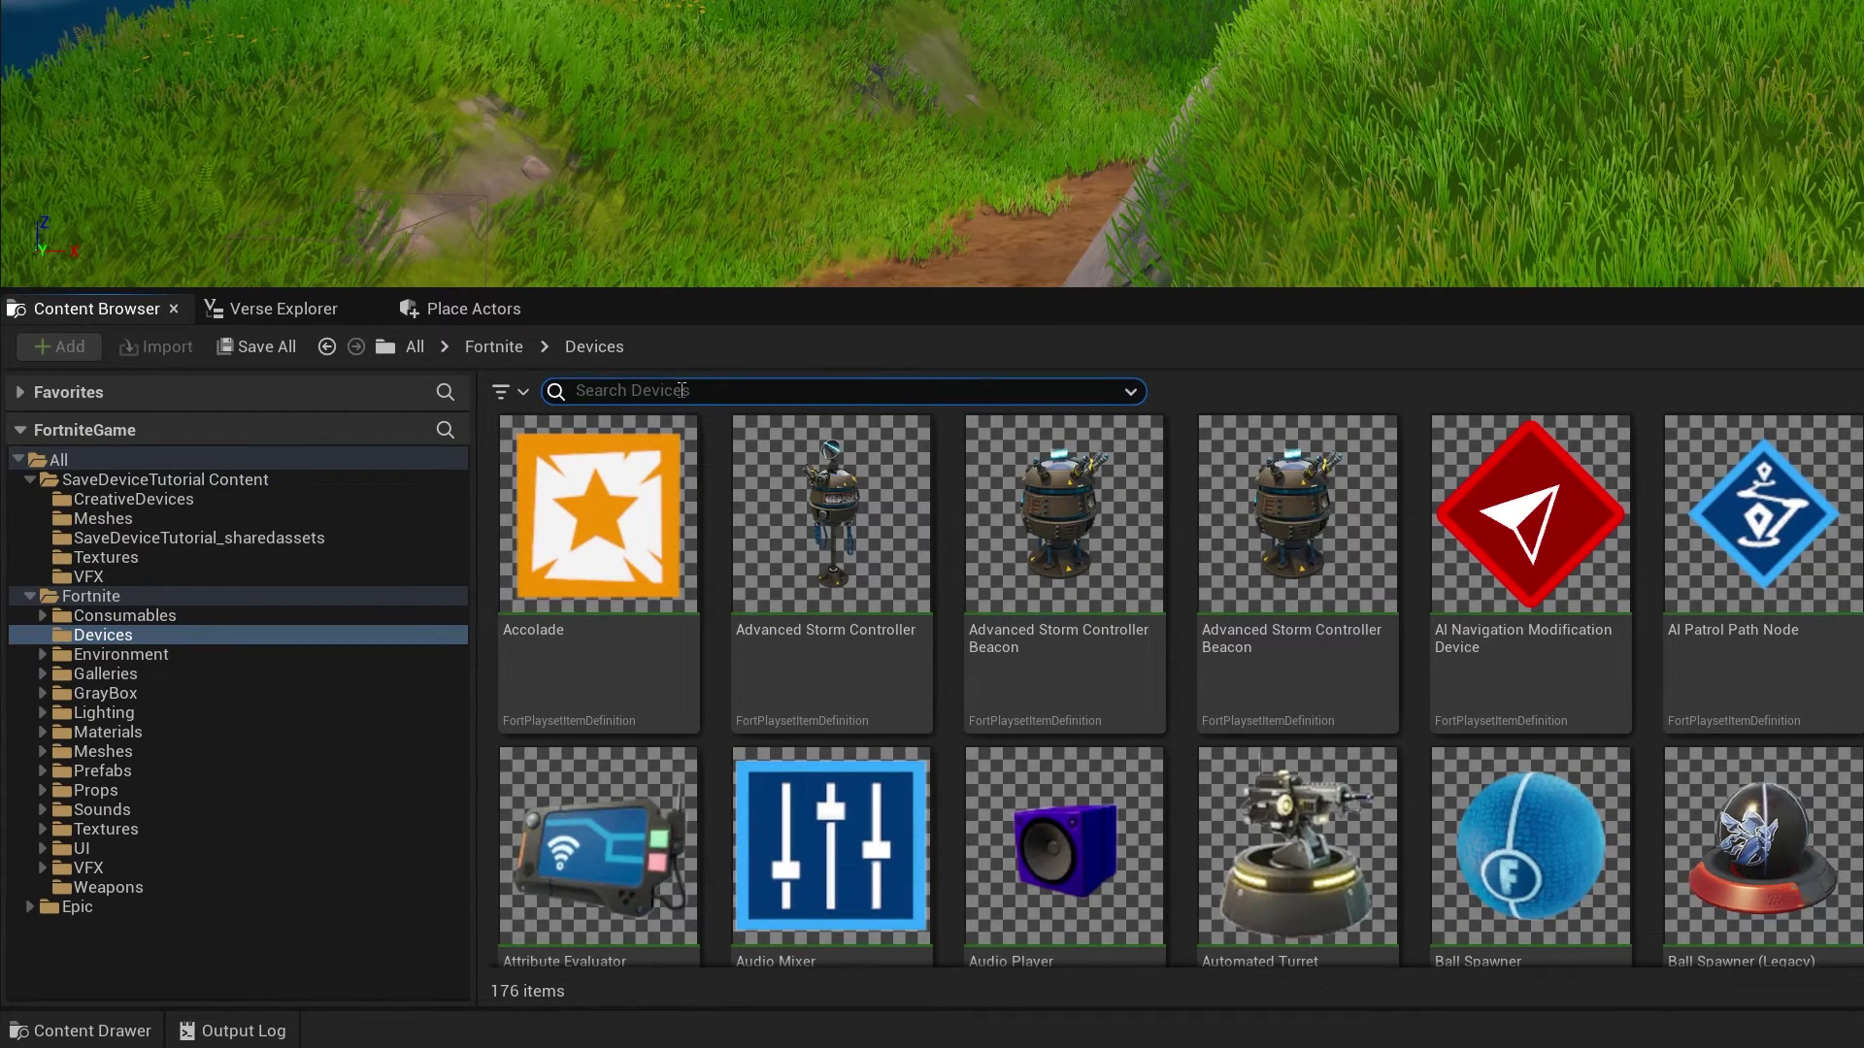
text(vfx)
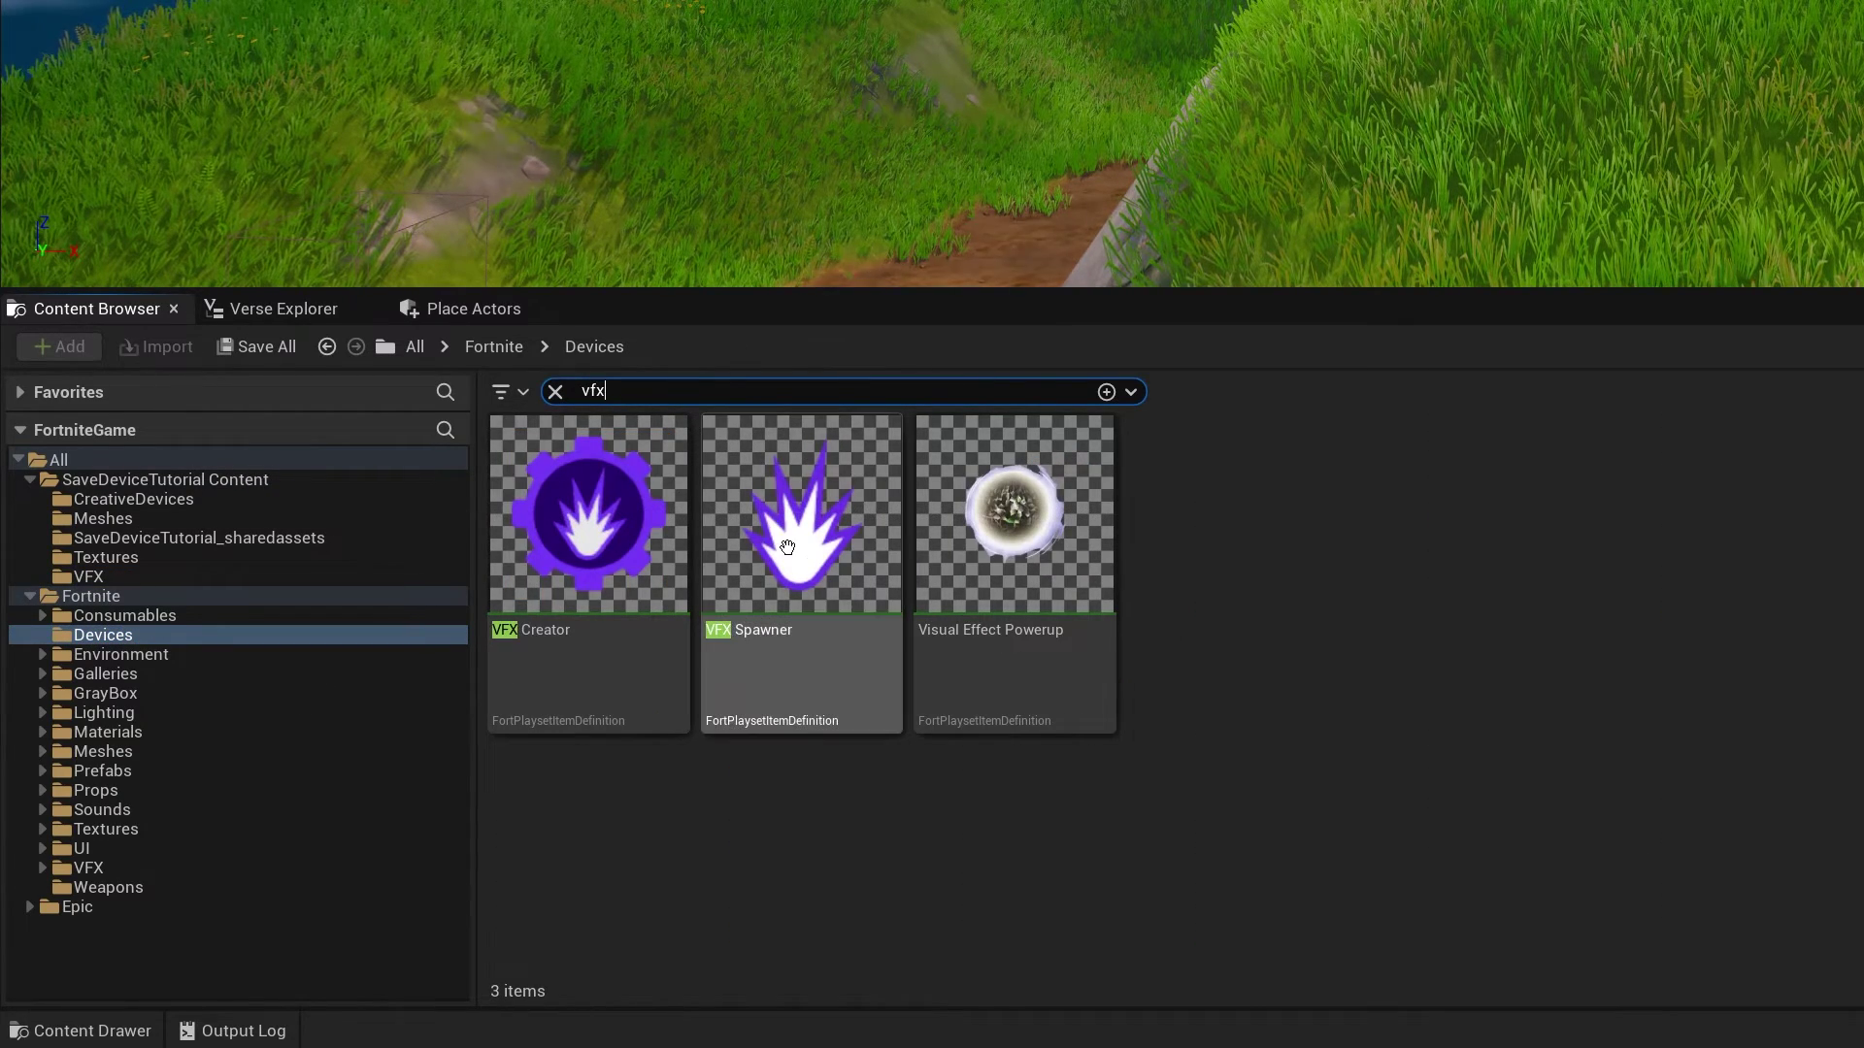
mouse_move(801, 515)
mouse_down()
mouse_move(707, 497)
mouse_move(708, 449)
mouse_up()
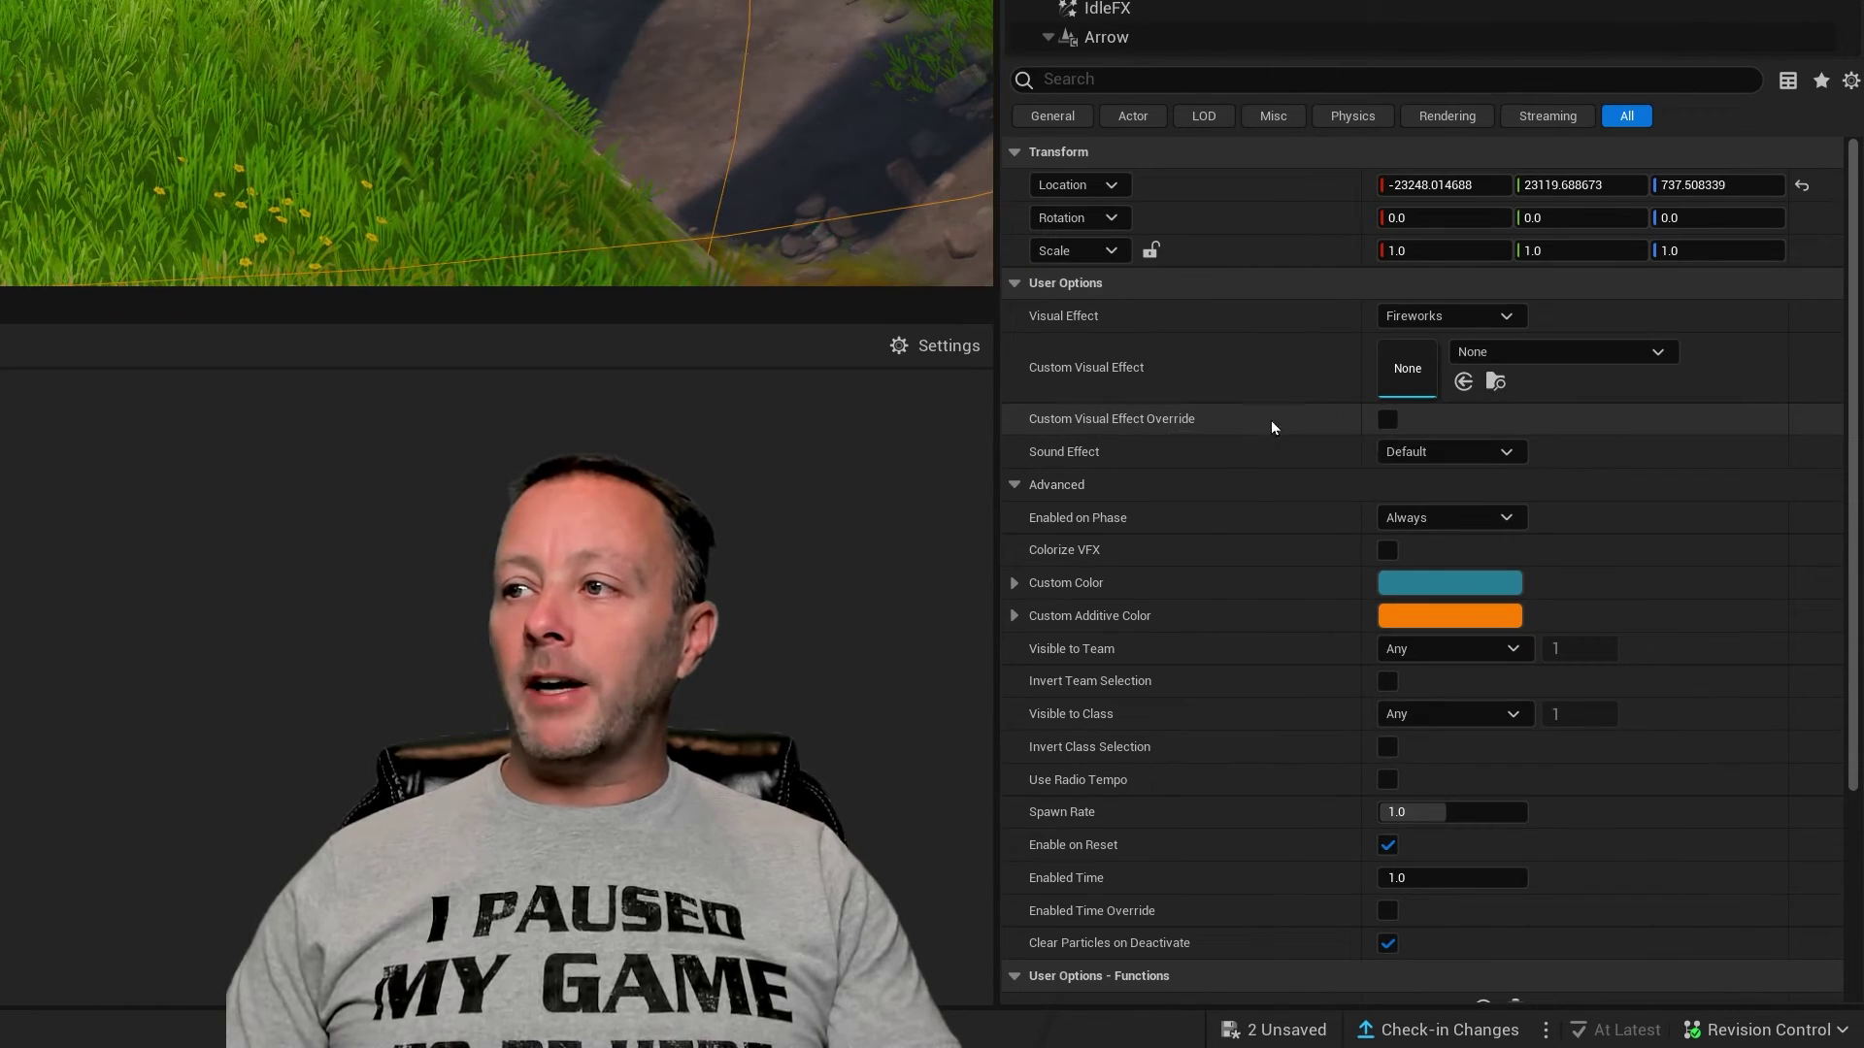
Step: Enable Custom Visual Effect Override with NewNiagaraSystem and raise the spawner above the hill
click(1396, 425)
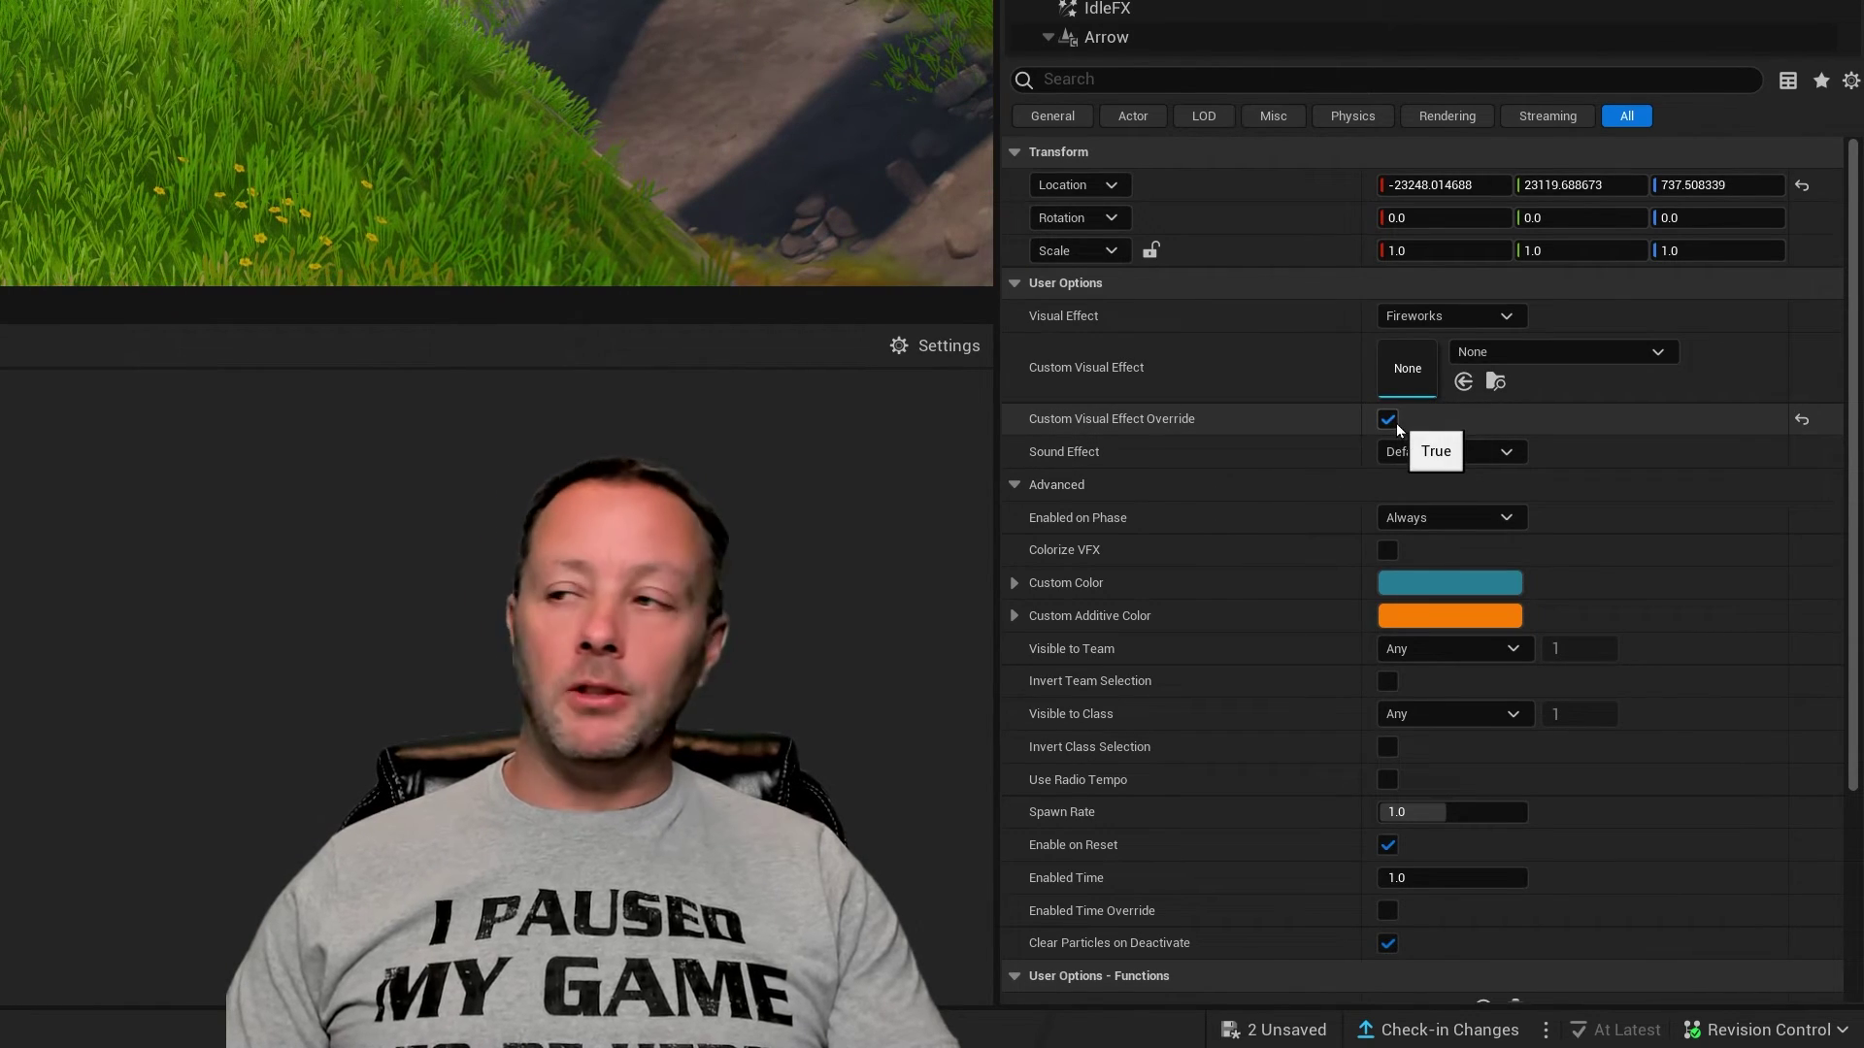
click(1516, 350)
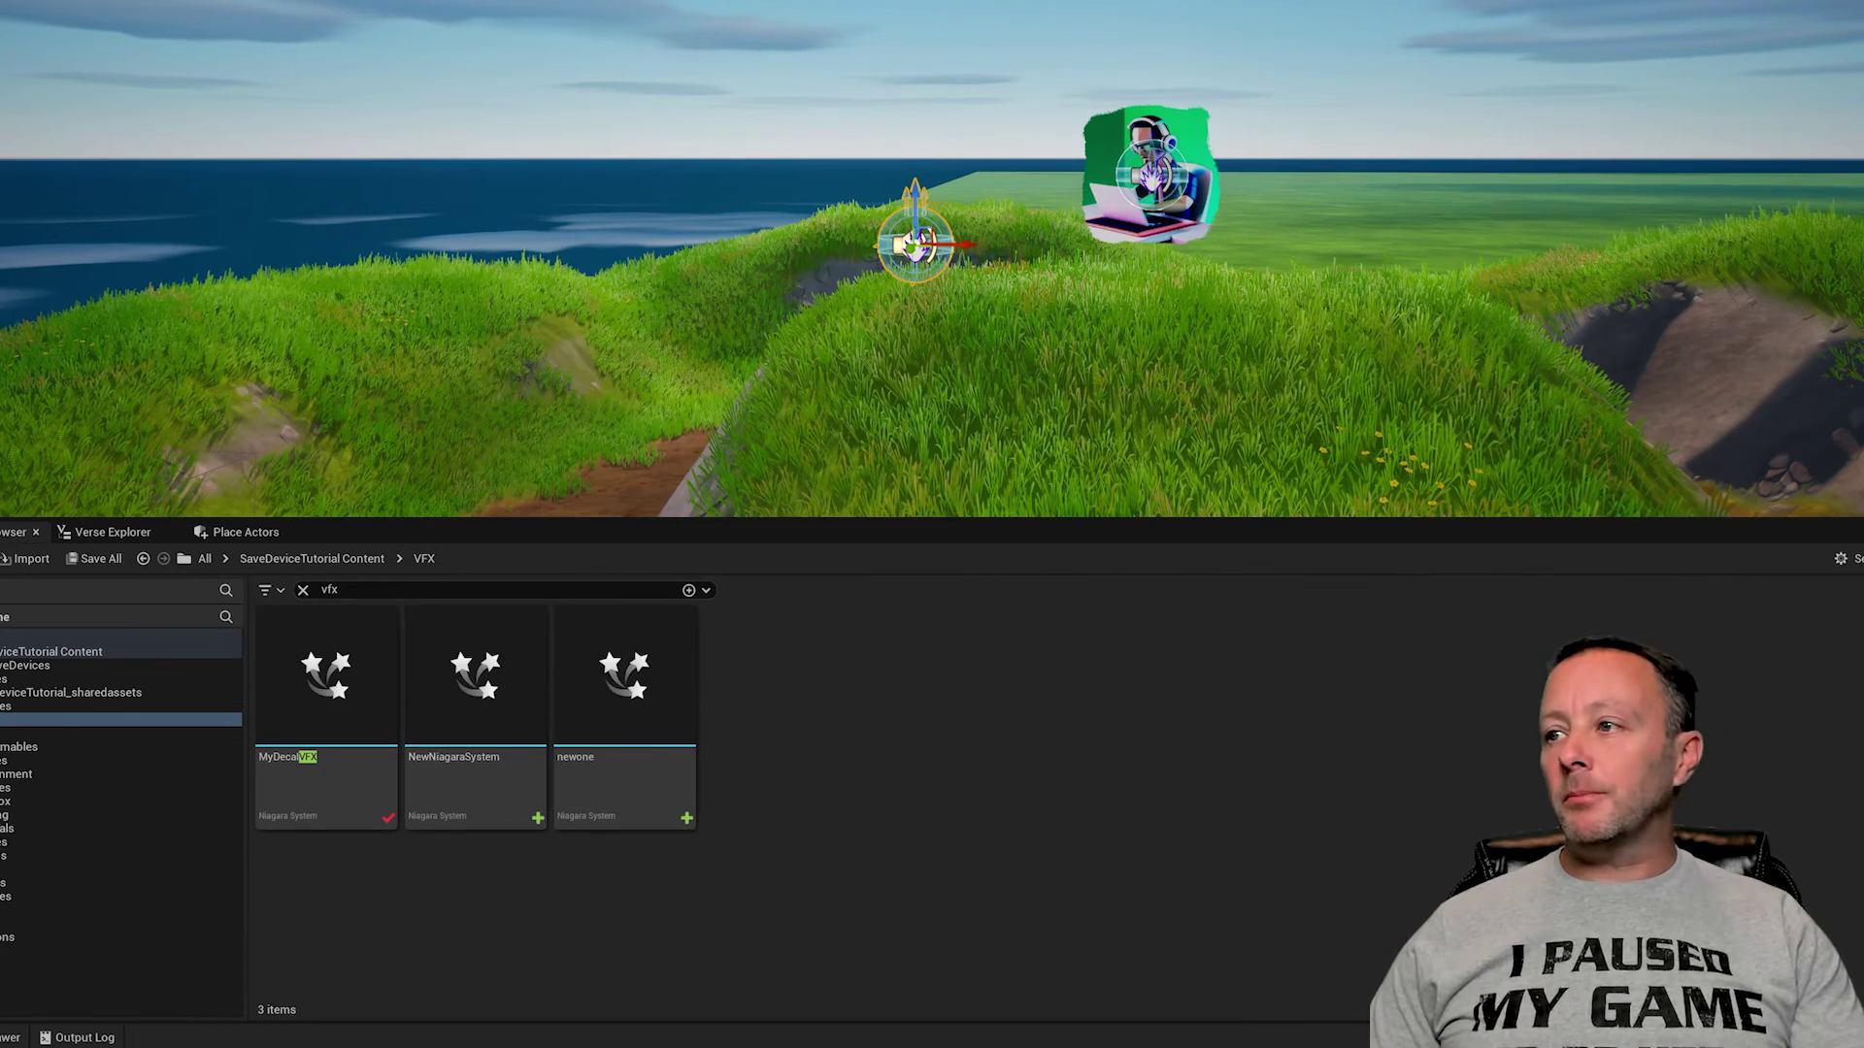
click(481, 738)
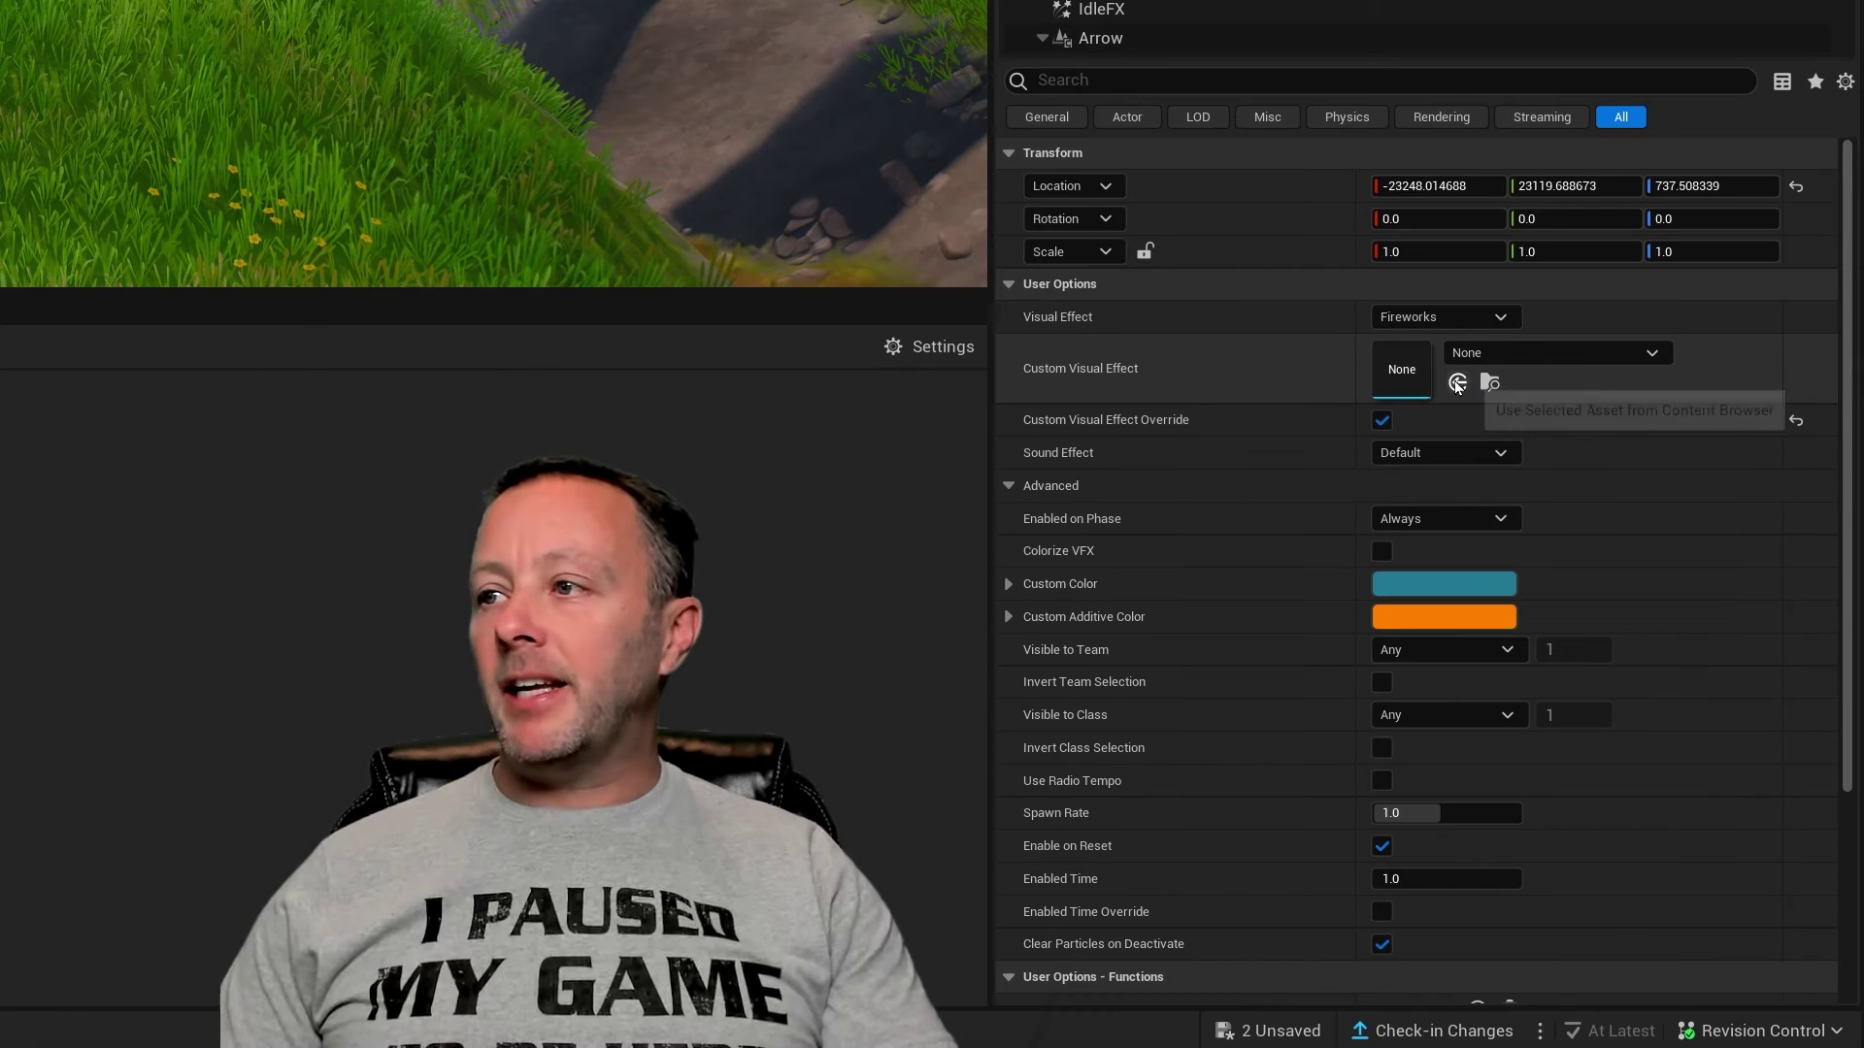
click(1457, 381)
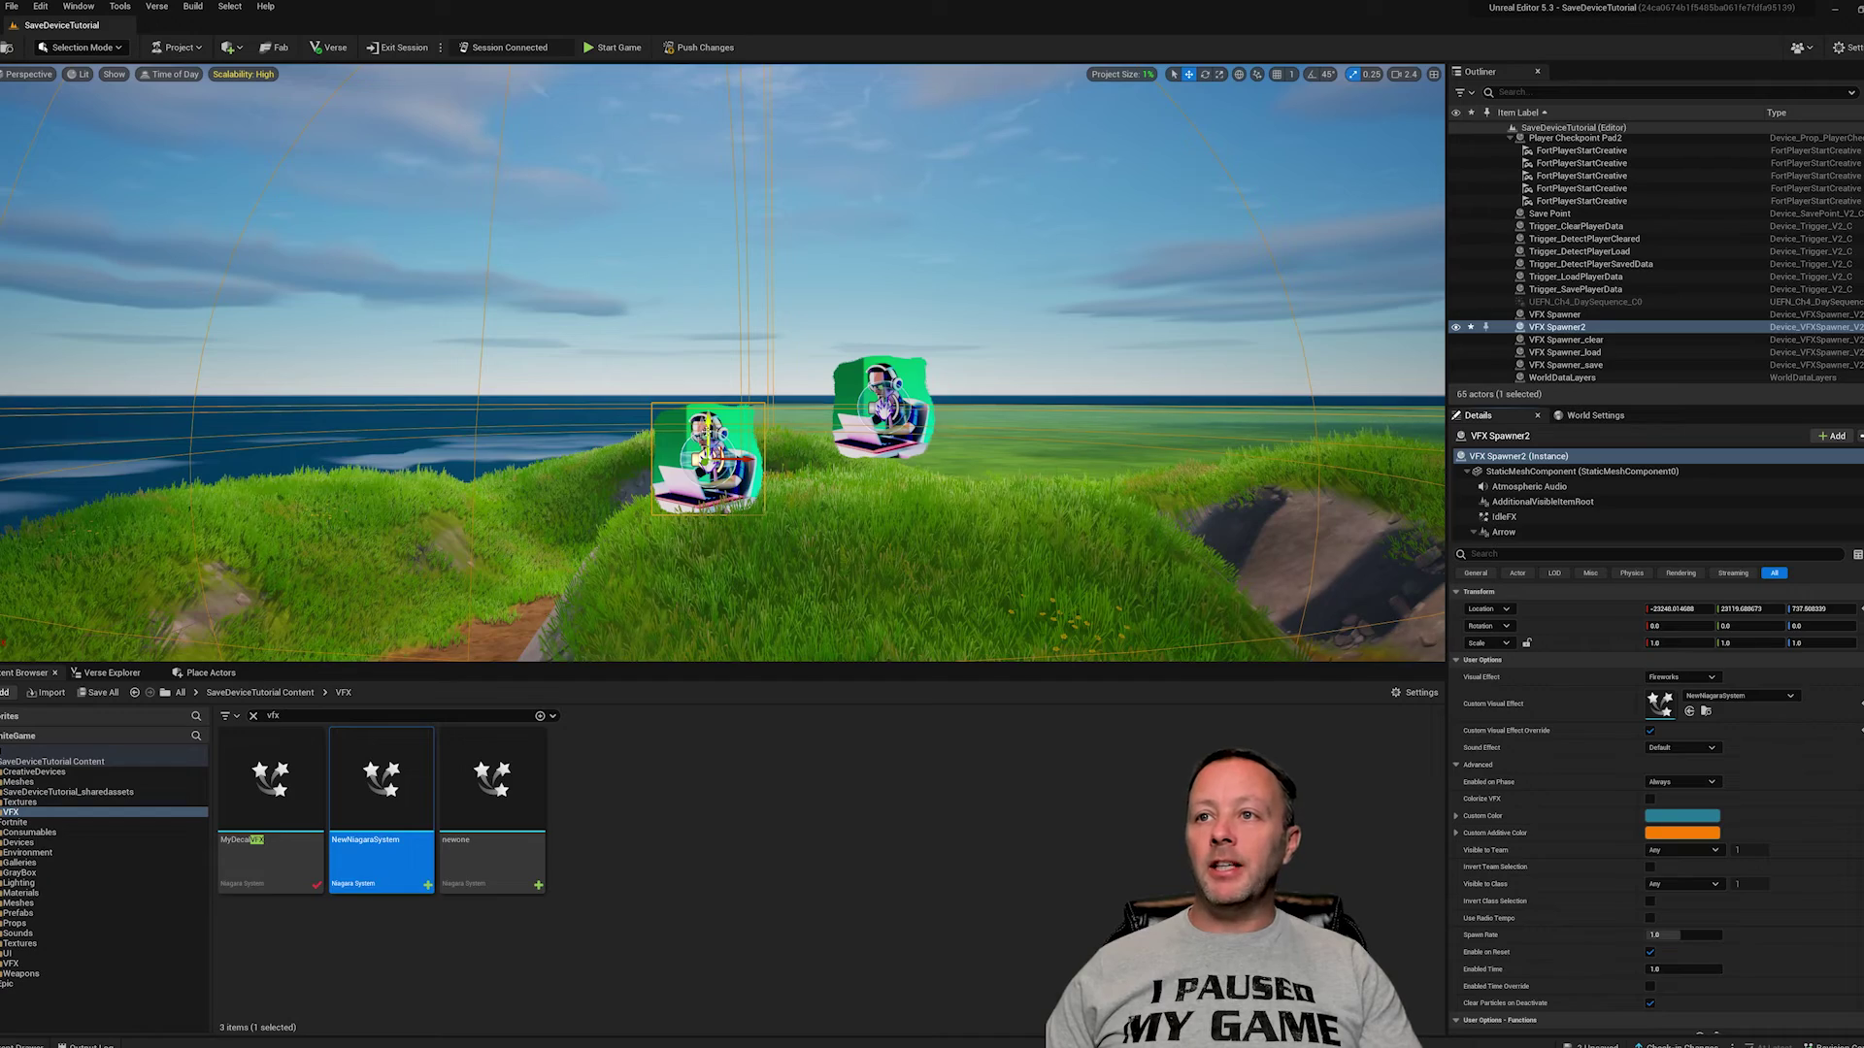
drag(708, 420, 708, 366)
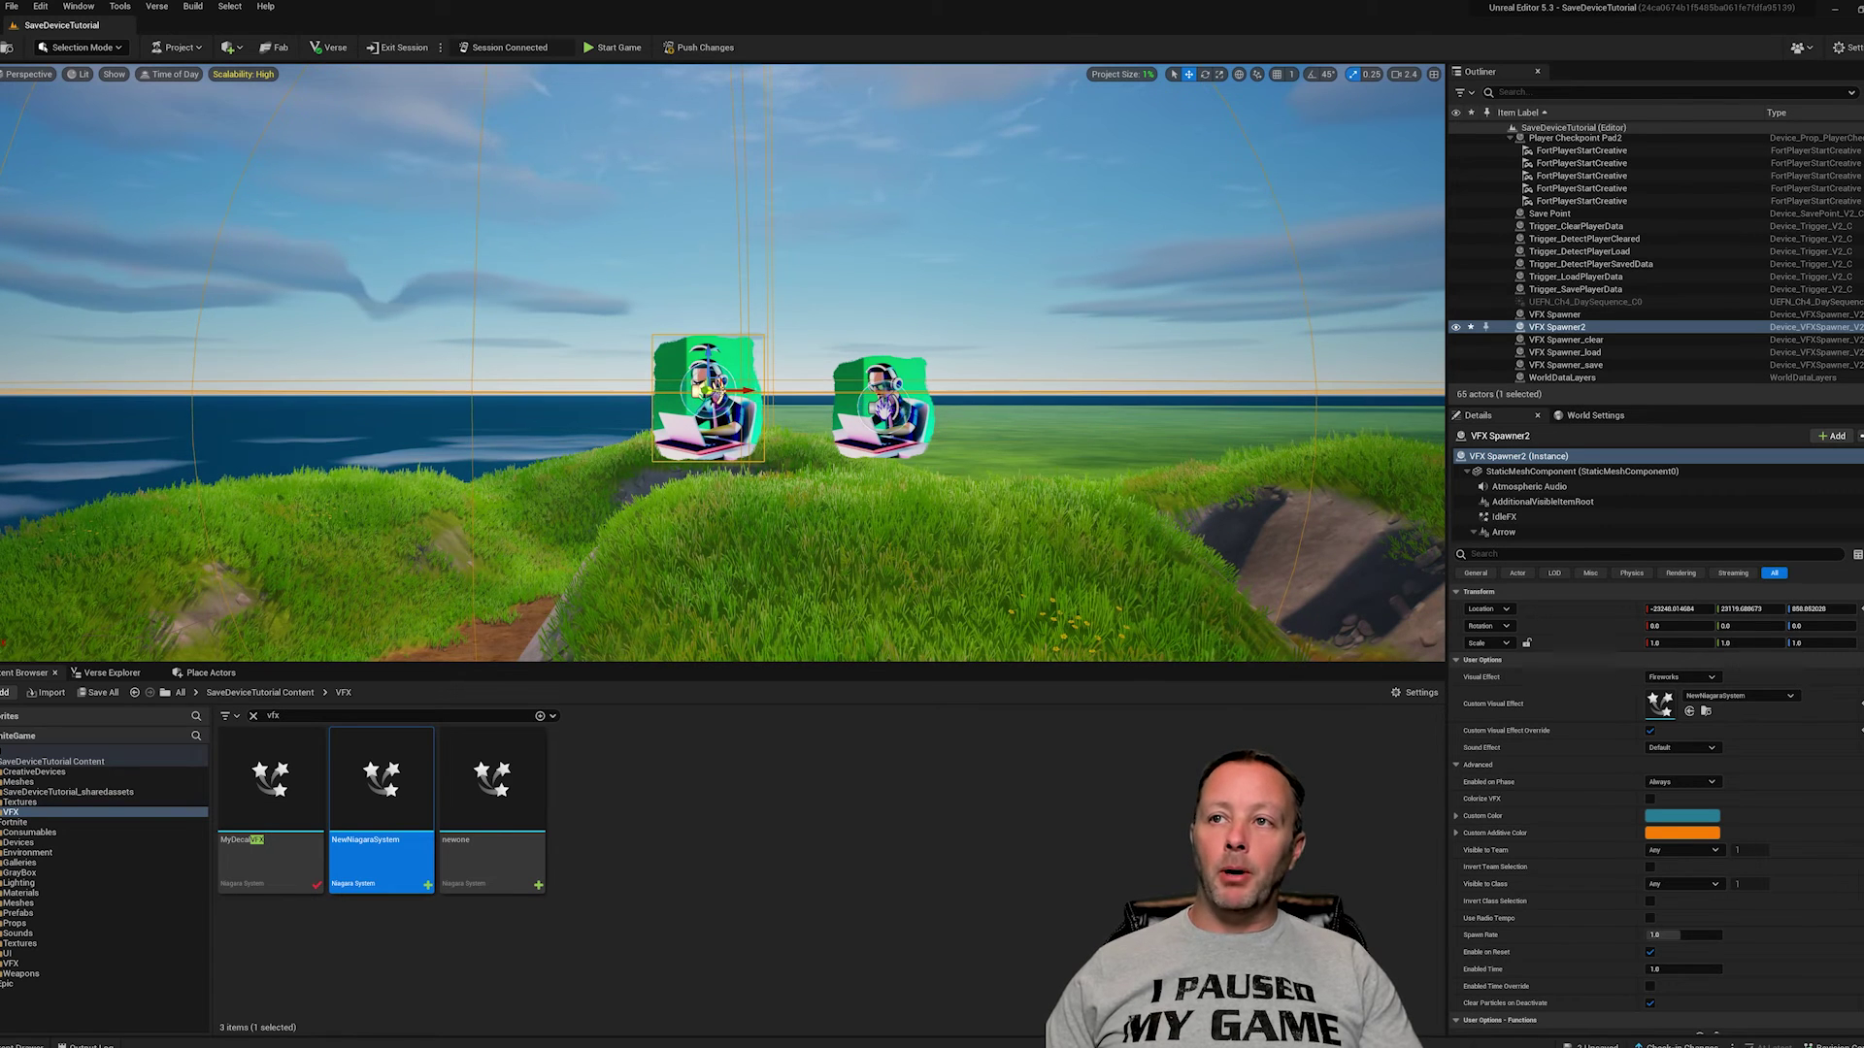